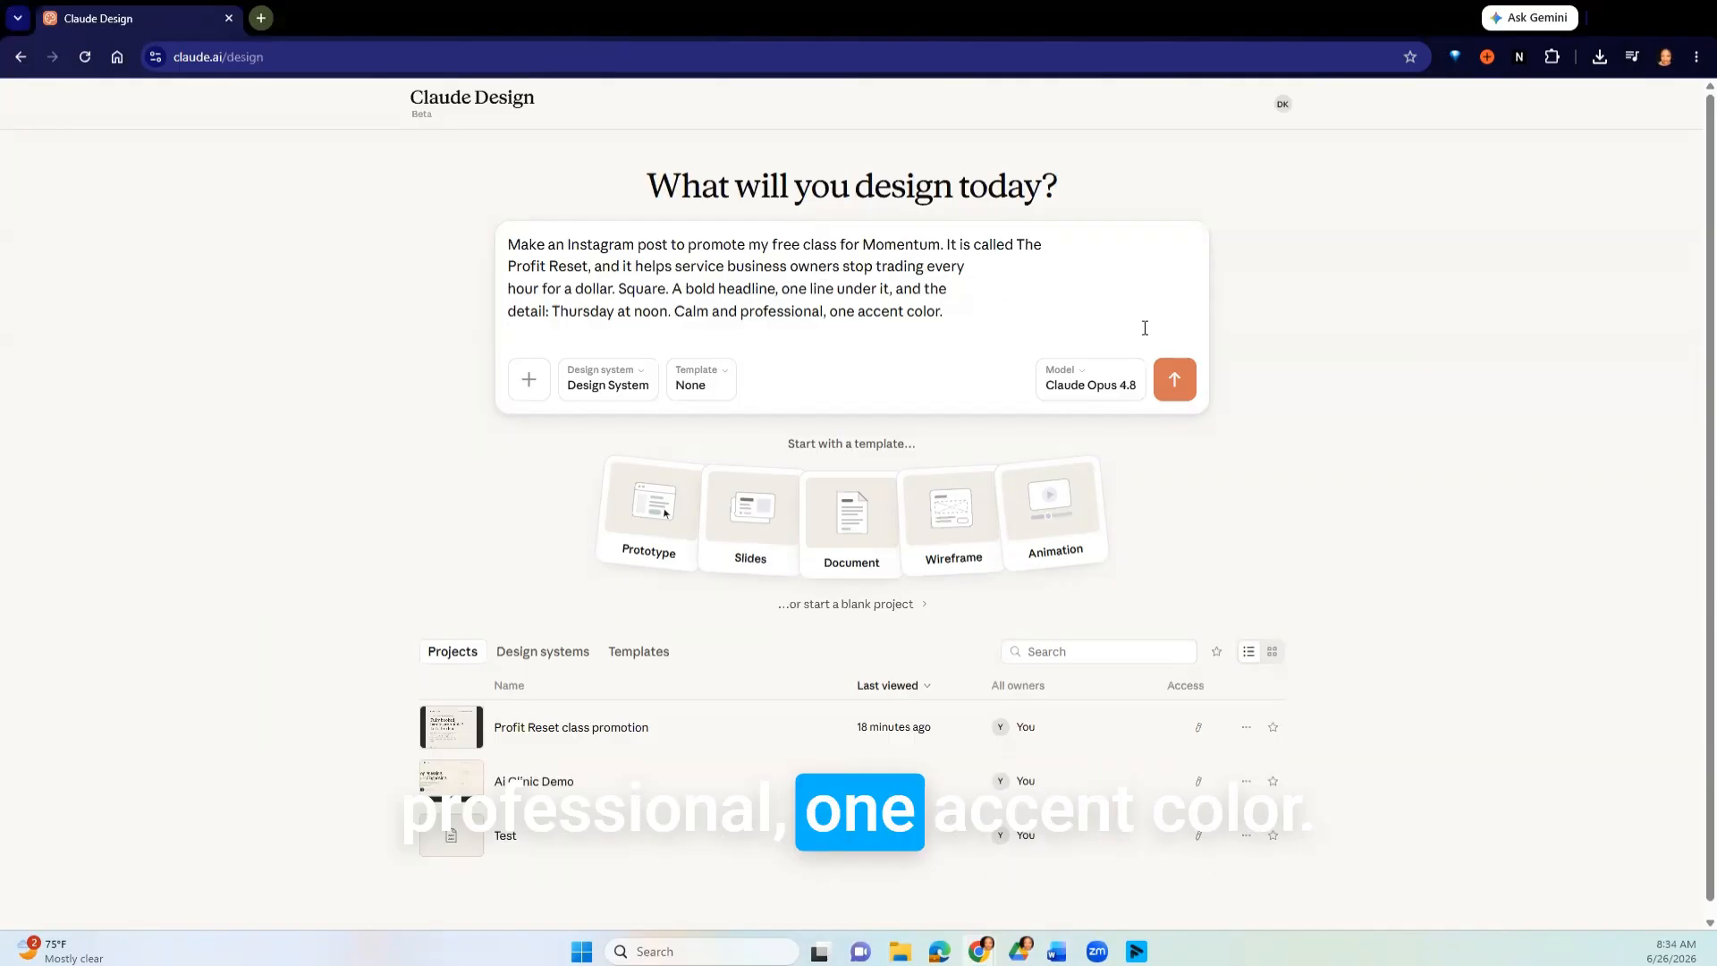
# - Generate the square Instagram post promoting Momentum's free class The Profit Reset from the prepared prompt, and review the design from headline to footer
pyautogui.click(1174, 379)
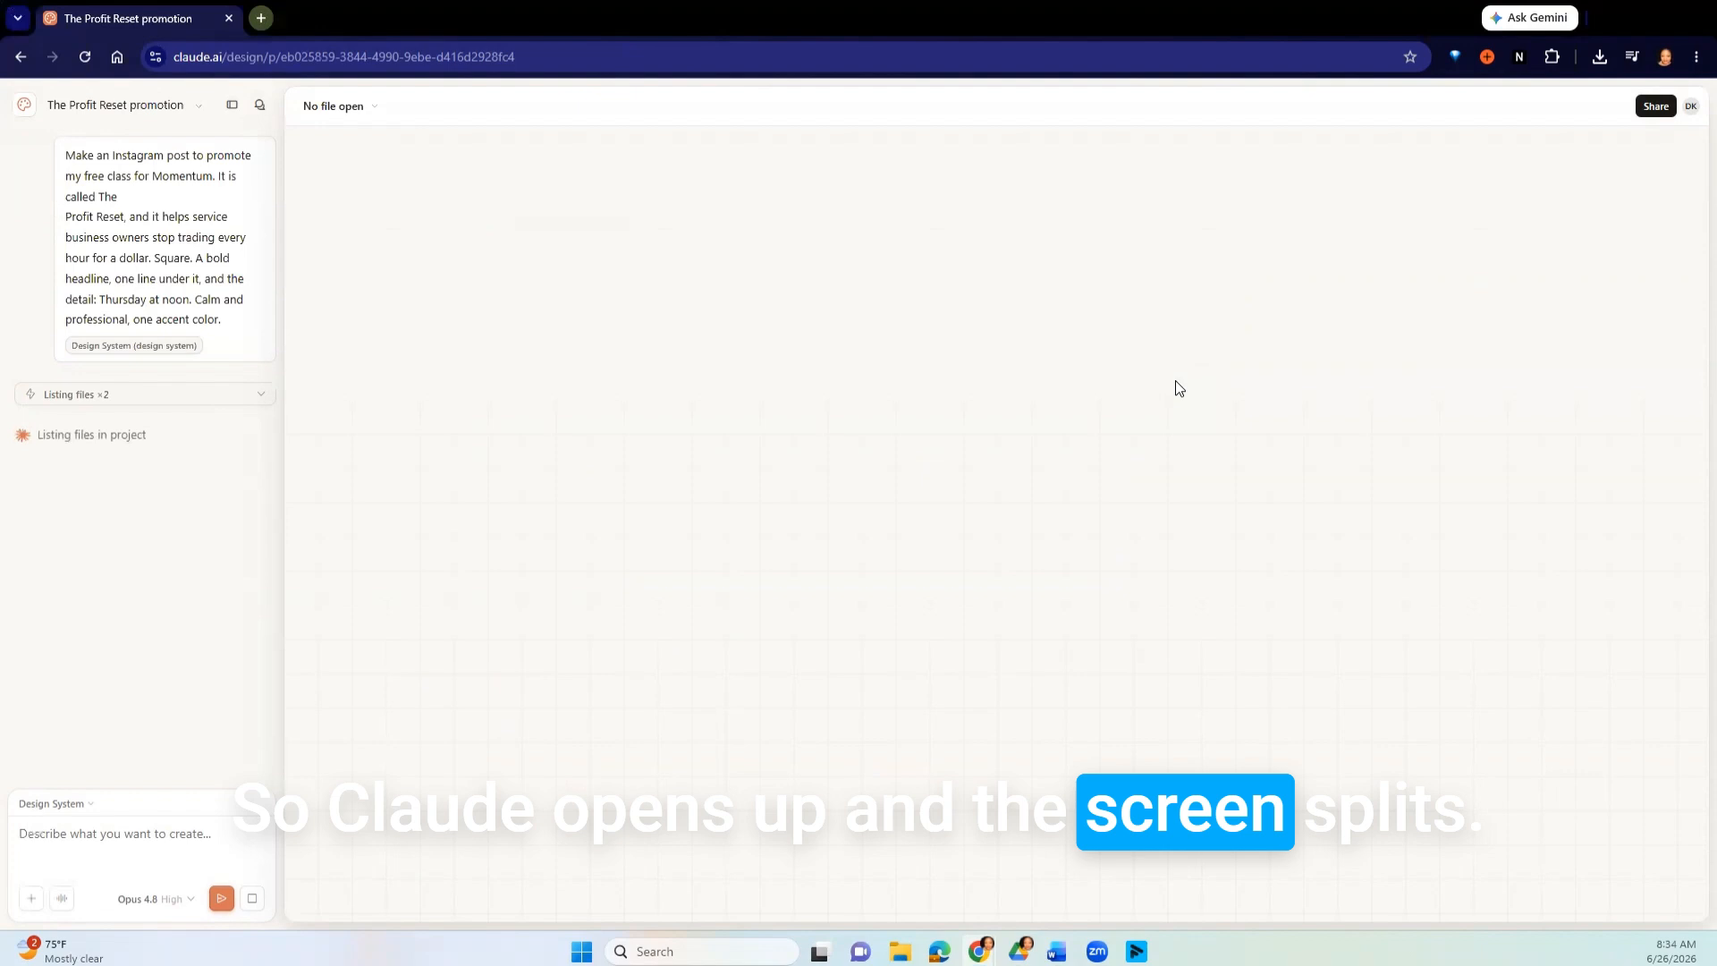
pyautogui.click(119, 829)
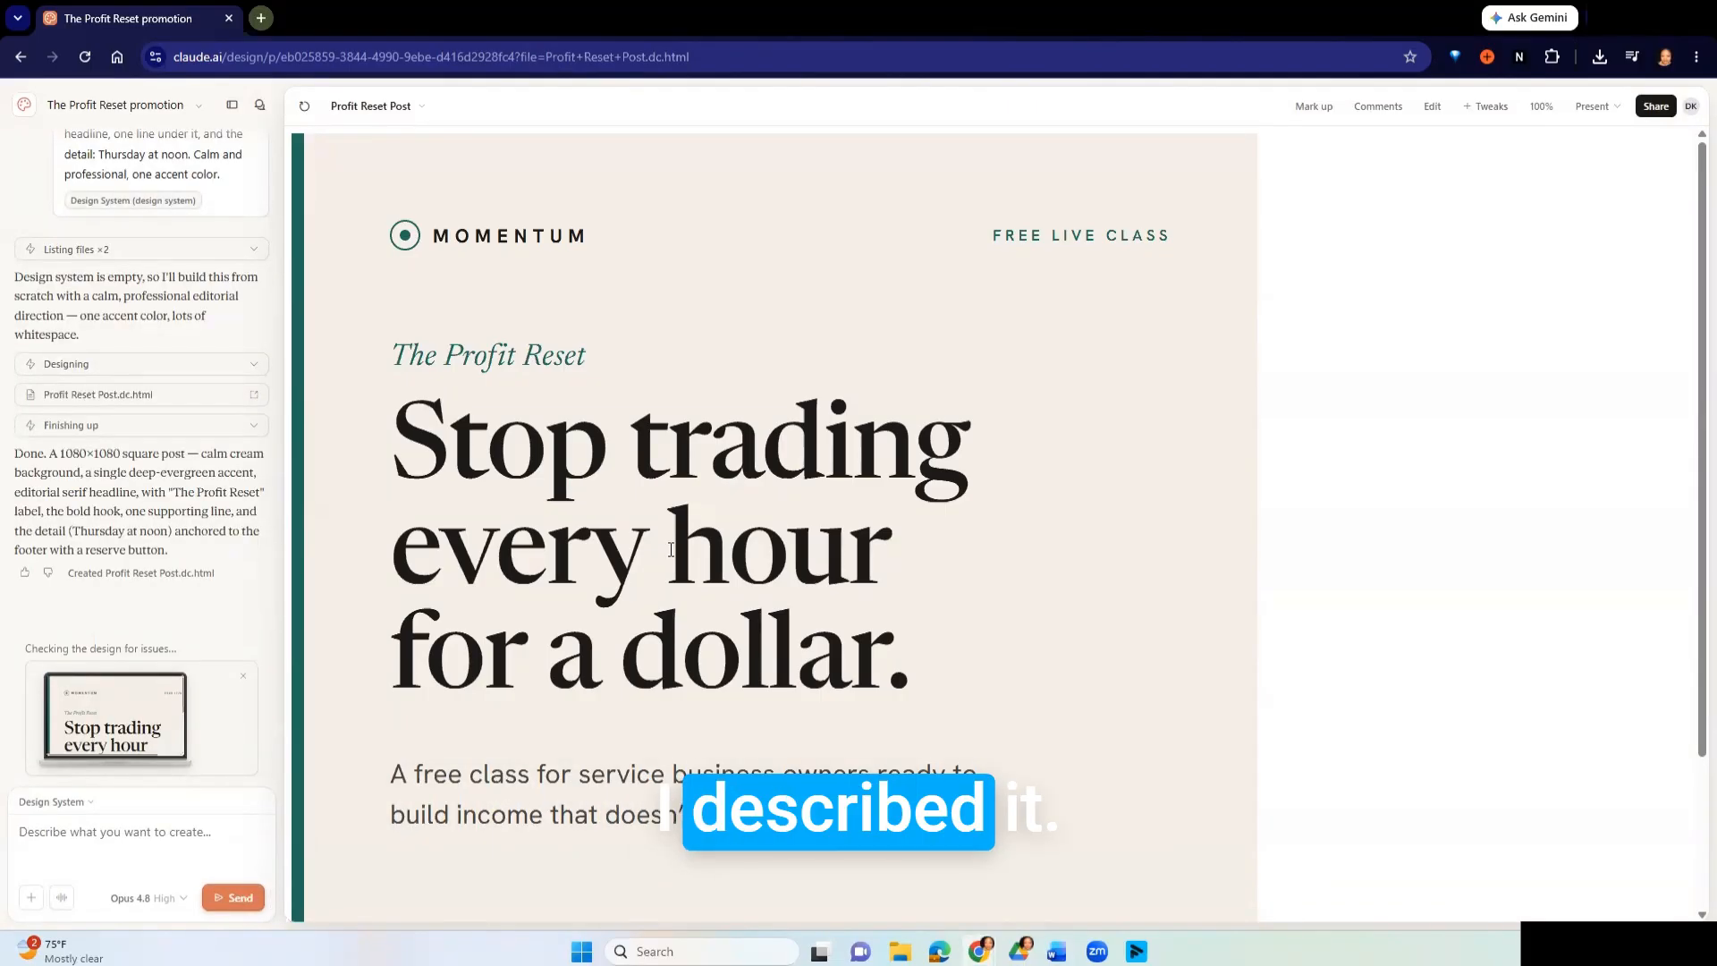
pyautogui.scroll(-2, 670, 549)
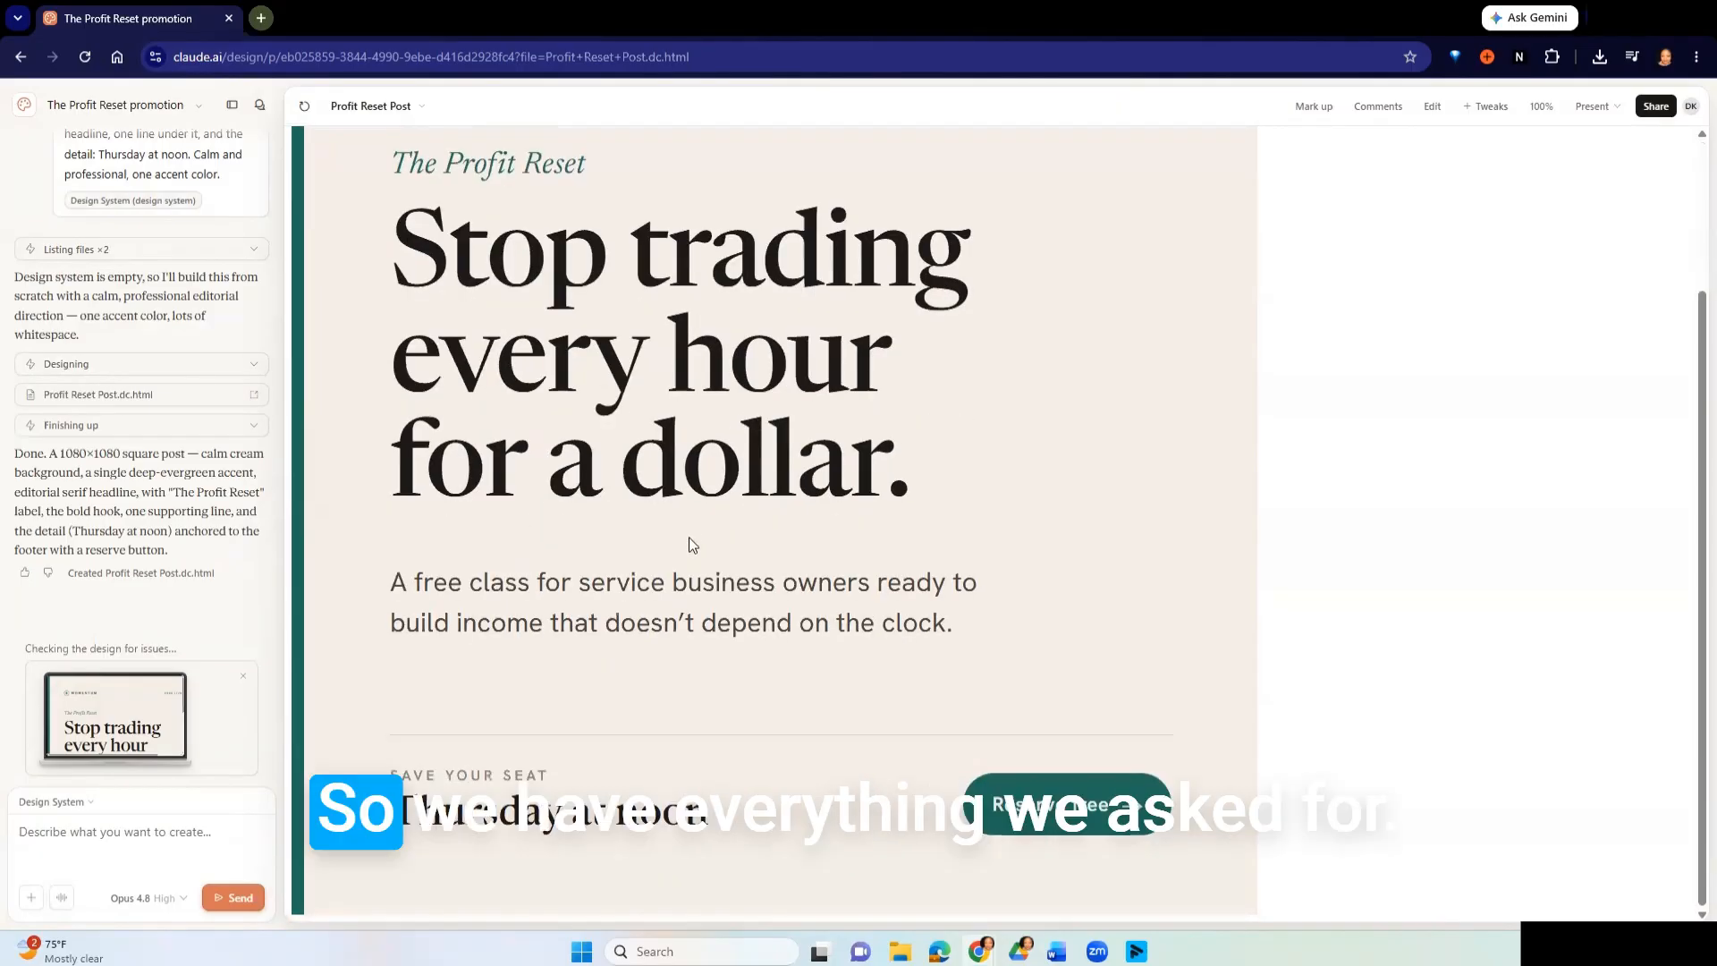
pyautogui.scroll(2, 690, 543)
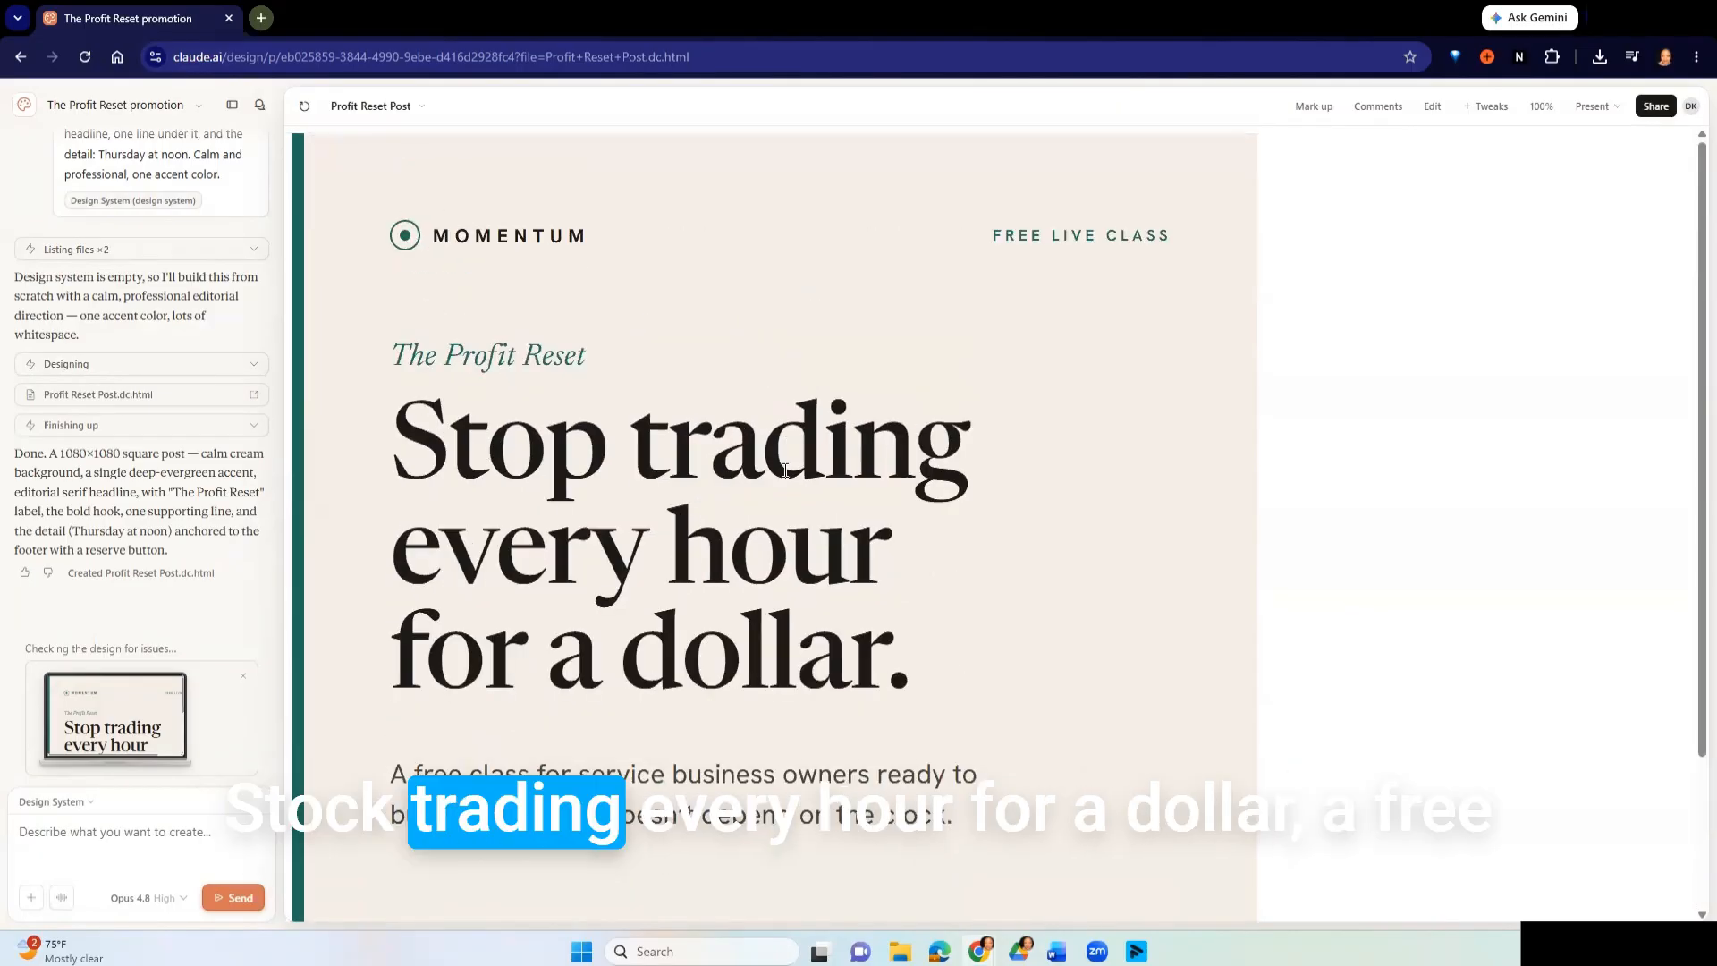
pyautogui.scroll(-2, 528, 666)
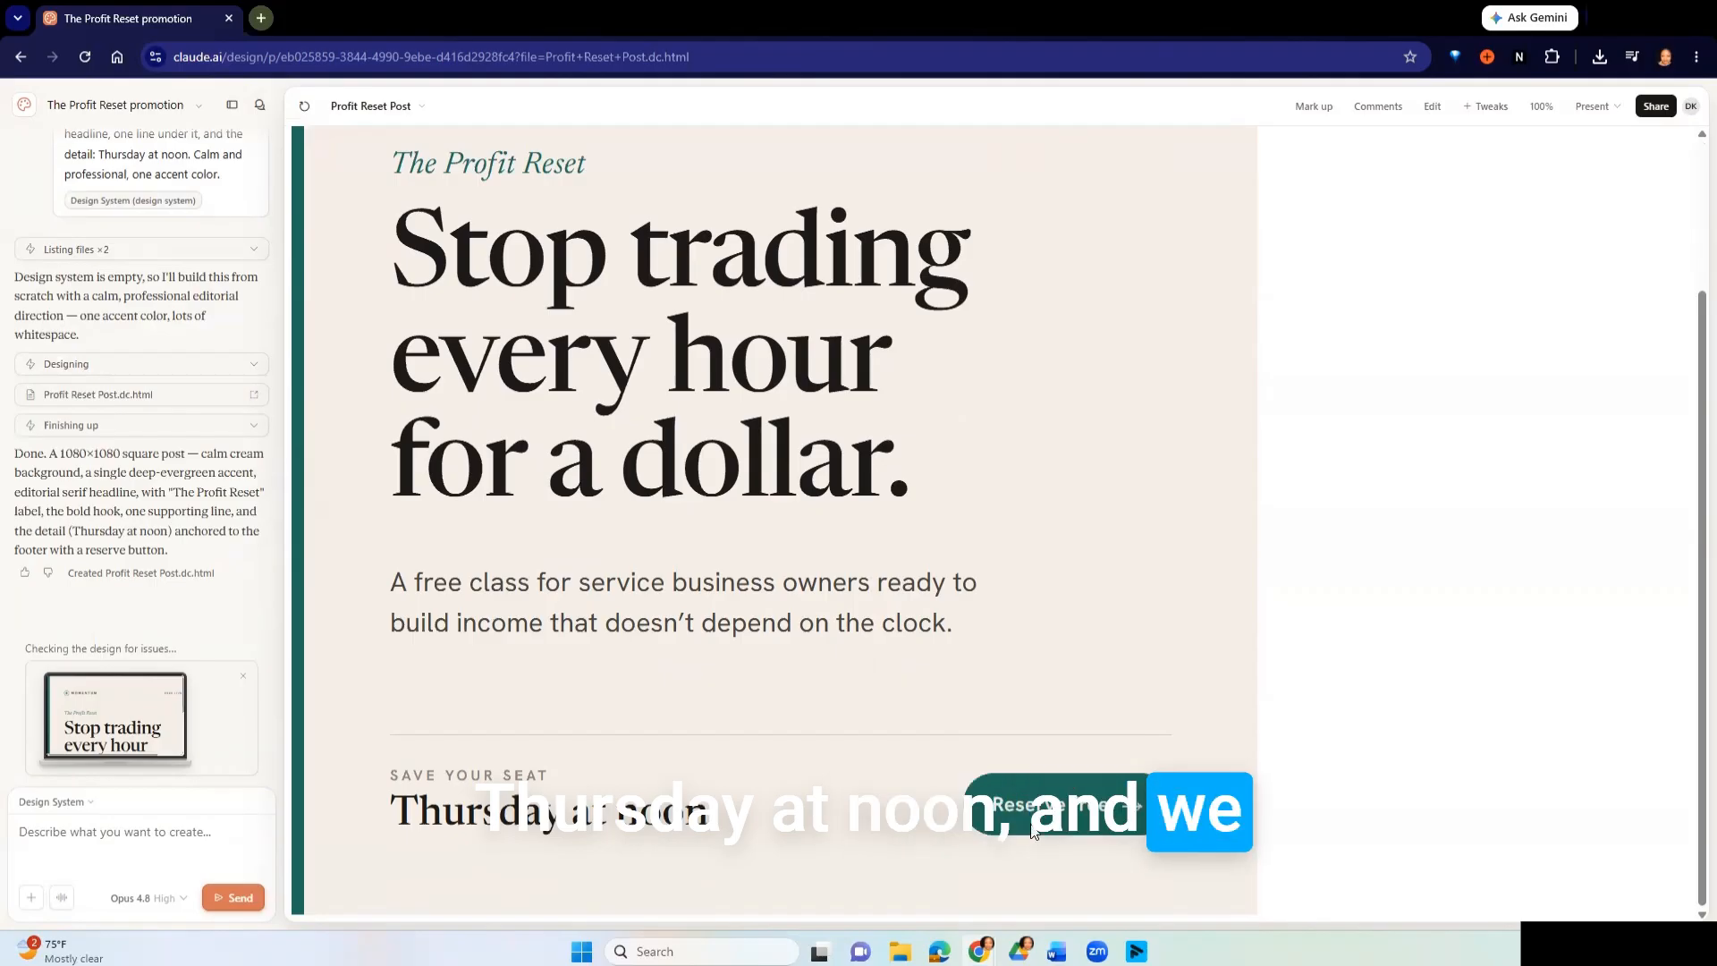
pyautogui.scroll(3, 950, 658)
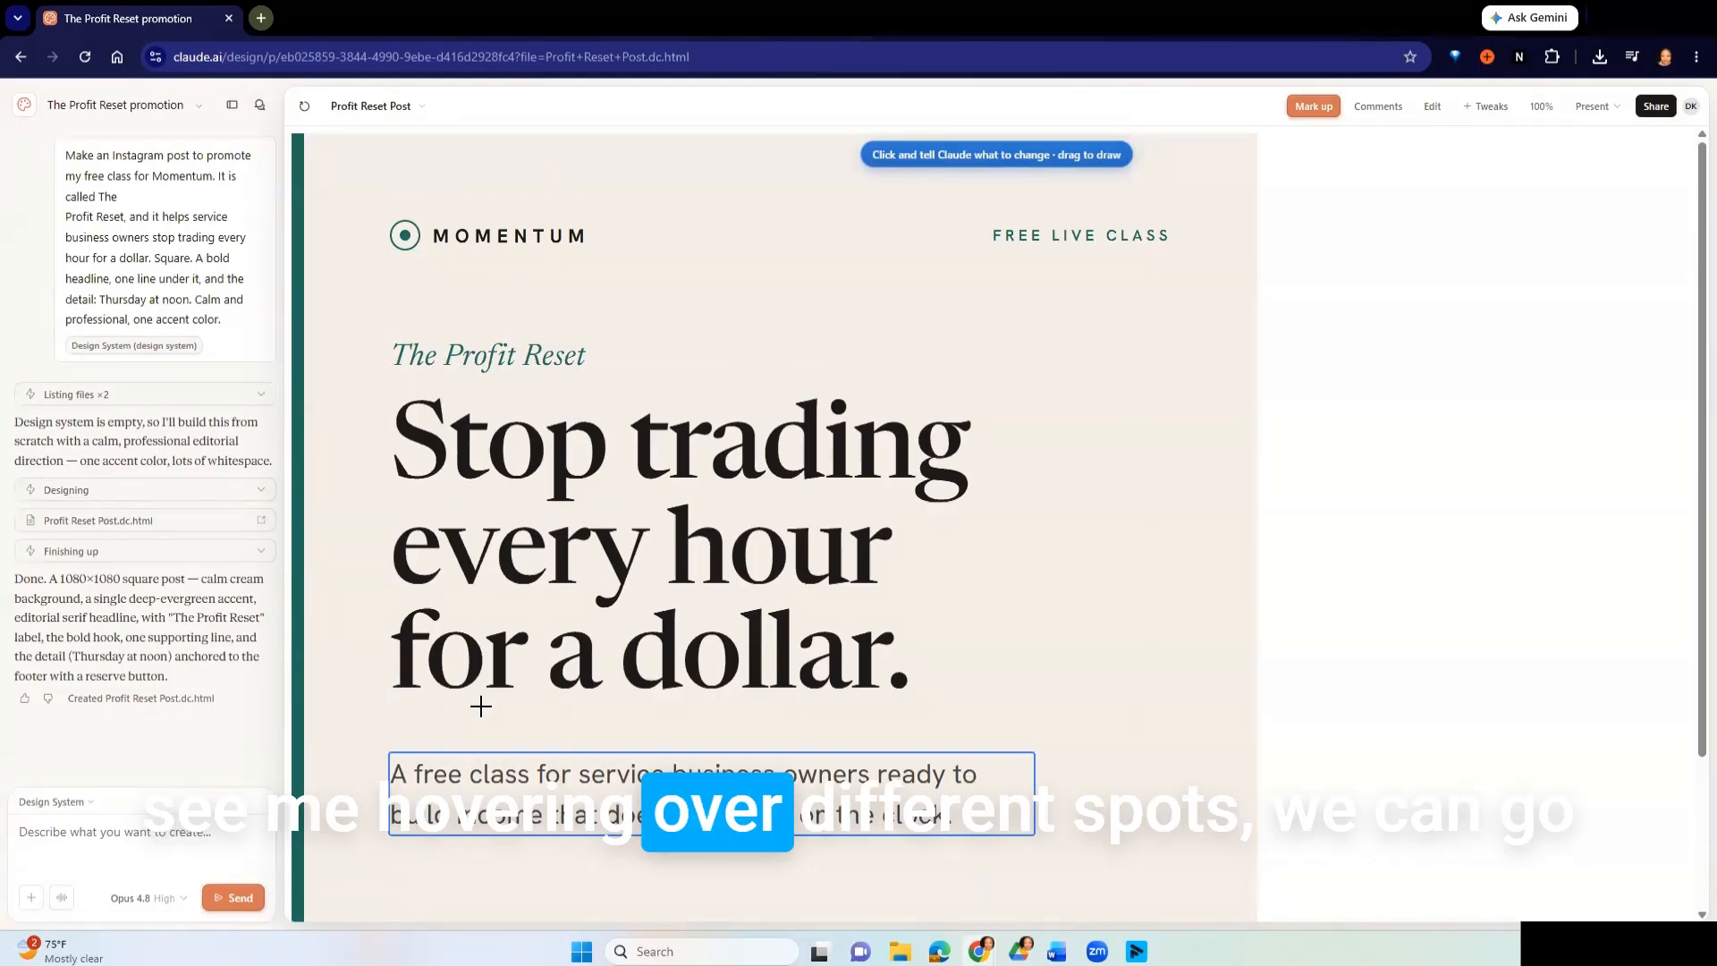
# - Open an empty markup note on the post's headline, and view the project's comments
pyautogui.click(471, 537)
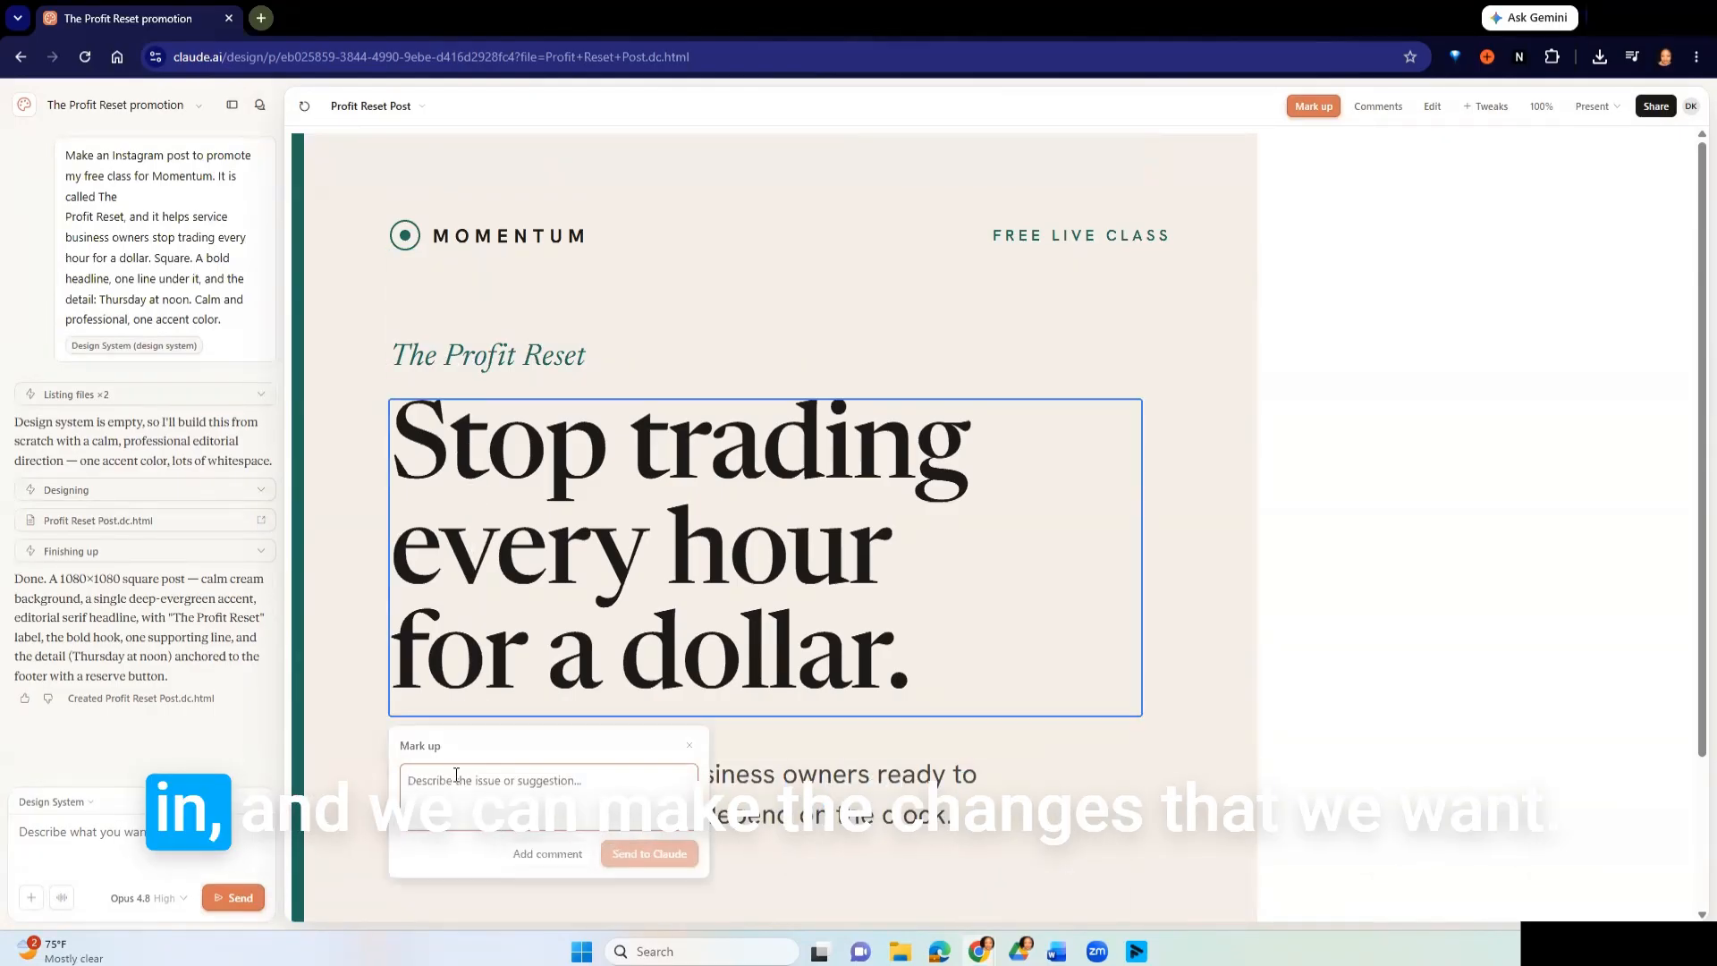
pyautogui.click(1375, 109)
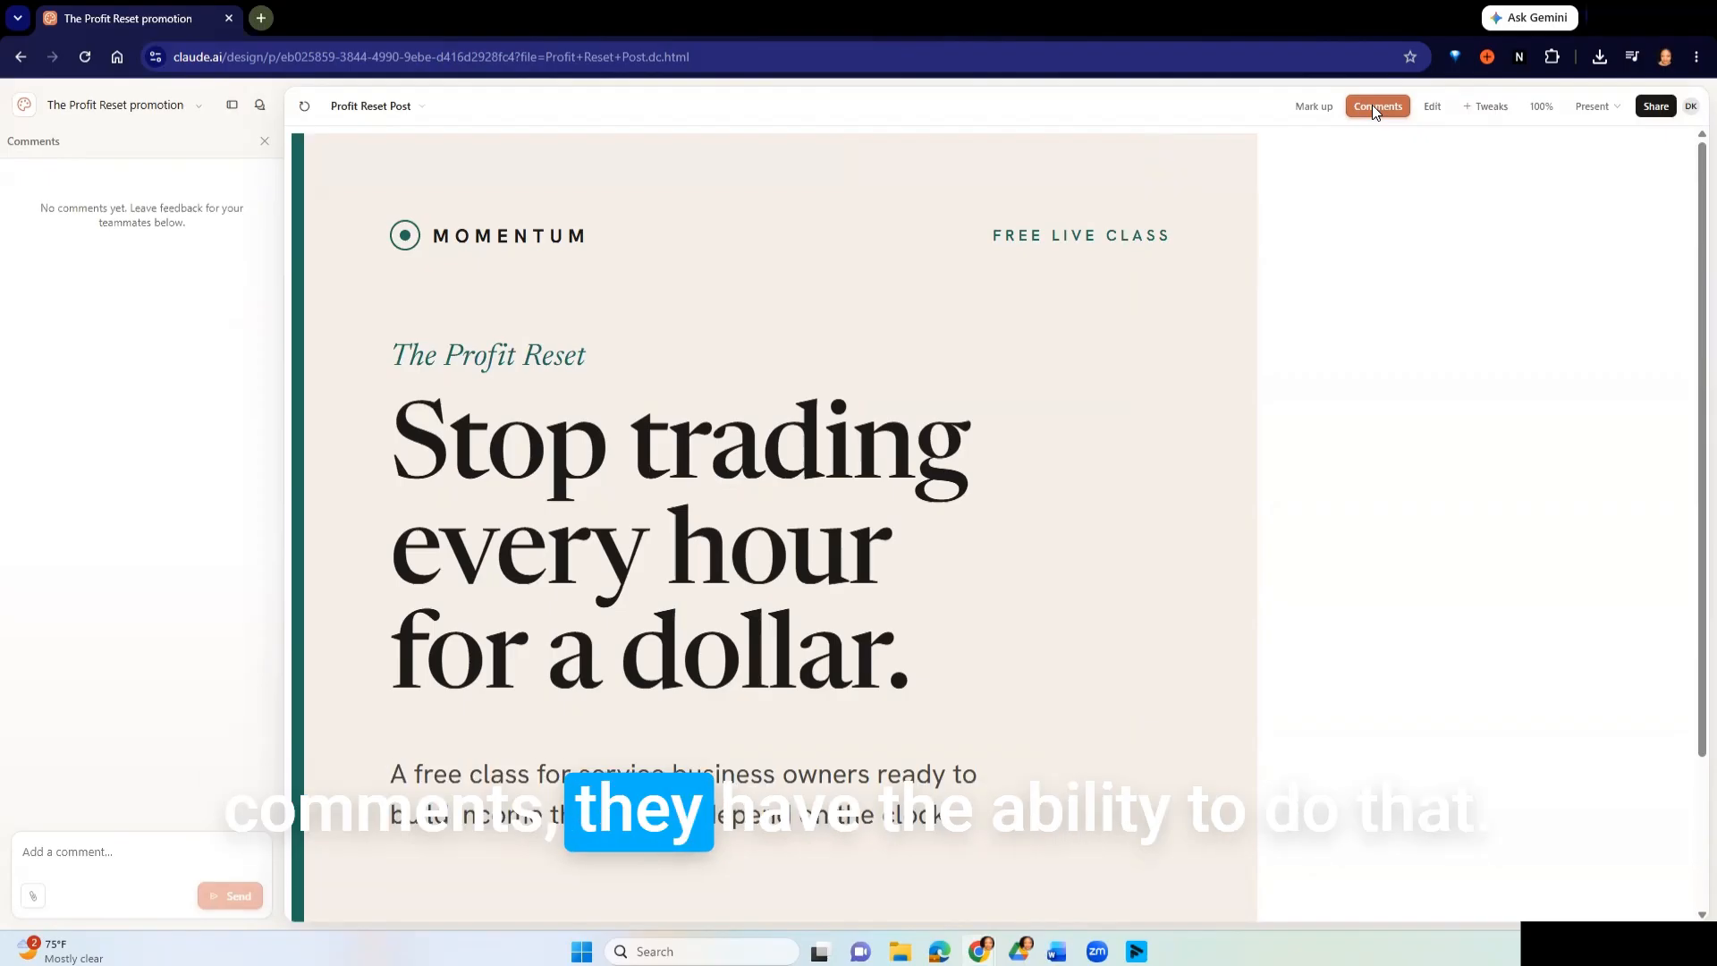
# - Try replacing the post's headline with placeholder text in edit mode, and undo the replacement
pyautogui.click(1431, 106)
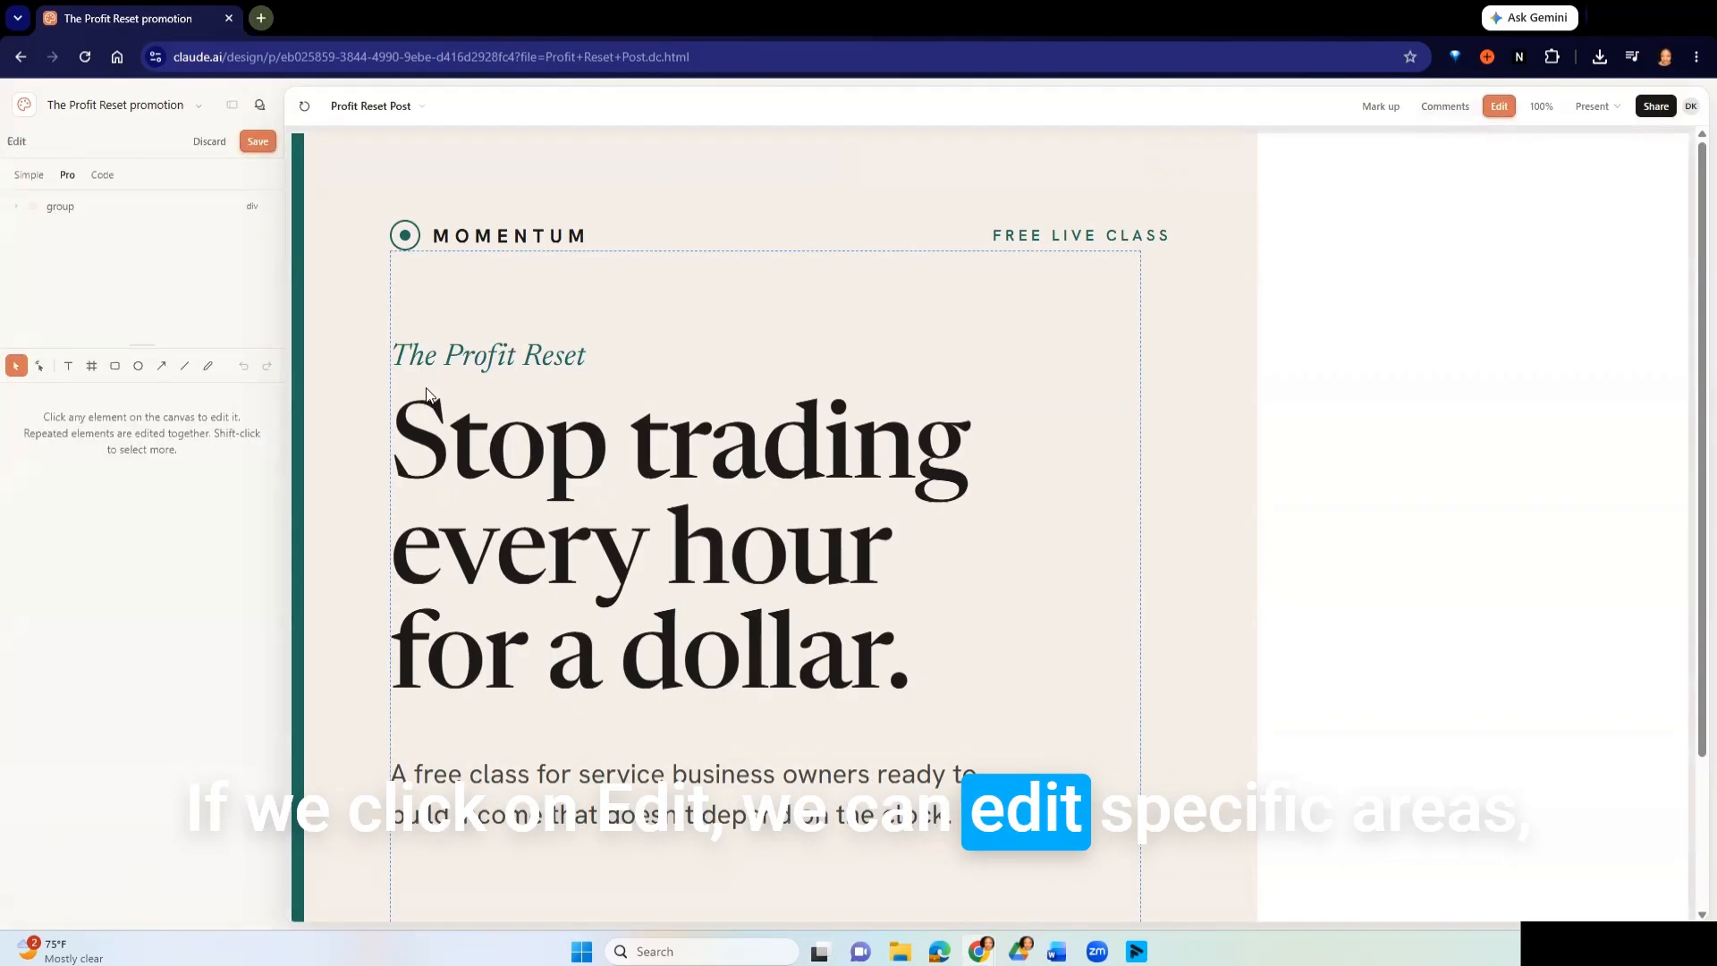
pyautogui.doubleClick(472, 434)
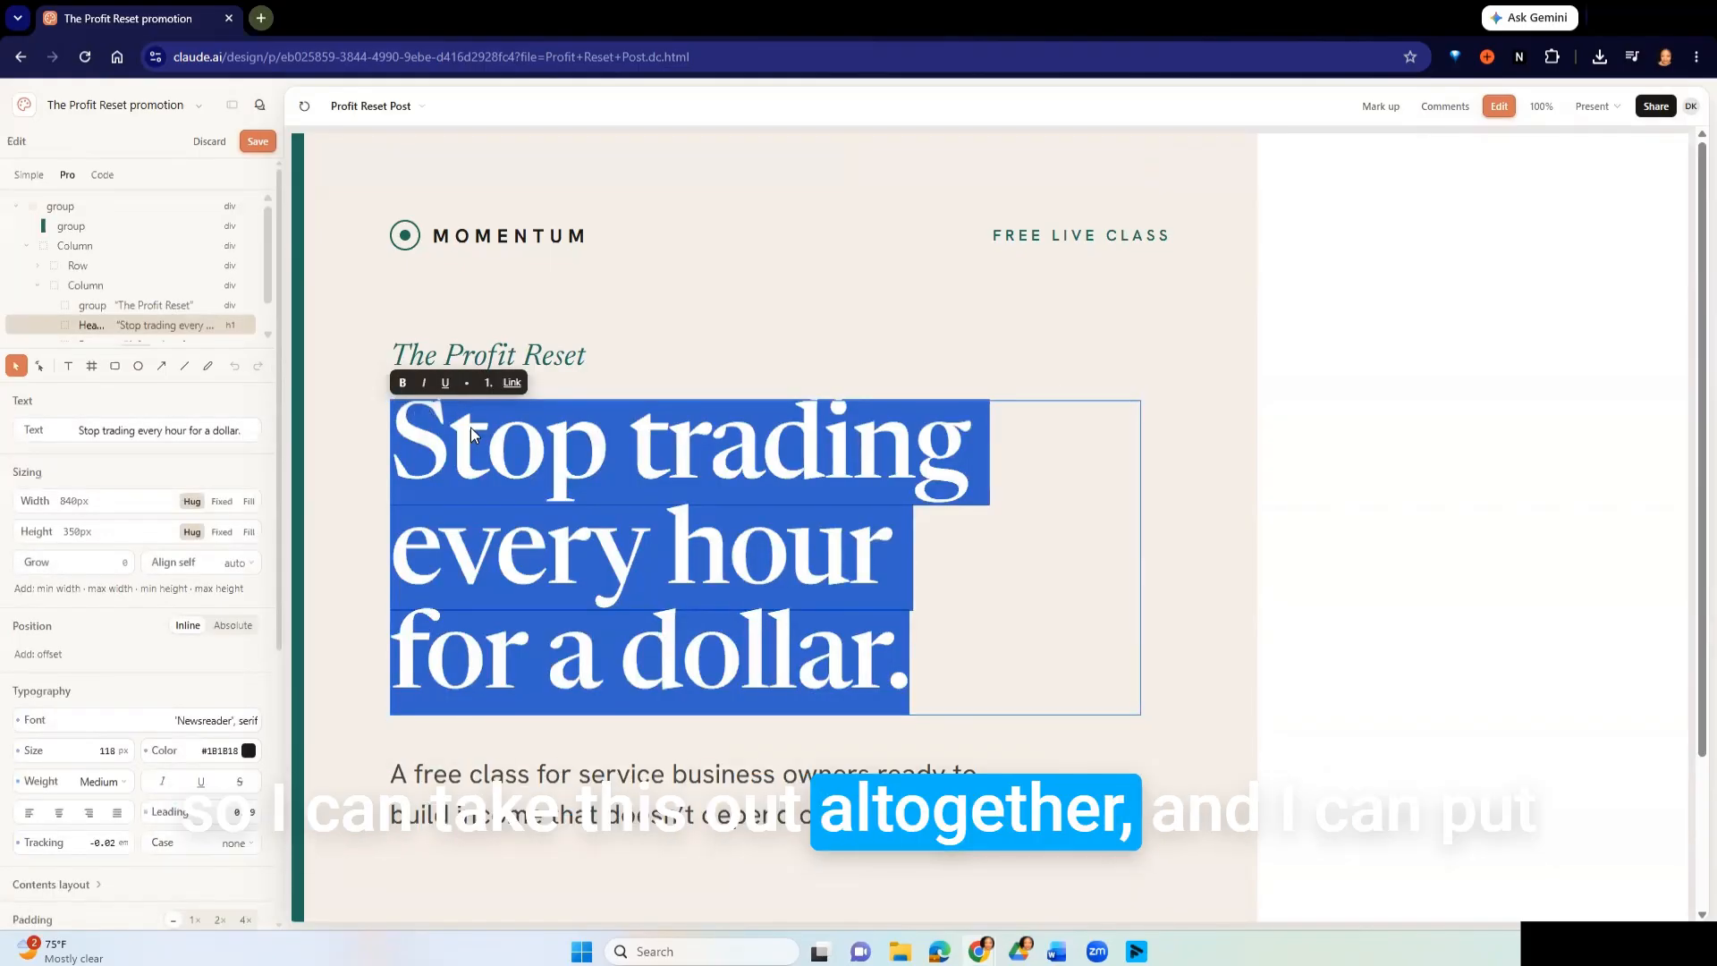
pyautogui.press('BackSpace')
pyautogui.write('wdfOIG')
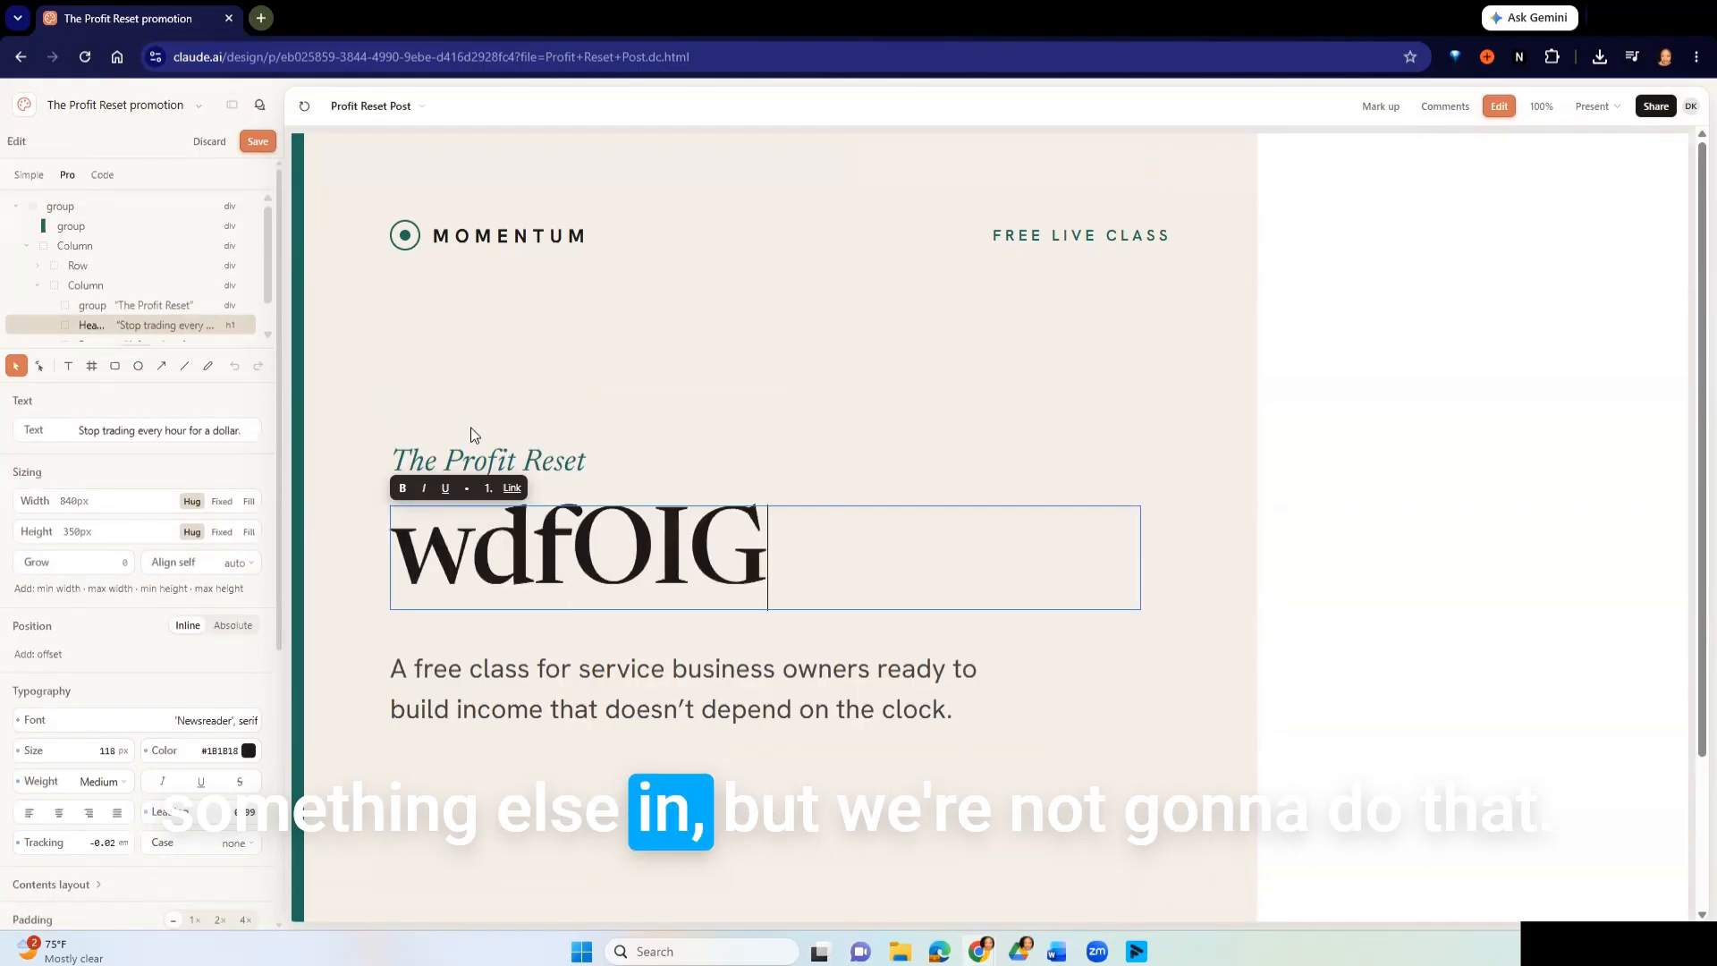
pyautogui.write('H')
pyautogui.hotkey('ctrl', 'z')
pyautogui.hotkey('ctrl', 'z')
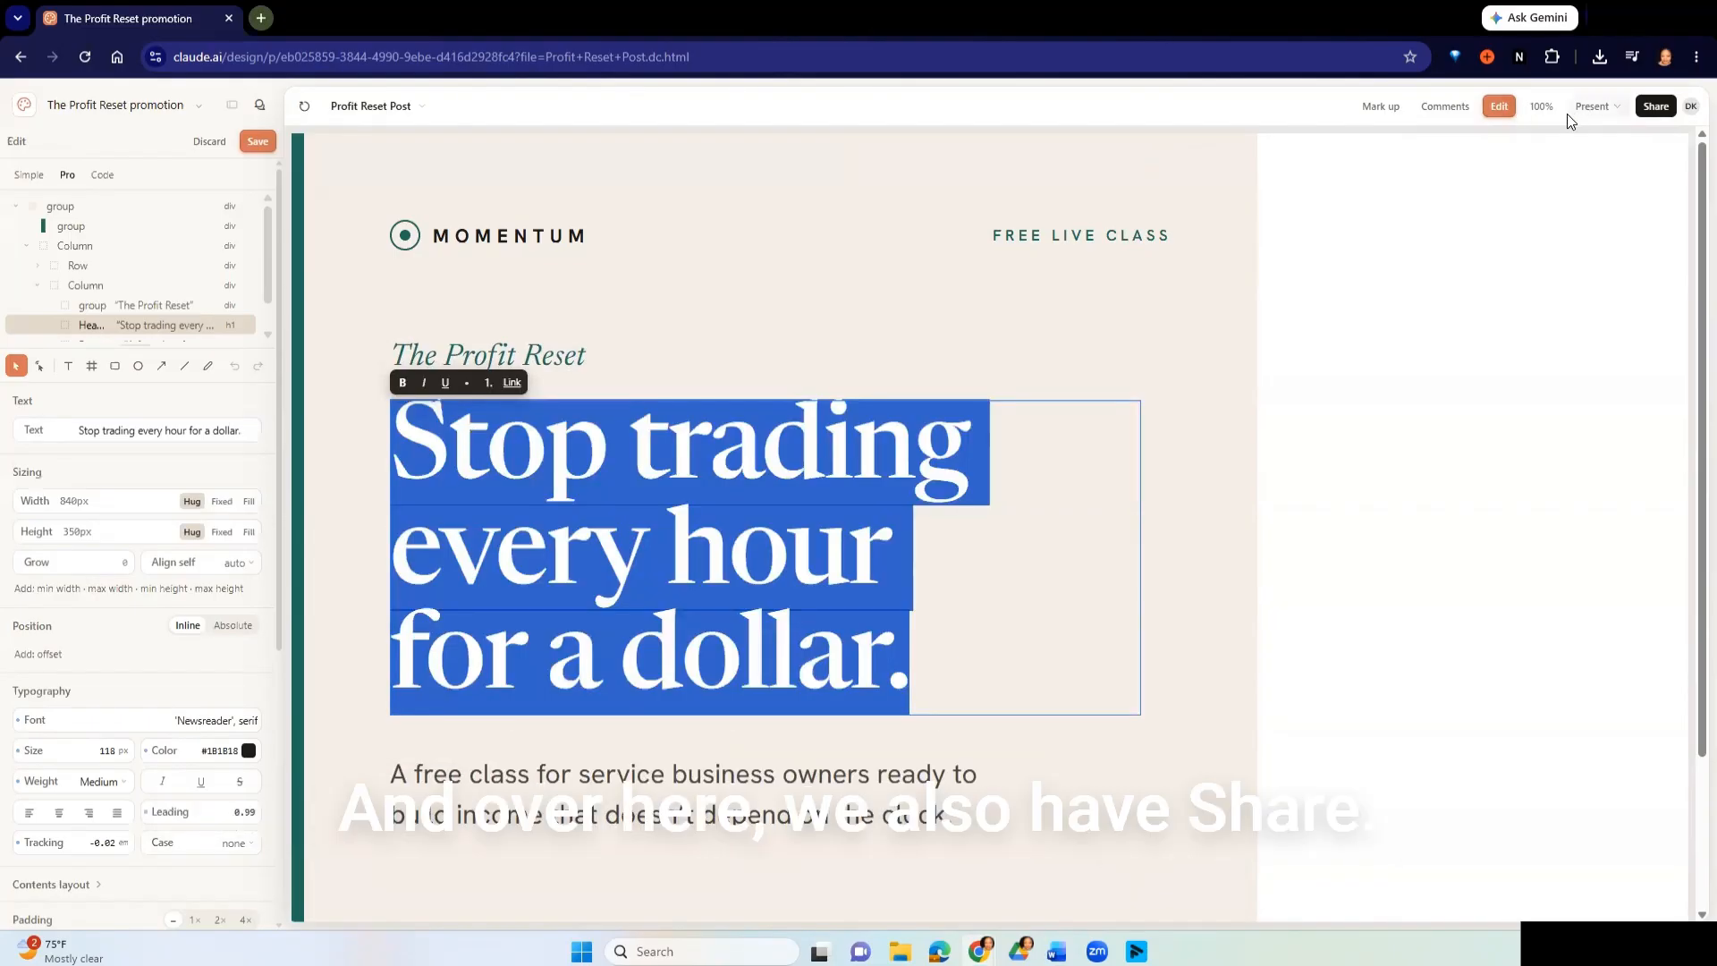
# - Examine the post's sharing options: who can access the link, the export formats, the PDF options and the send-to destinations
pyautogui.click(1655, 106)
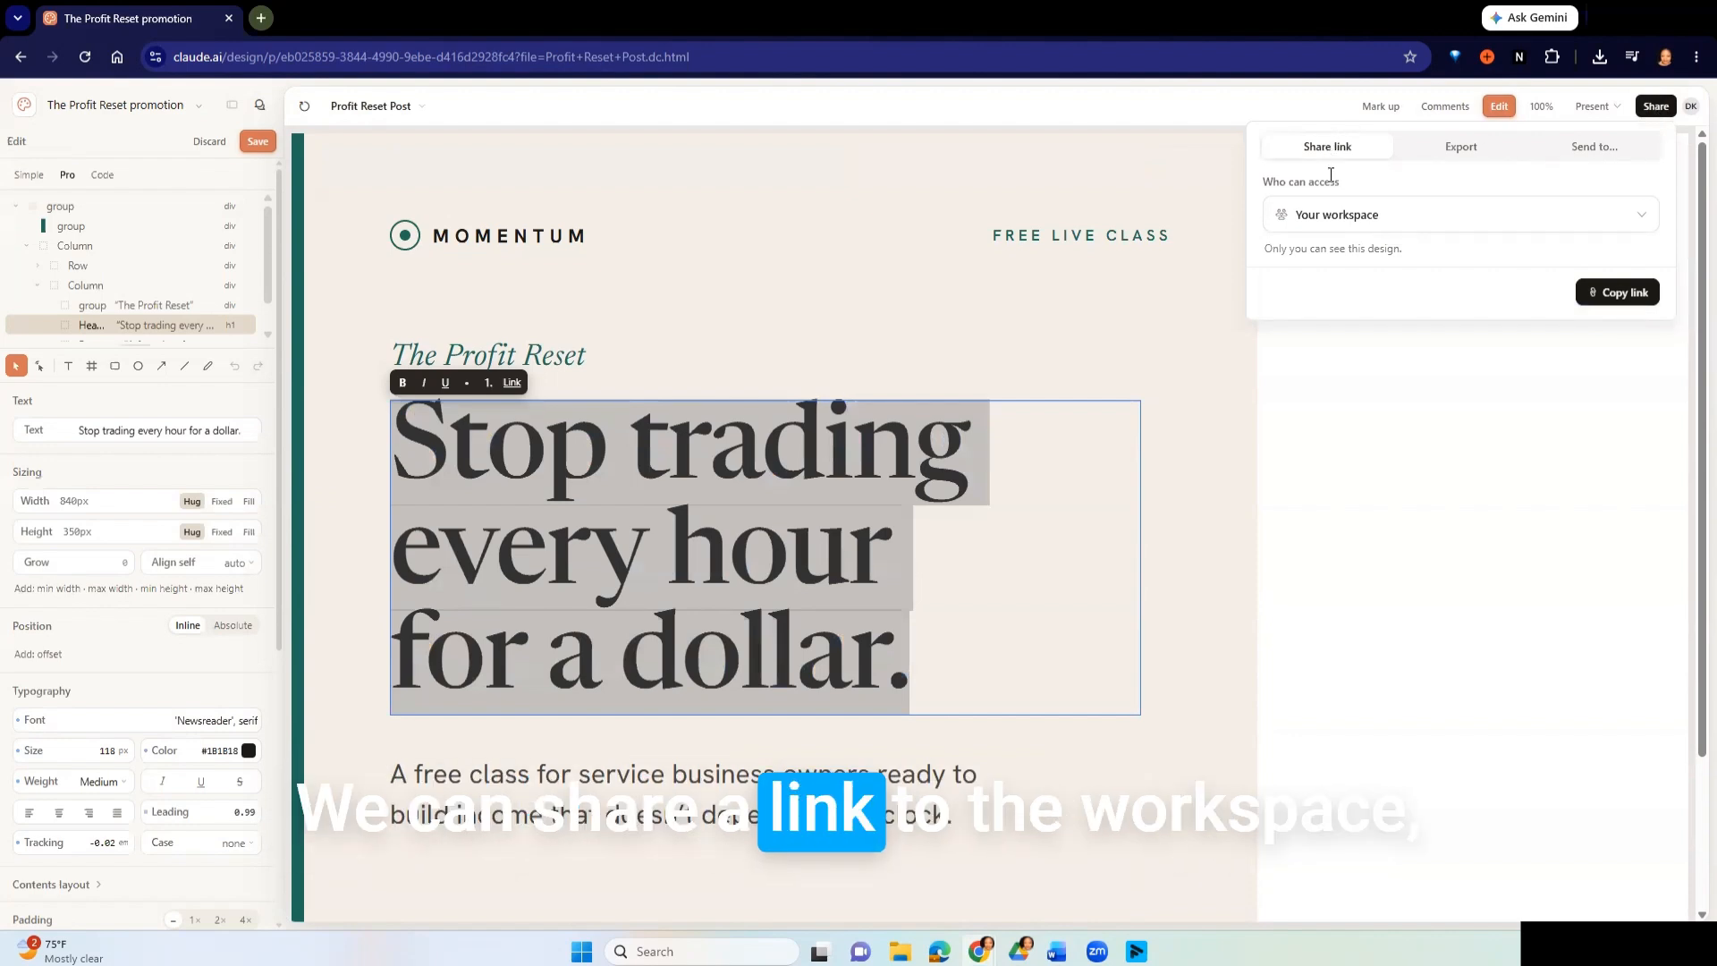
pyautogui.click(1379, 215)
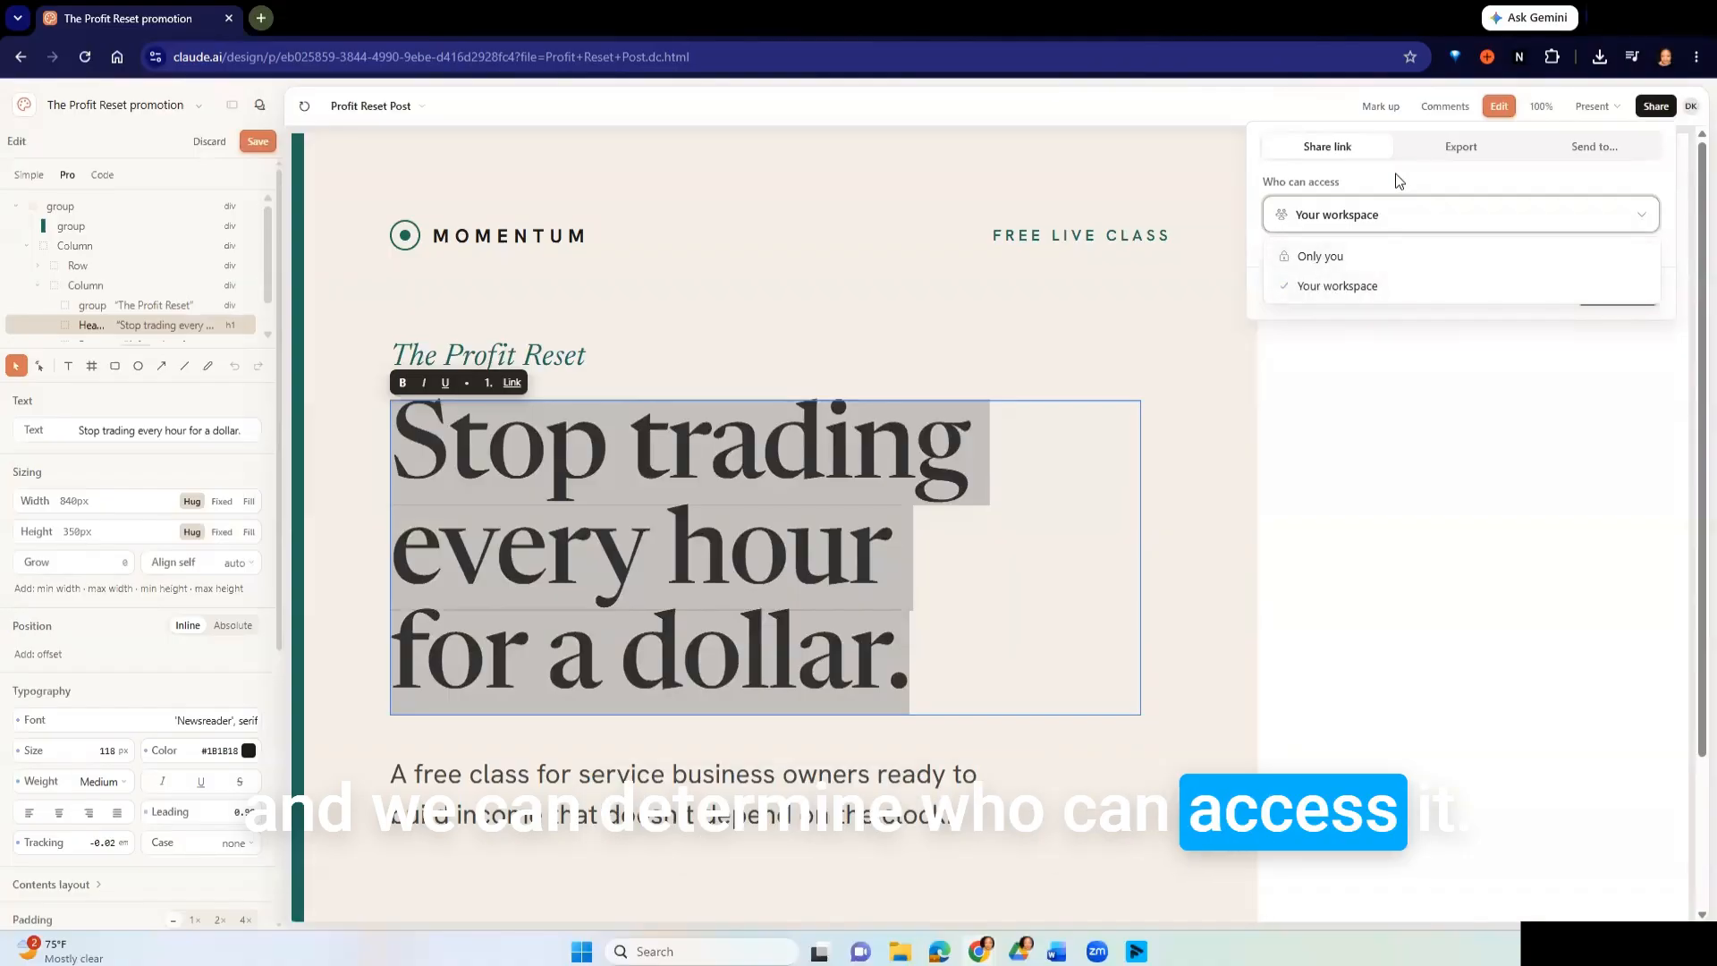
pyautogui.click(1393, 184)
pyautogui.click(1455, 145)
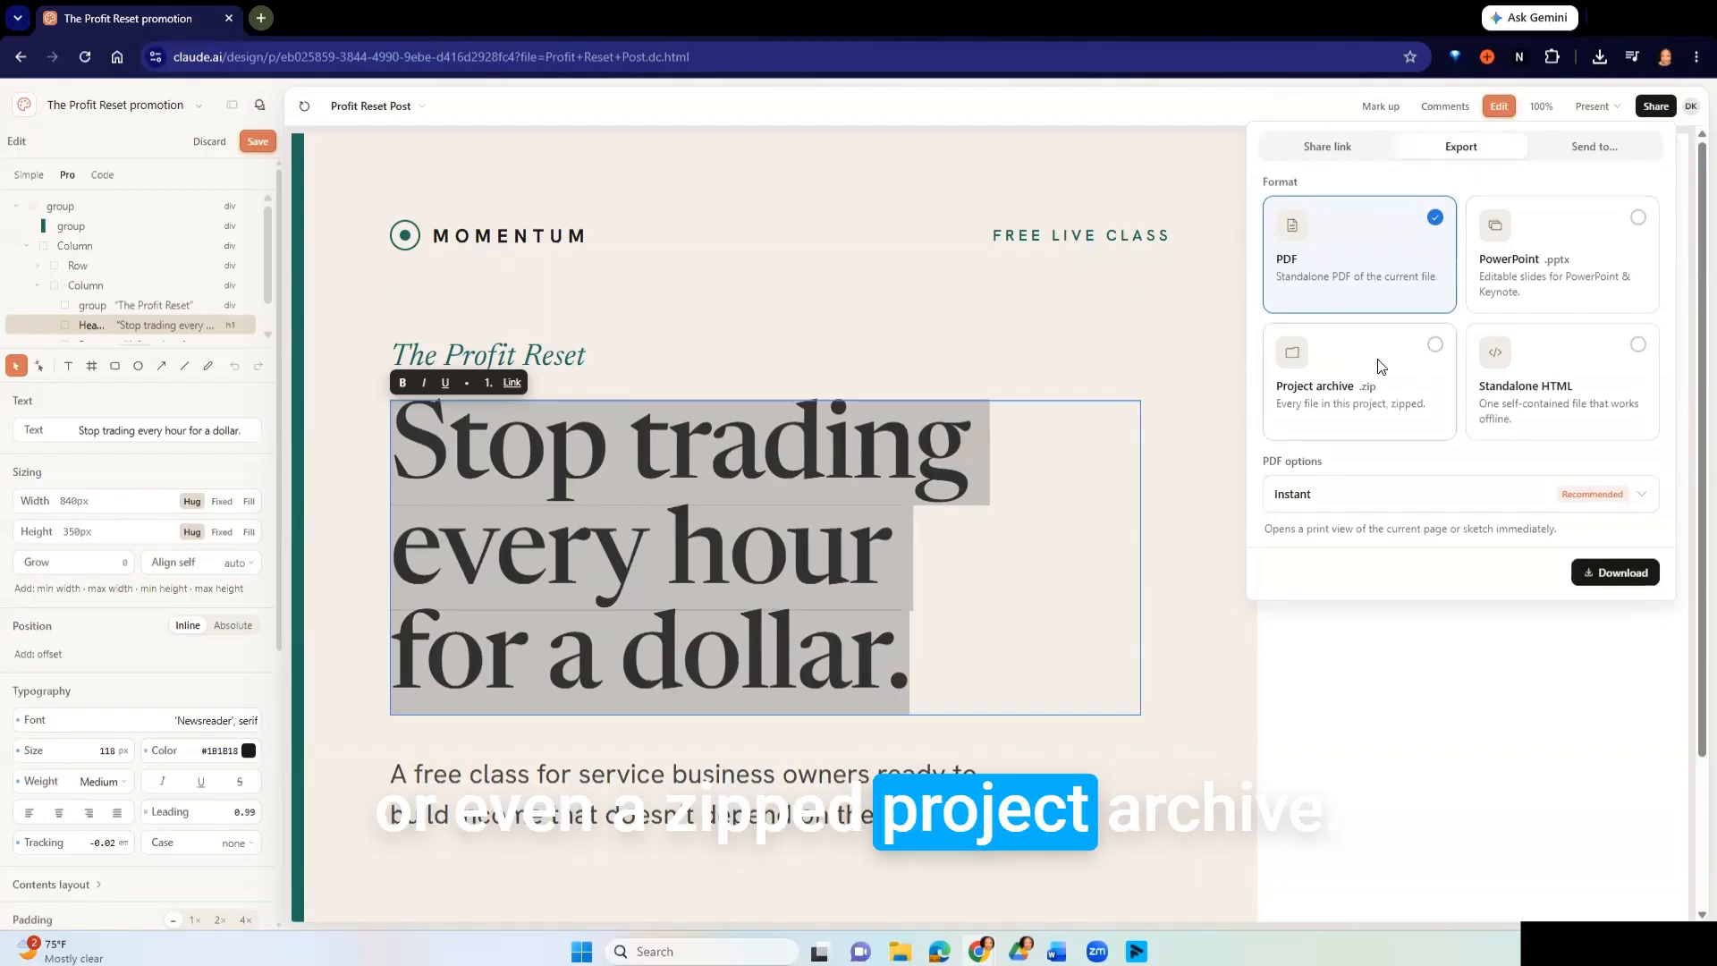
pyautogui.click(1342, 491)
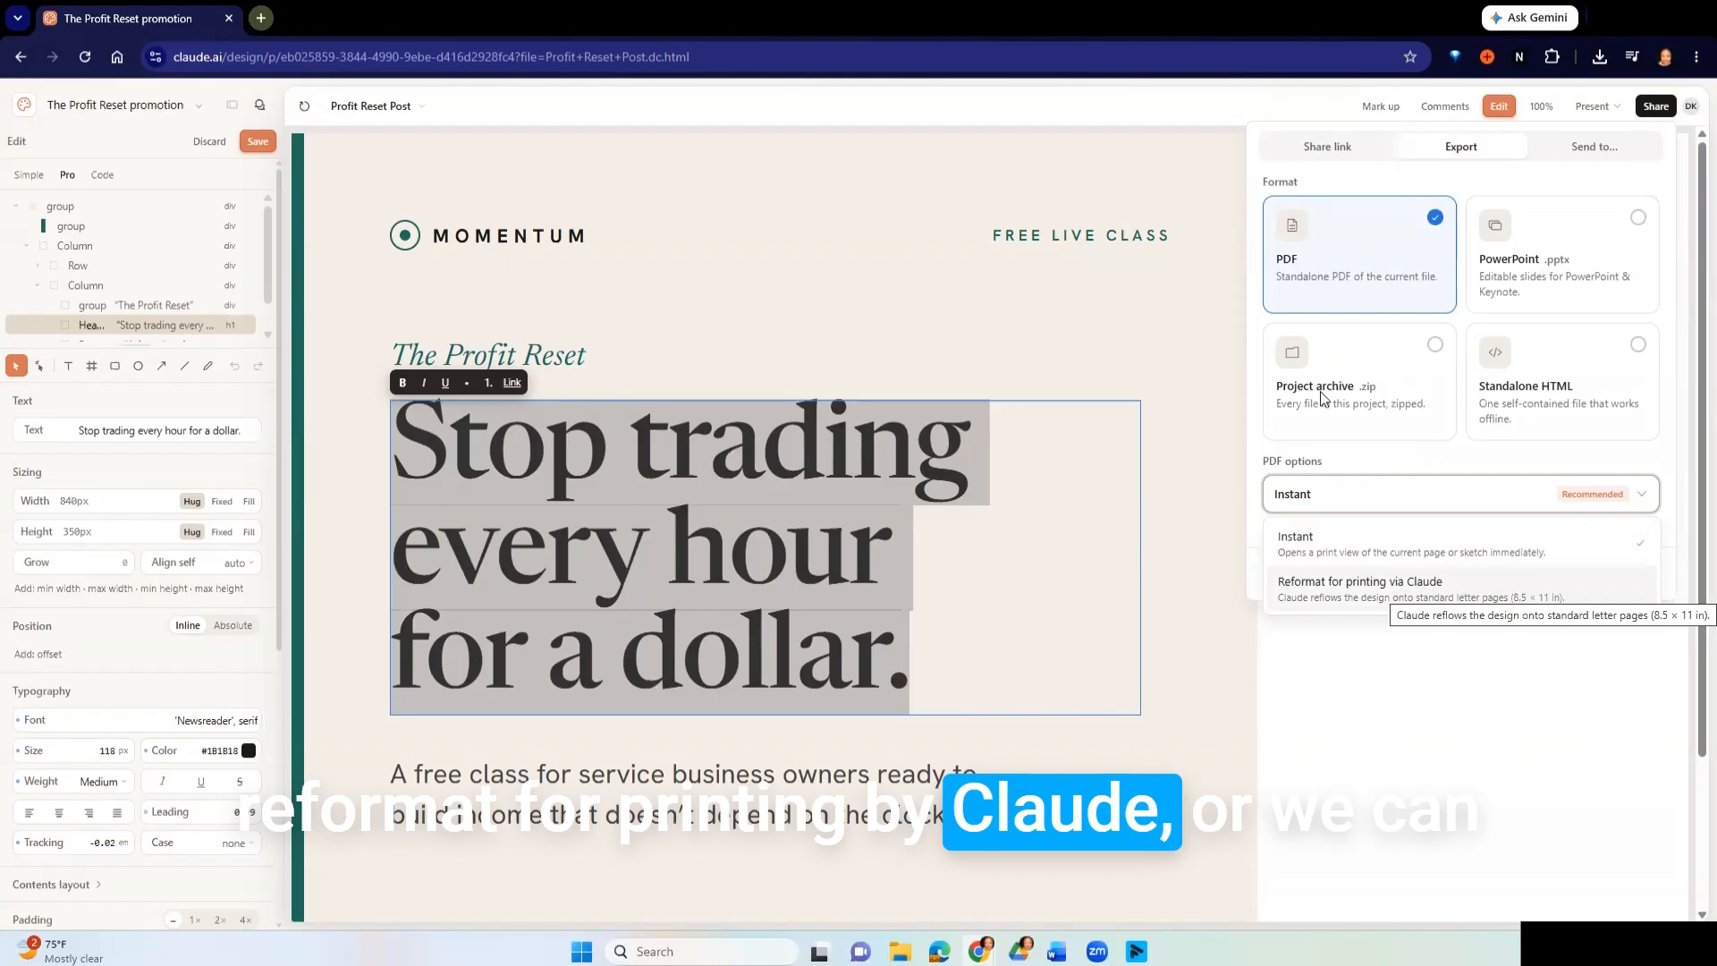
pyautogui.click(1588, 149)
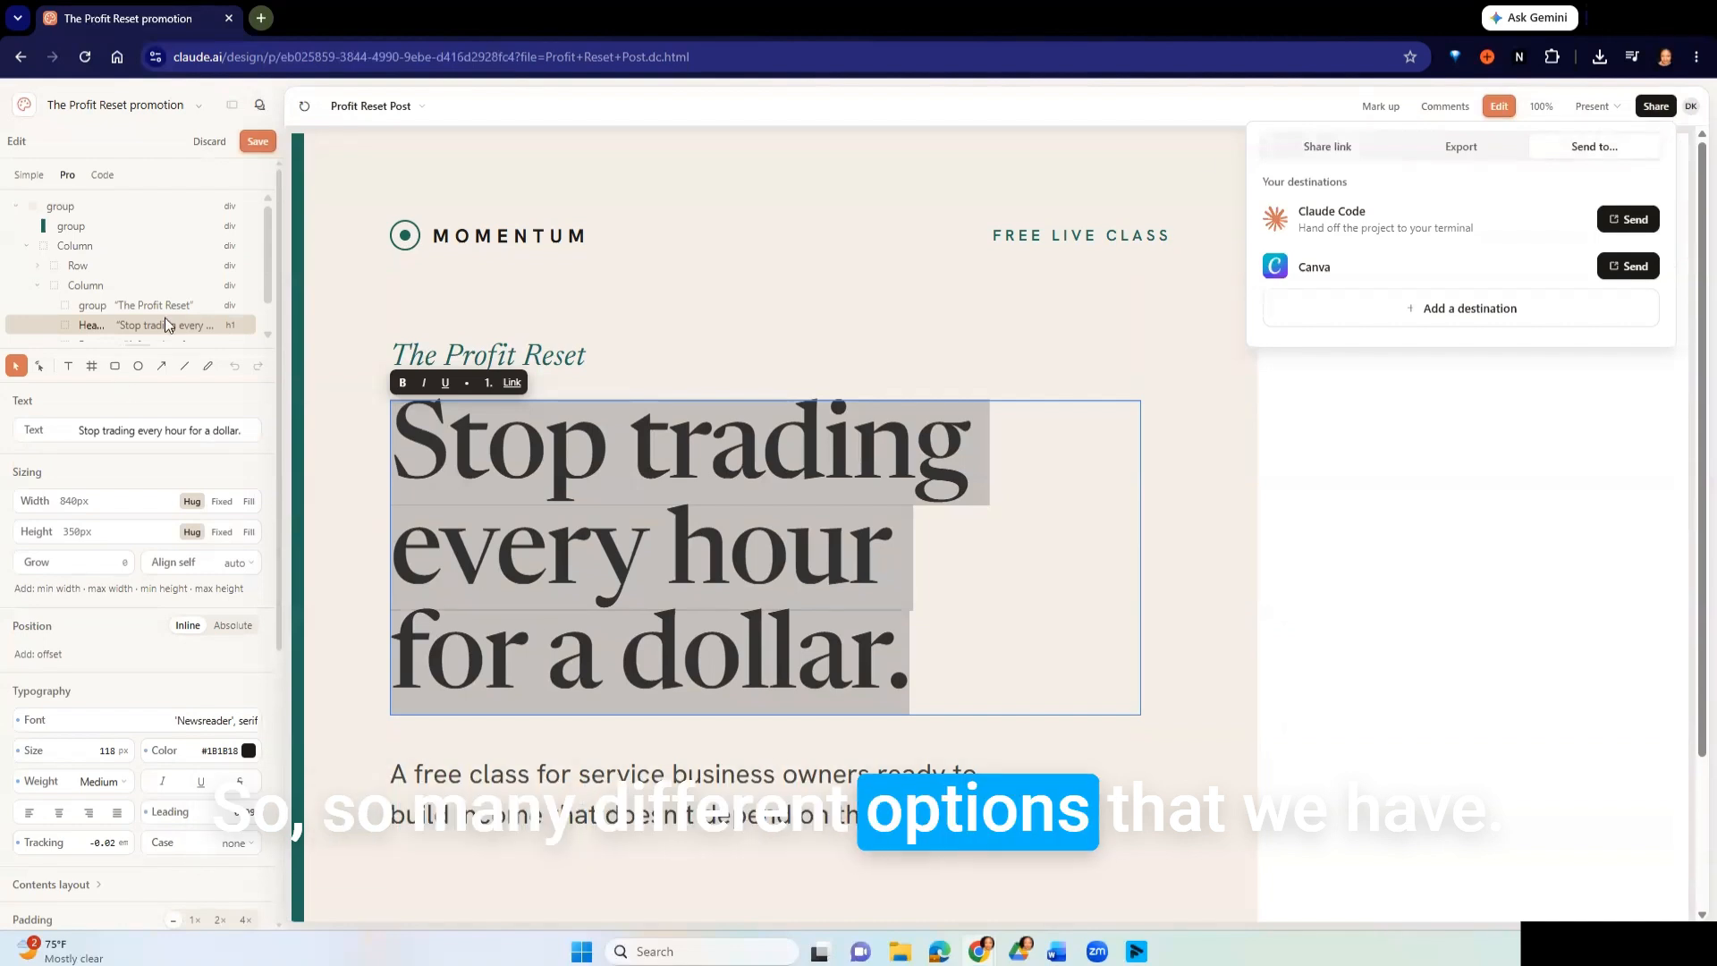
# - Leave the sharing options and save the post to finish edit mode
pyautogui.click(1497, 109)
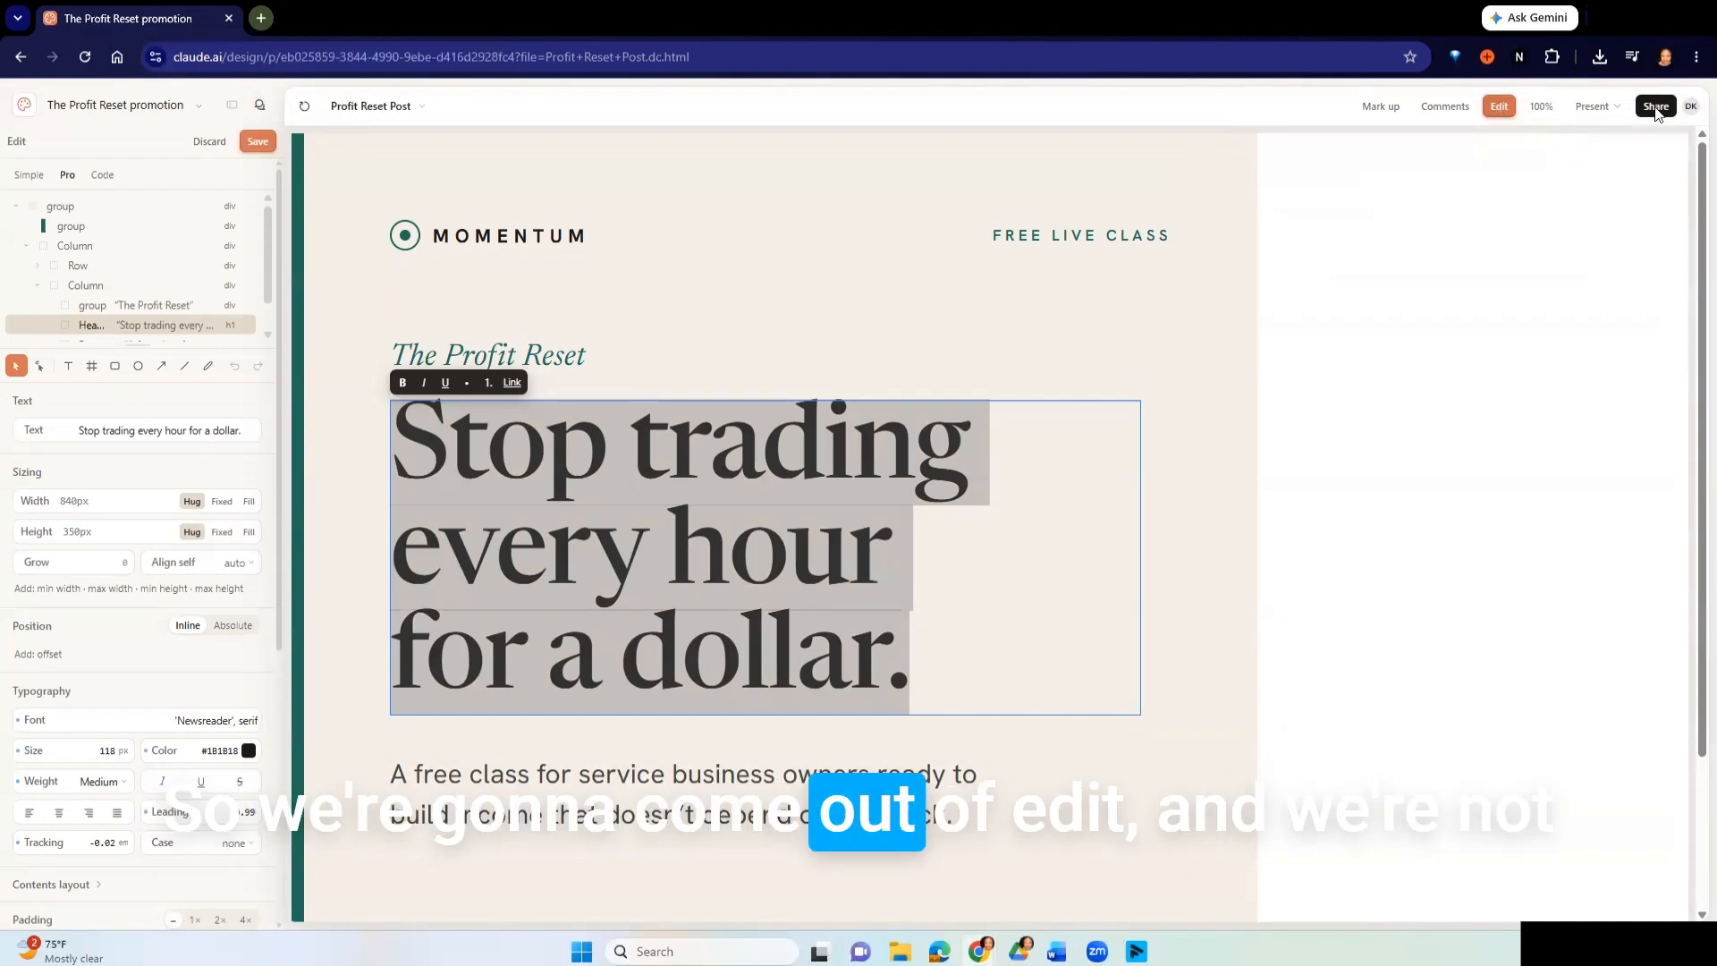
pyautogui.click(1658, 109)
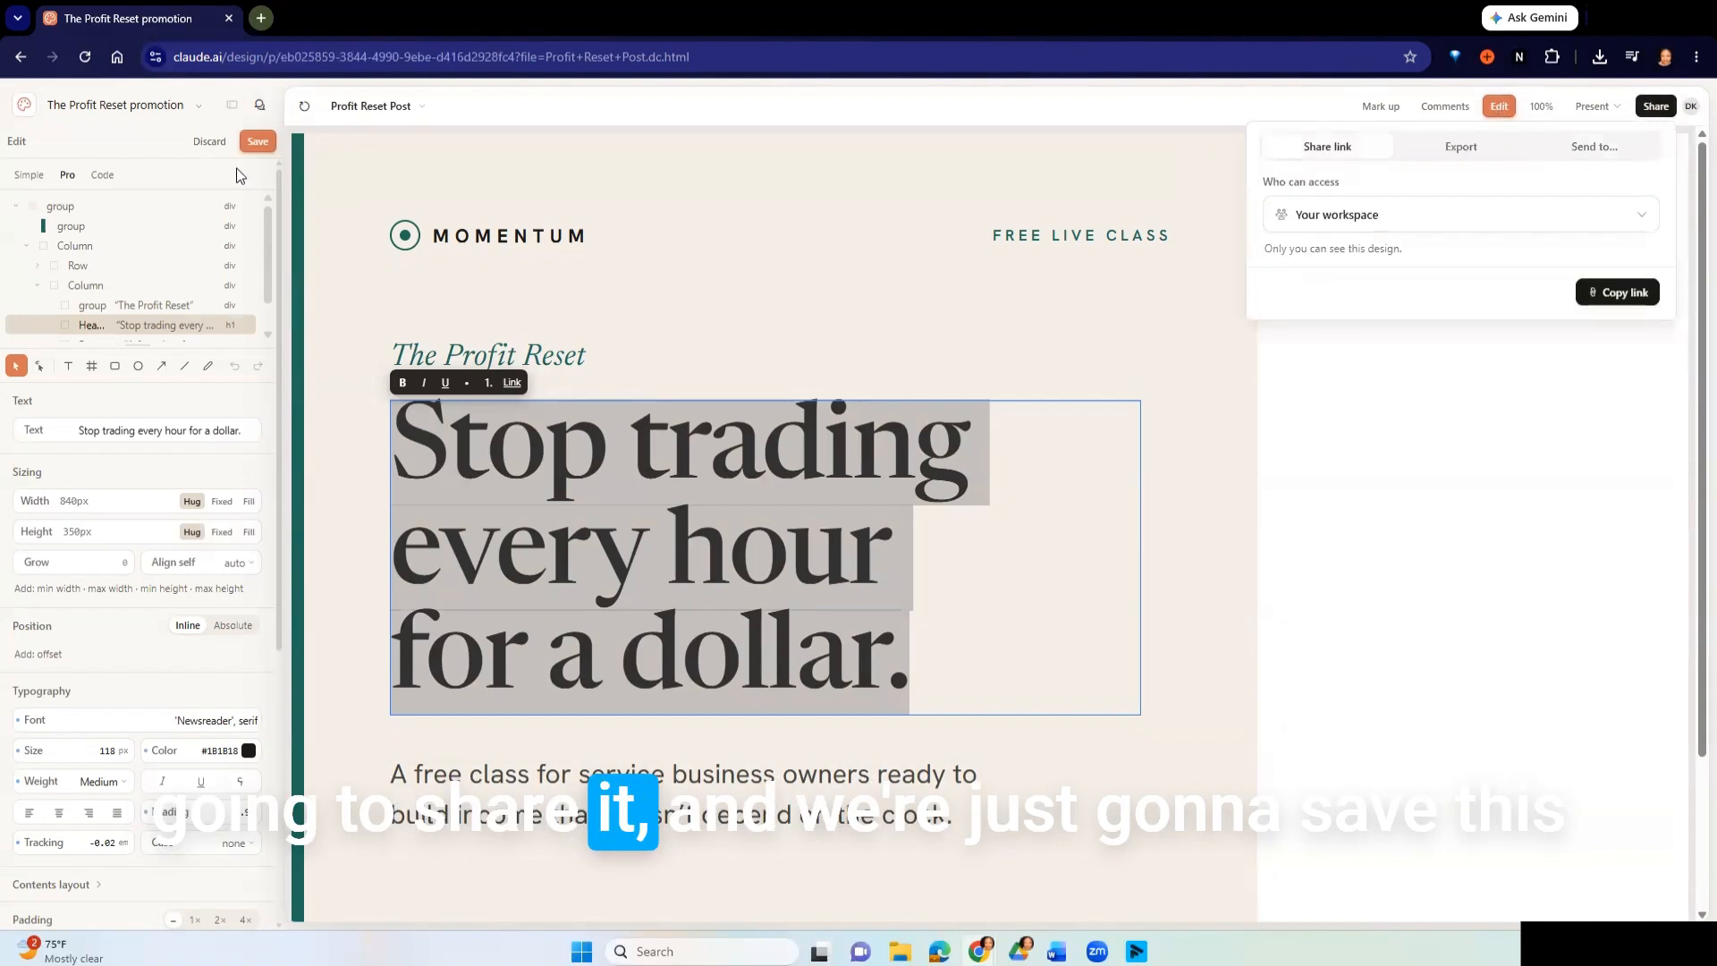
pyautogui.click(254, 139)
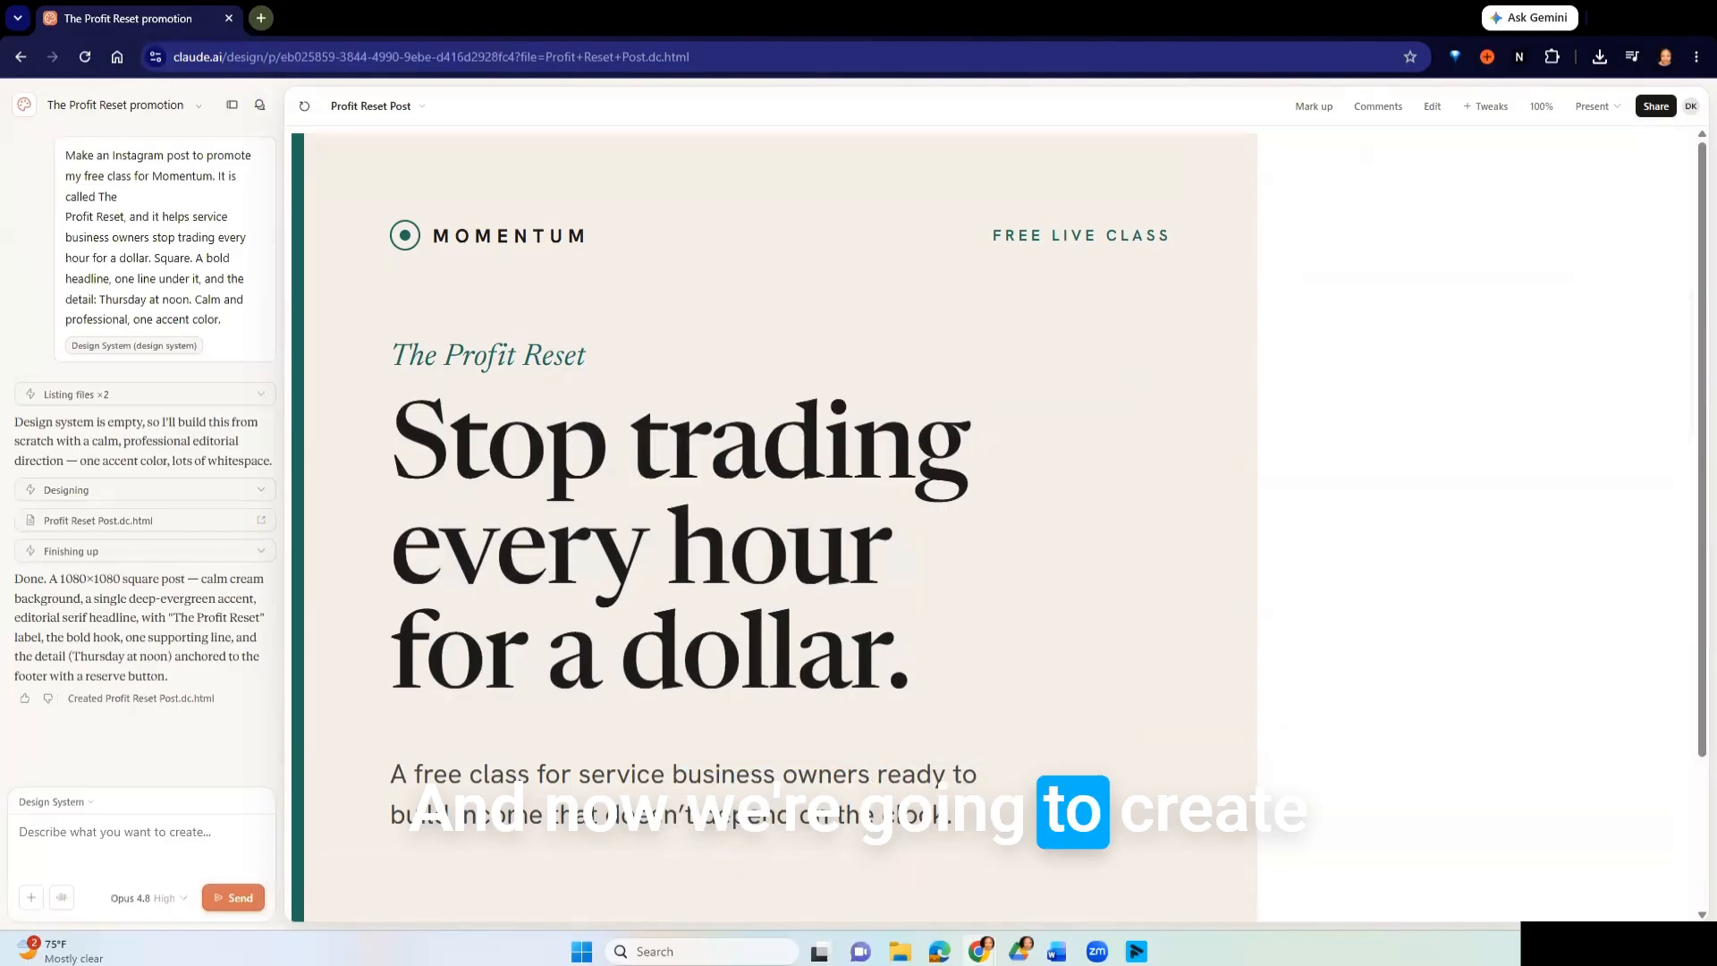
# - Generate a 5-slide free pricing class presentation: title, why most owners underprice, find your real number, raise prices without losing clients, book-a-call closing; keep wording short
pyautogui.hotkey('ctrl', 'v')
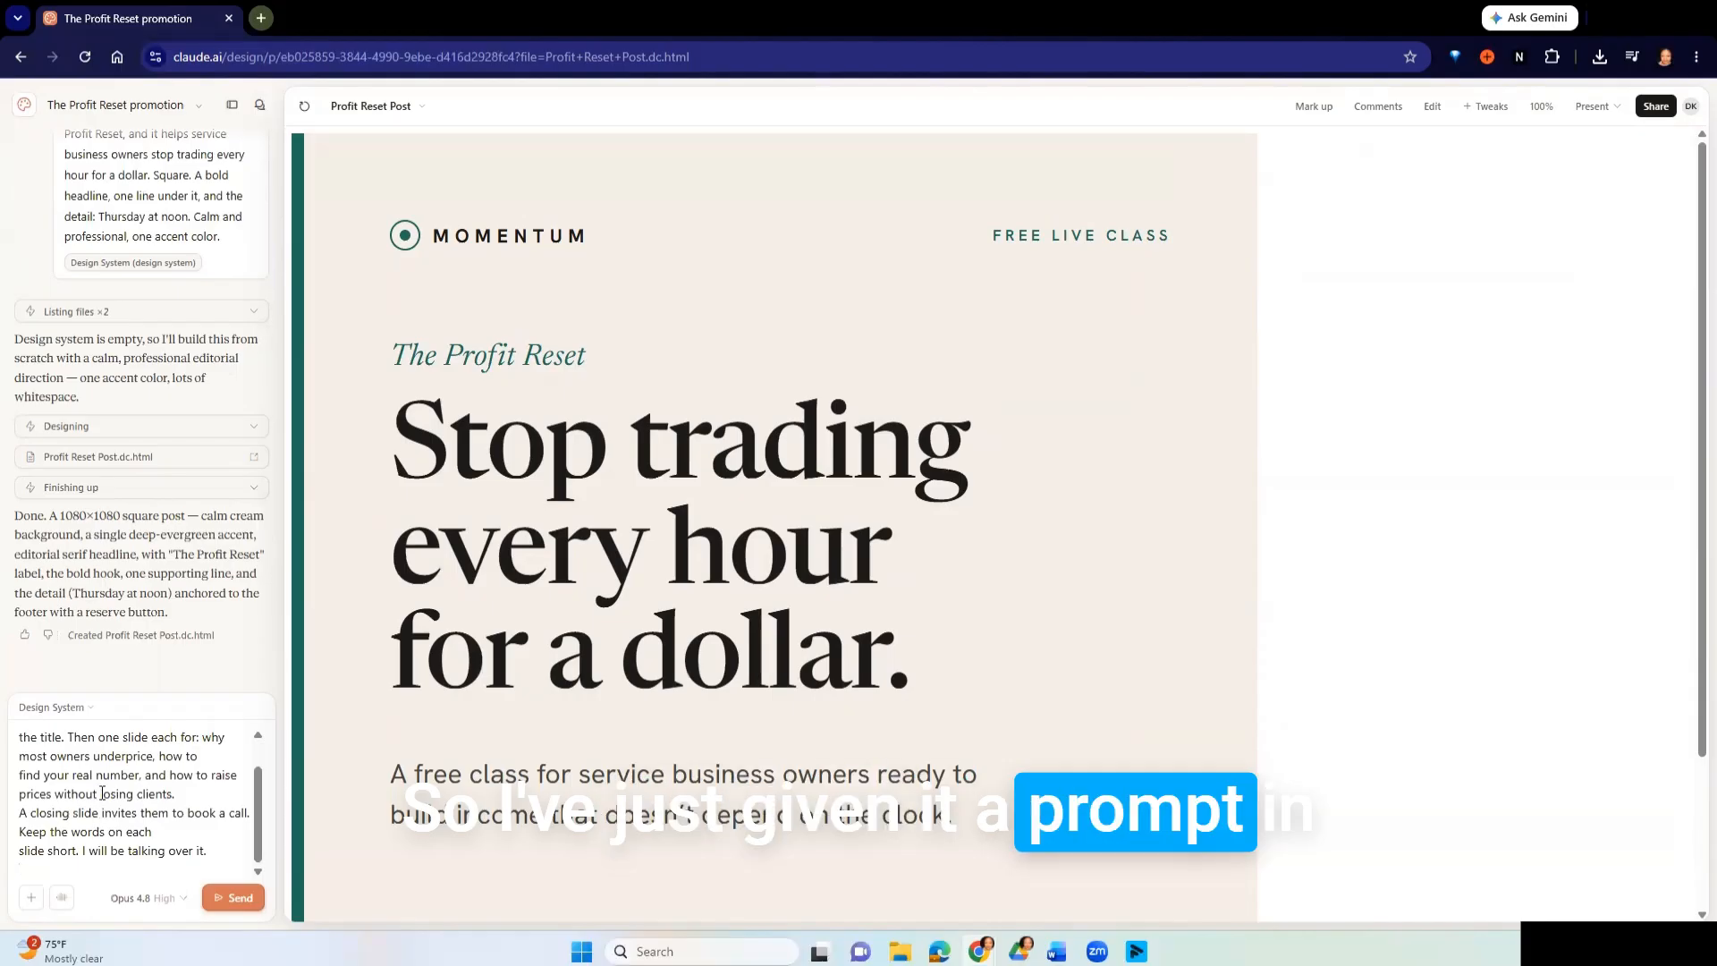
pyautogui.scroll(2, 102, 793)
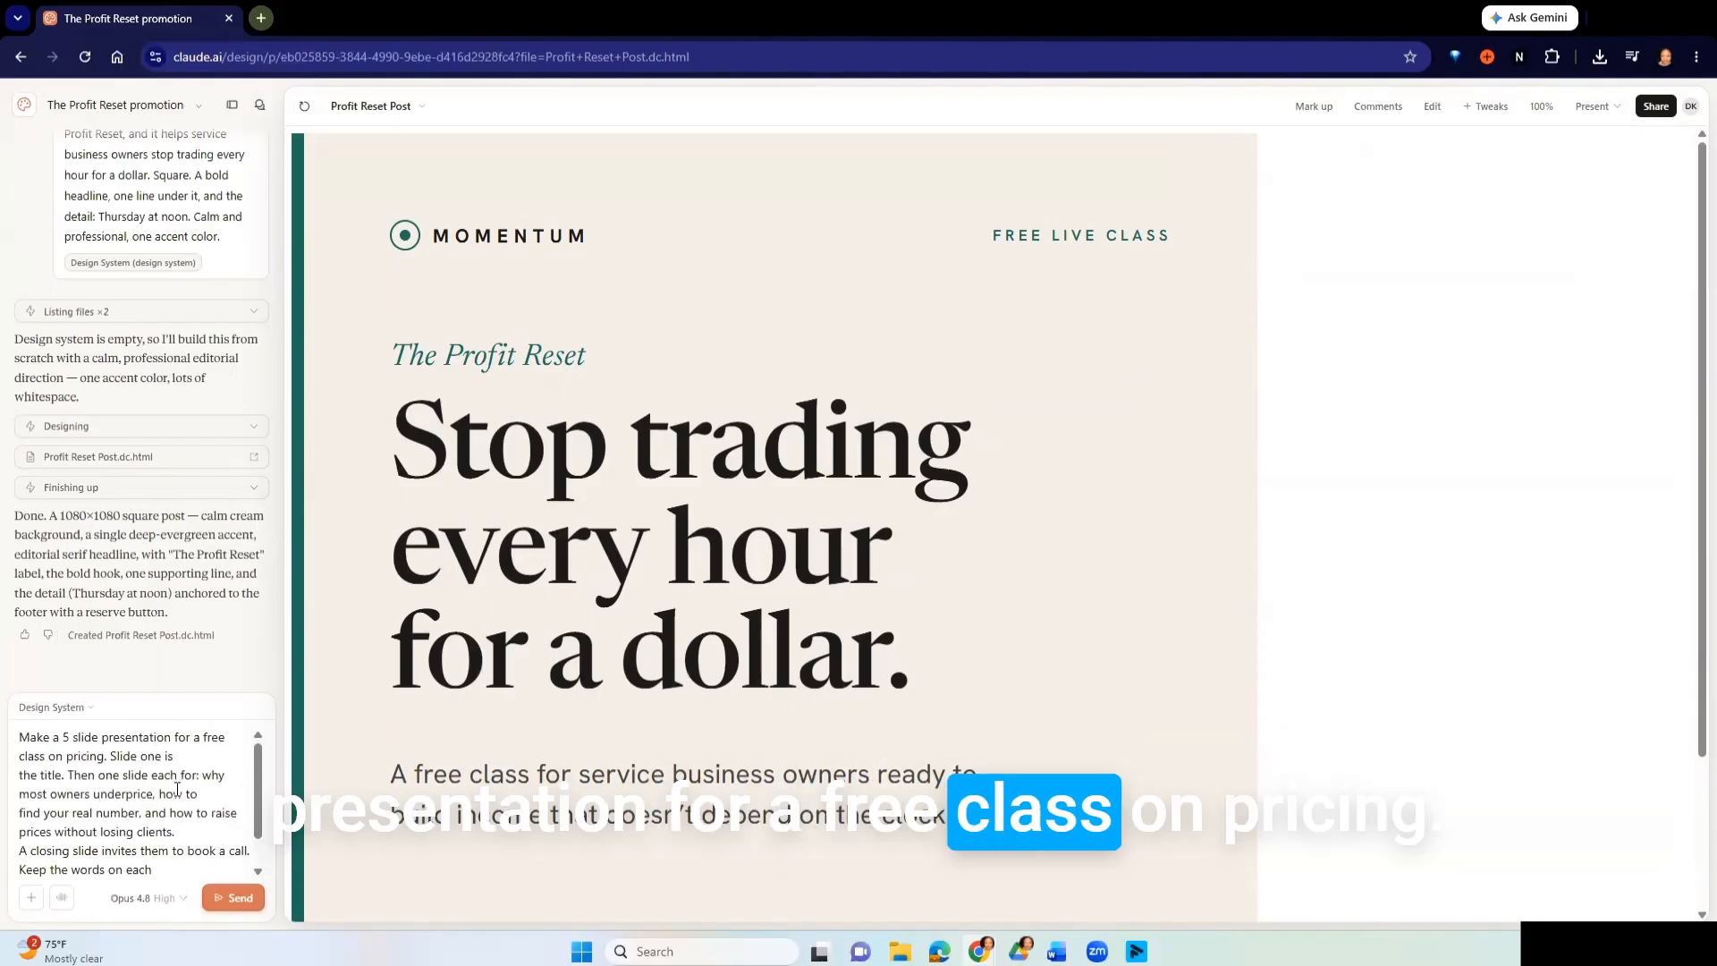
pyautogui.scroll(-2, 173, 789)
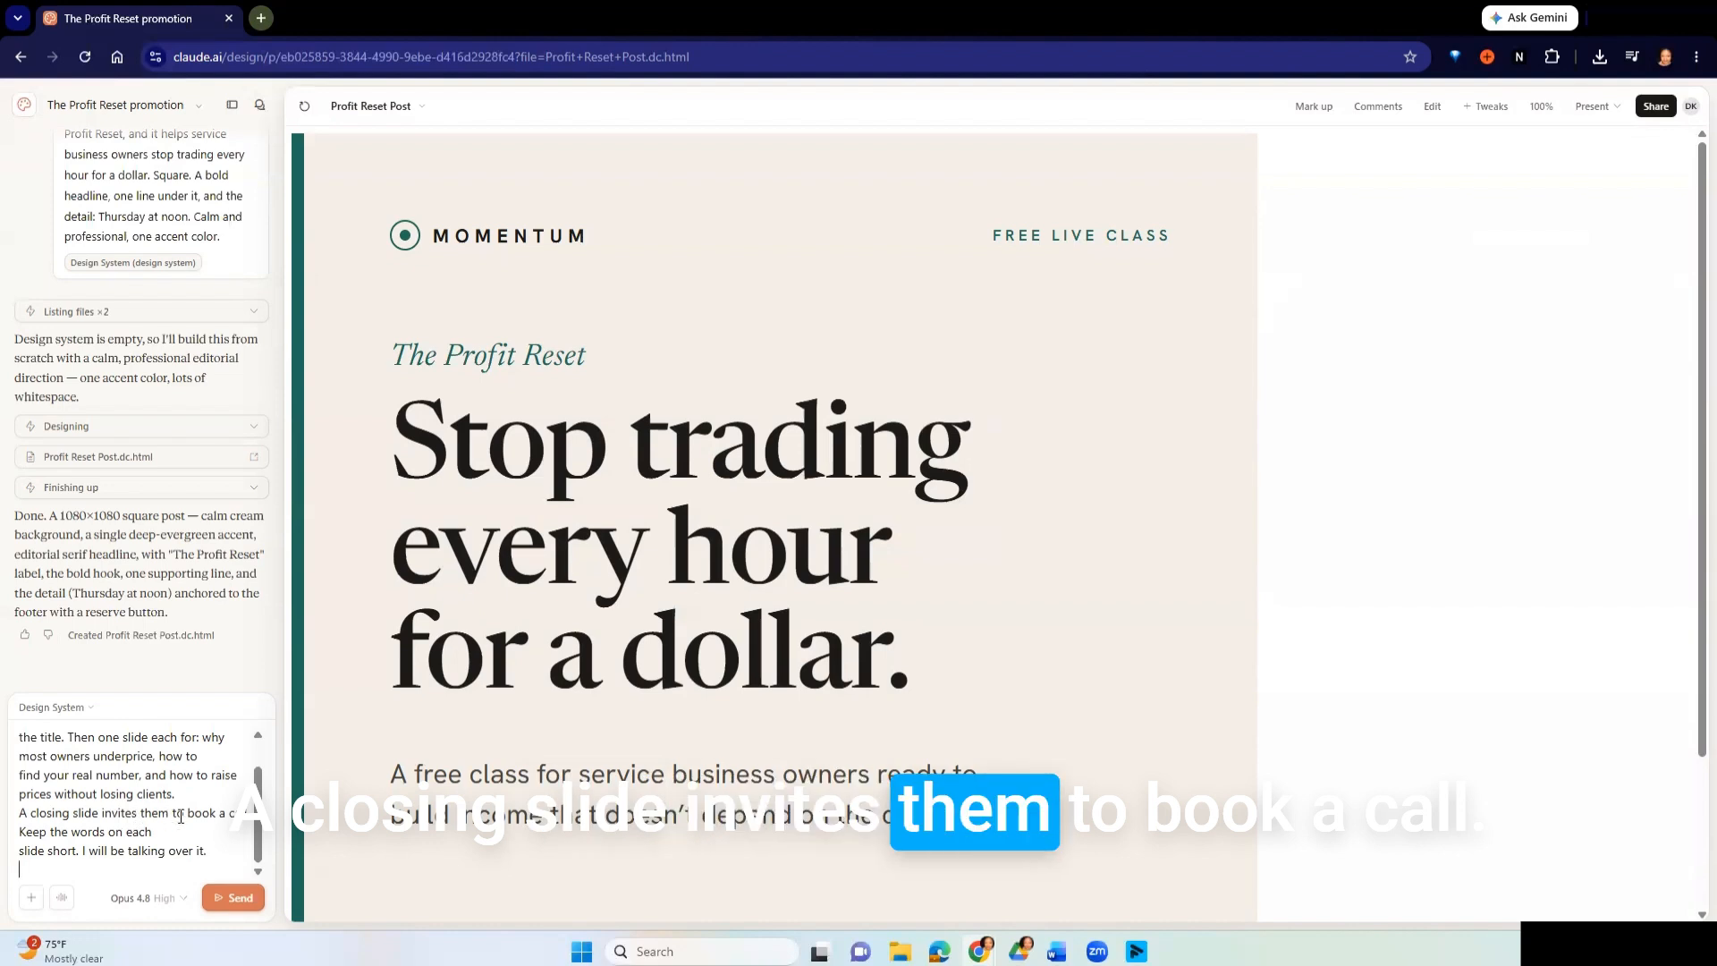
pyautogui.click(231, 898)
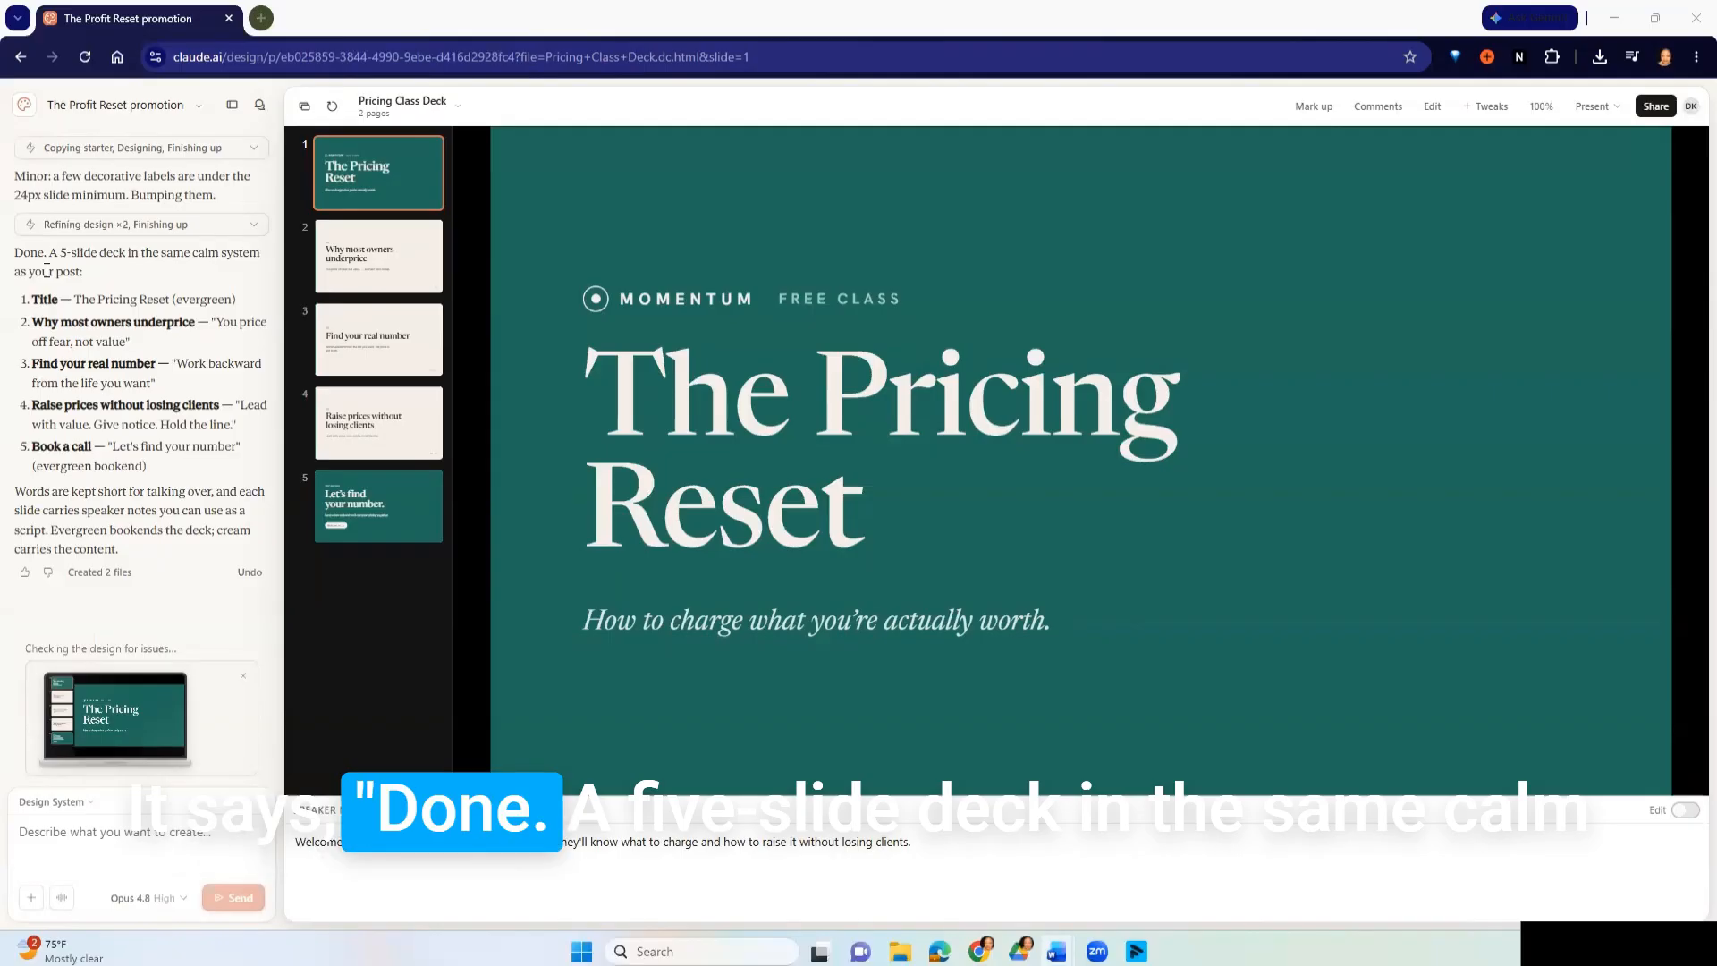
# - Review slides 2 to 5 of the pricing class deck and the speaker notes under the closing slide
pyautogui.scroll(2, 47, 270)
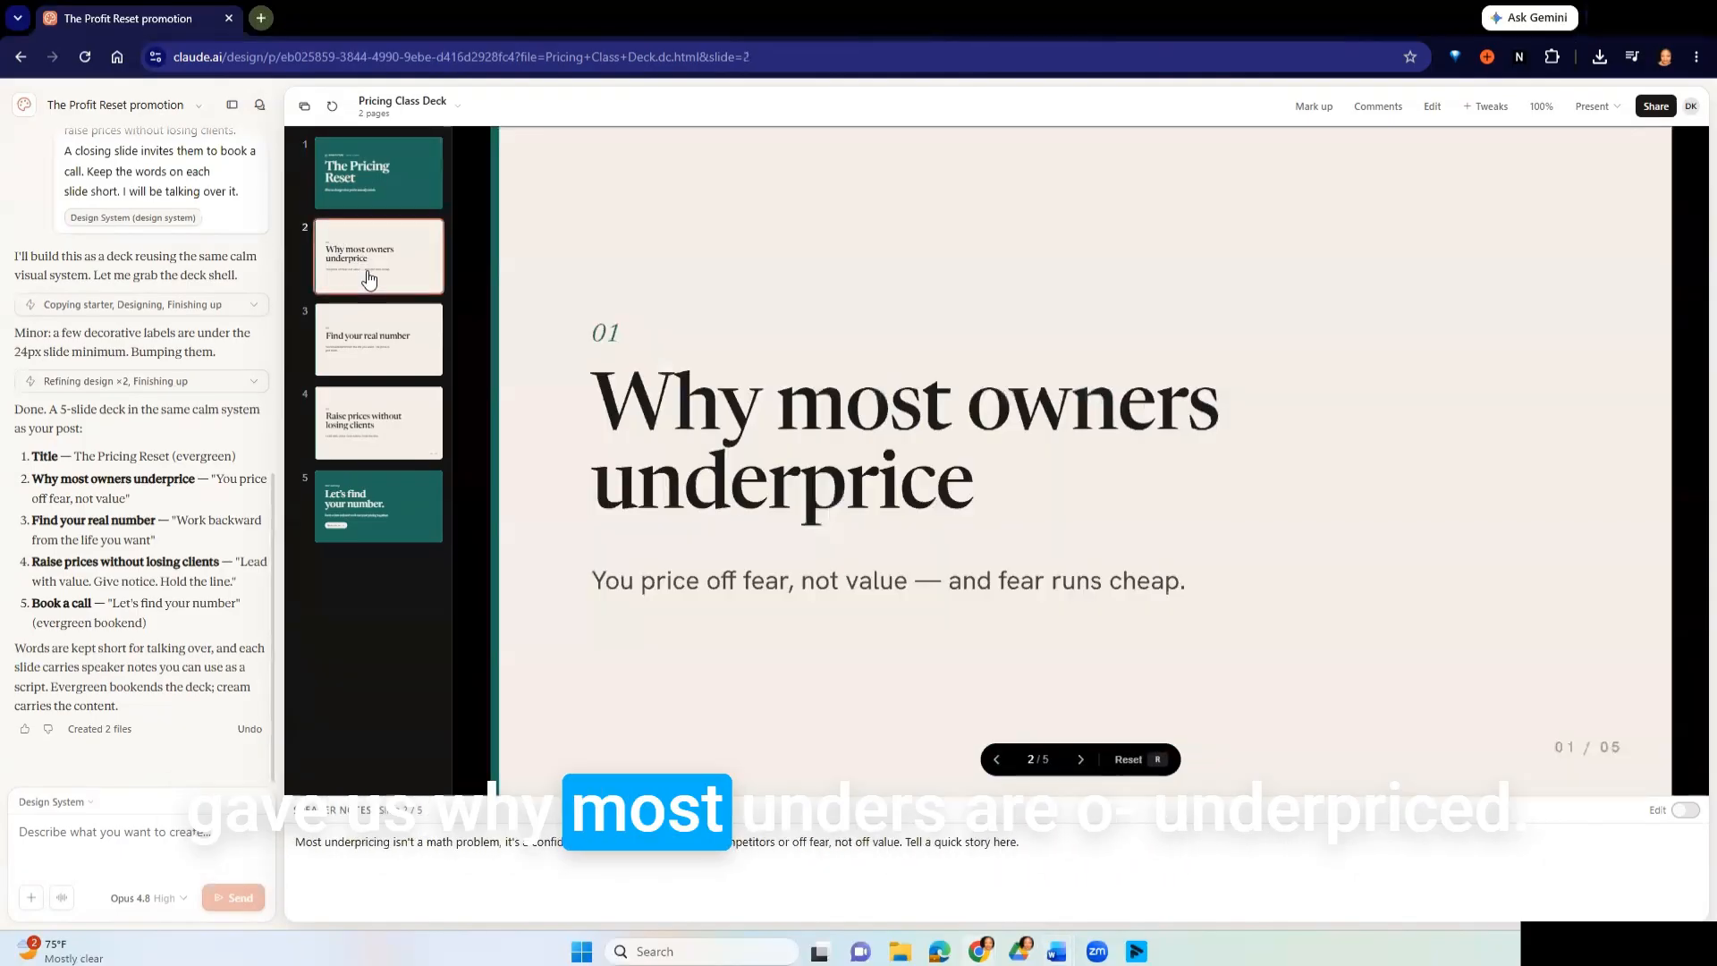
pyautogui.click(369, 280)
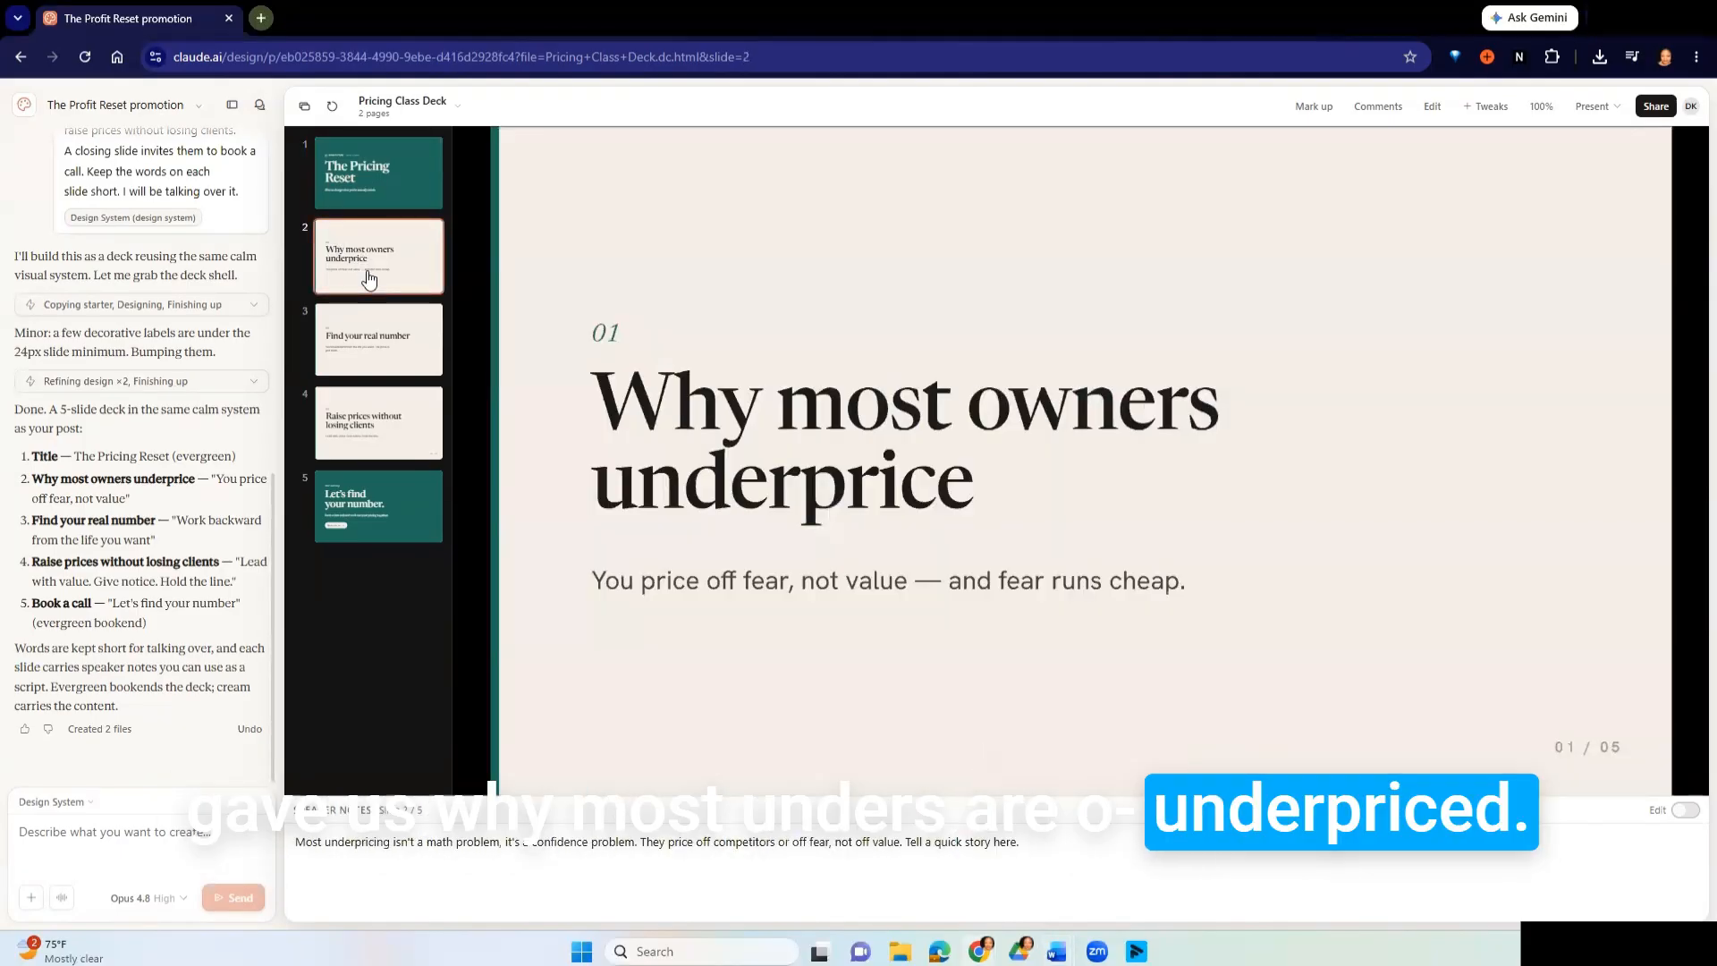
pyautogui.click(367, 345)
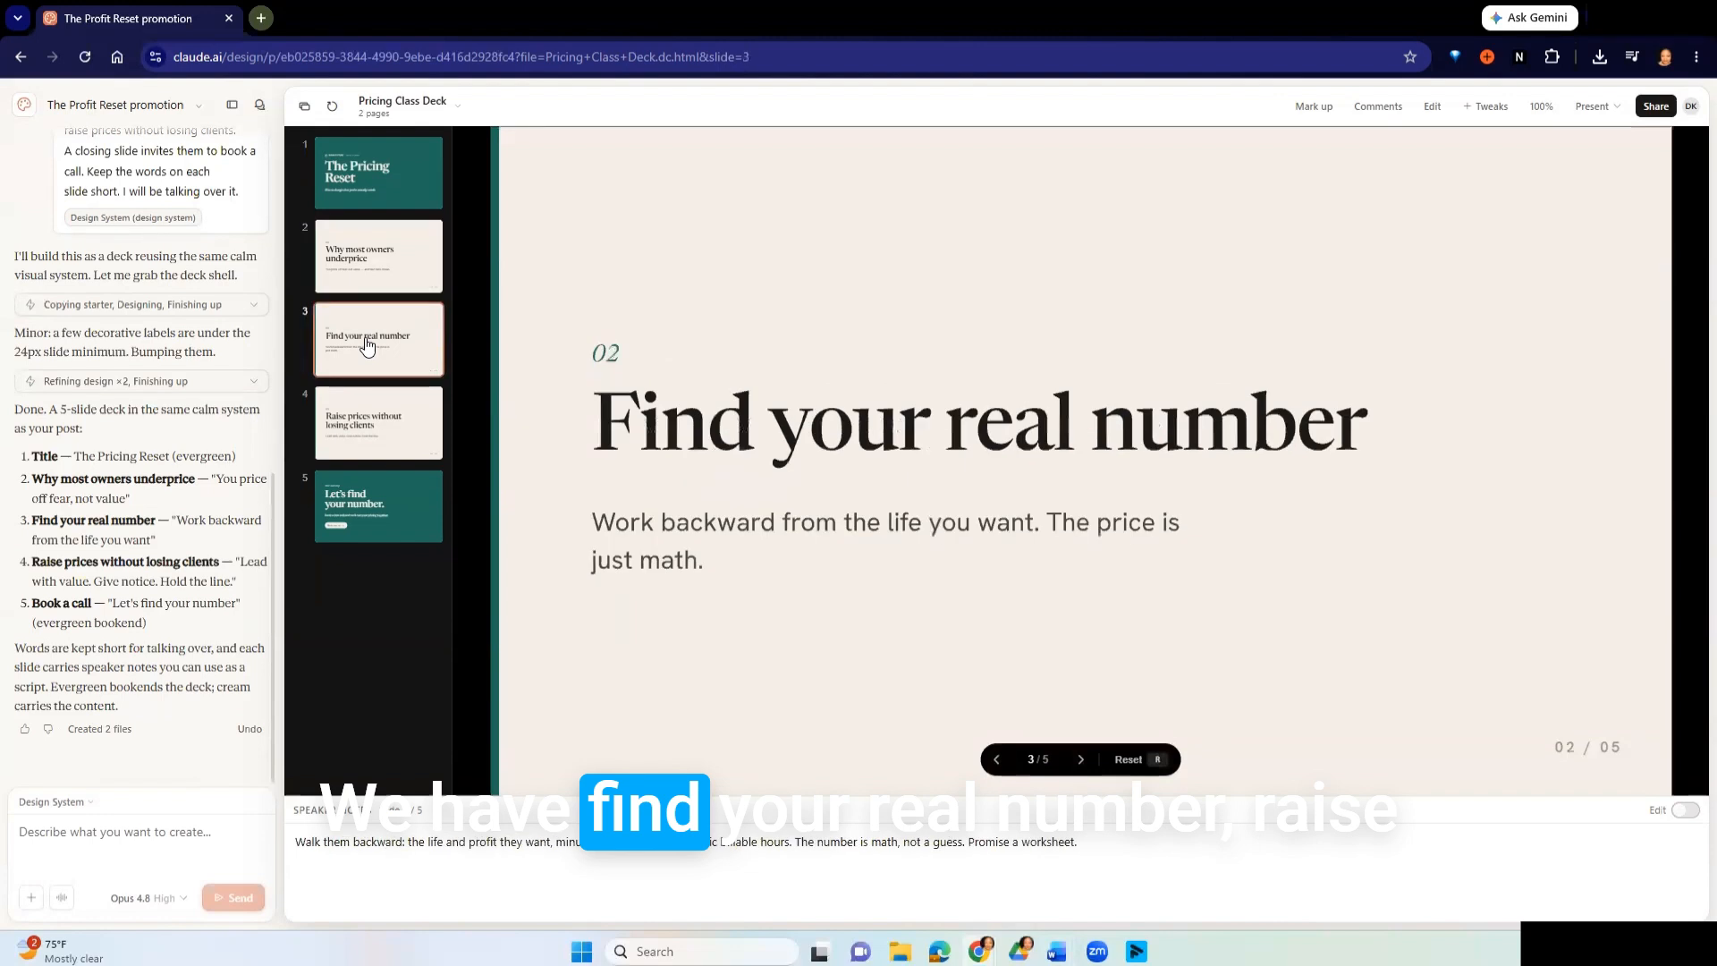
pyautogui.click(363, 435)
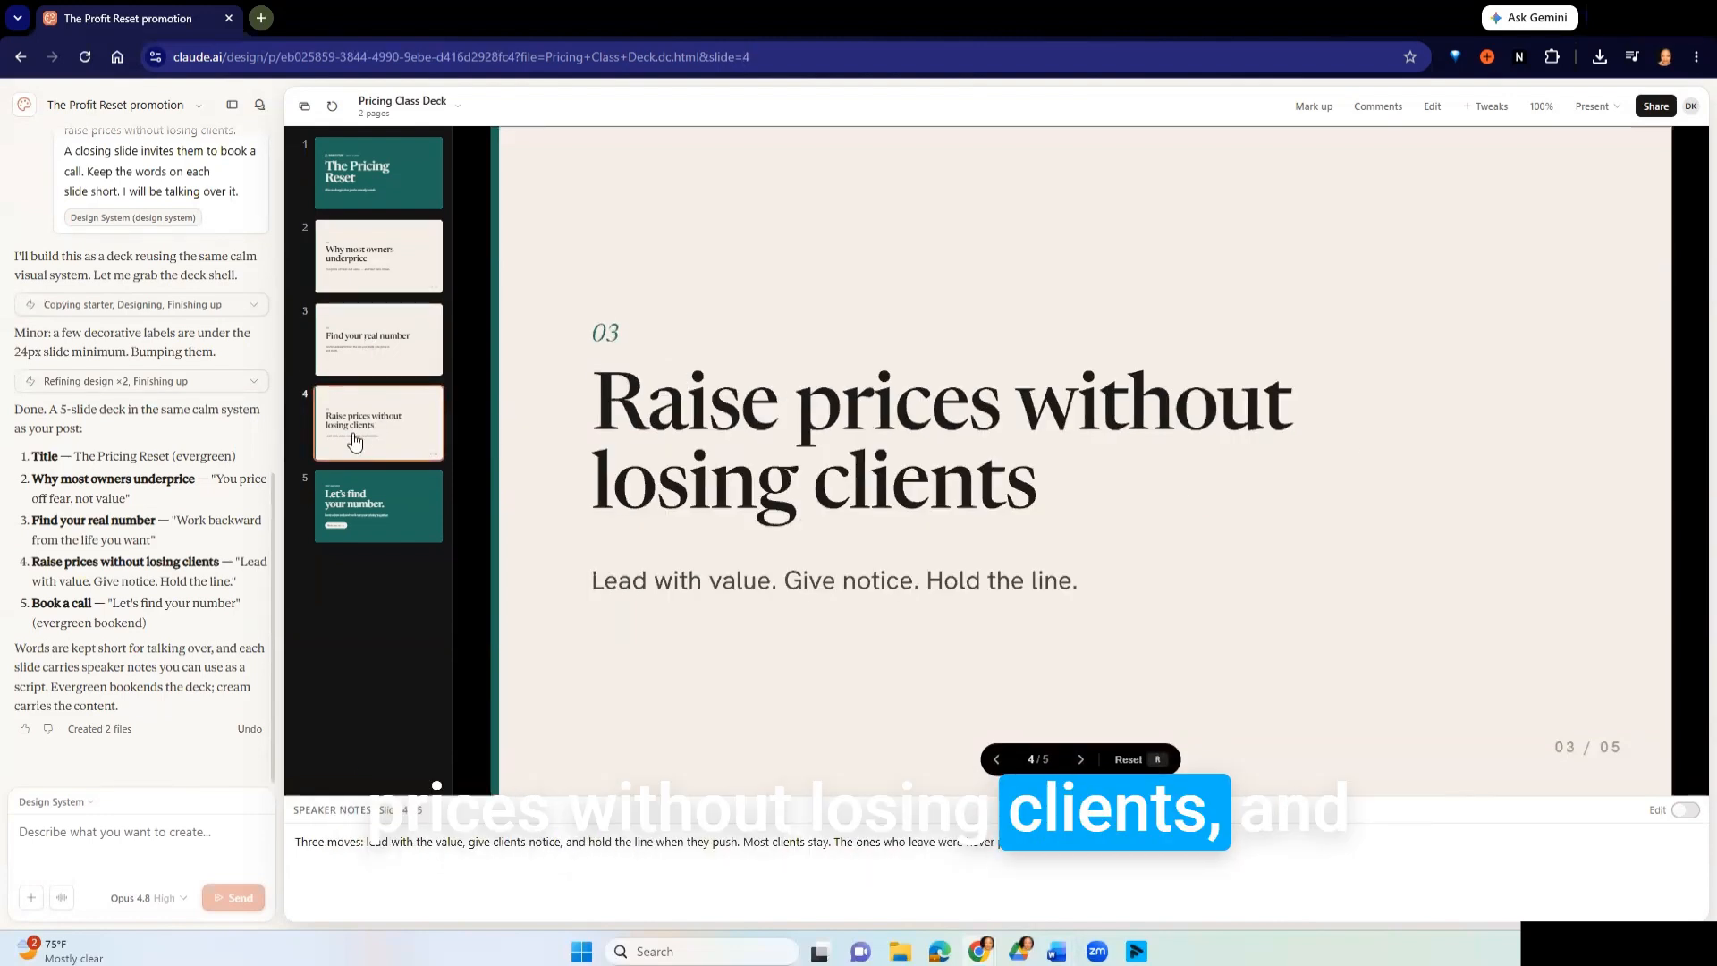
pyautogui.click(367, 506)
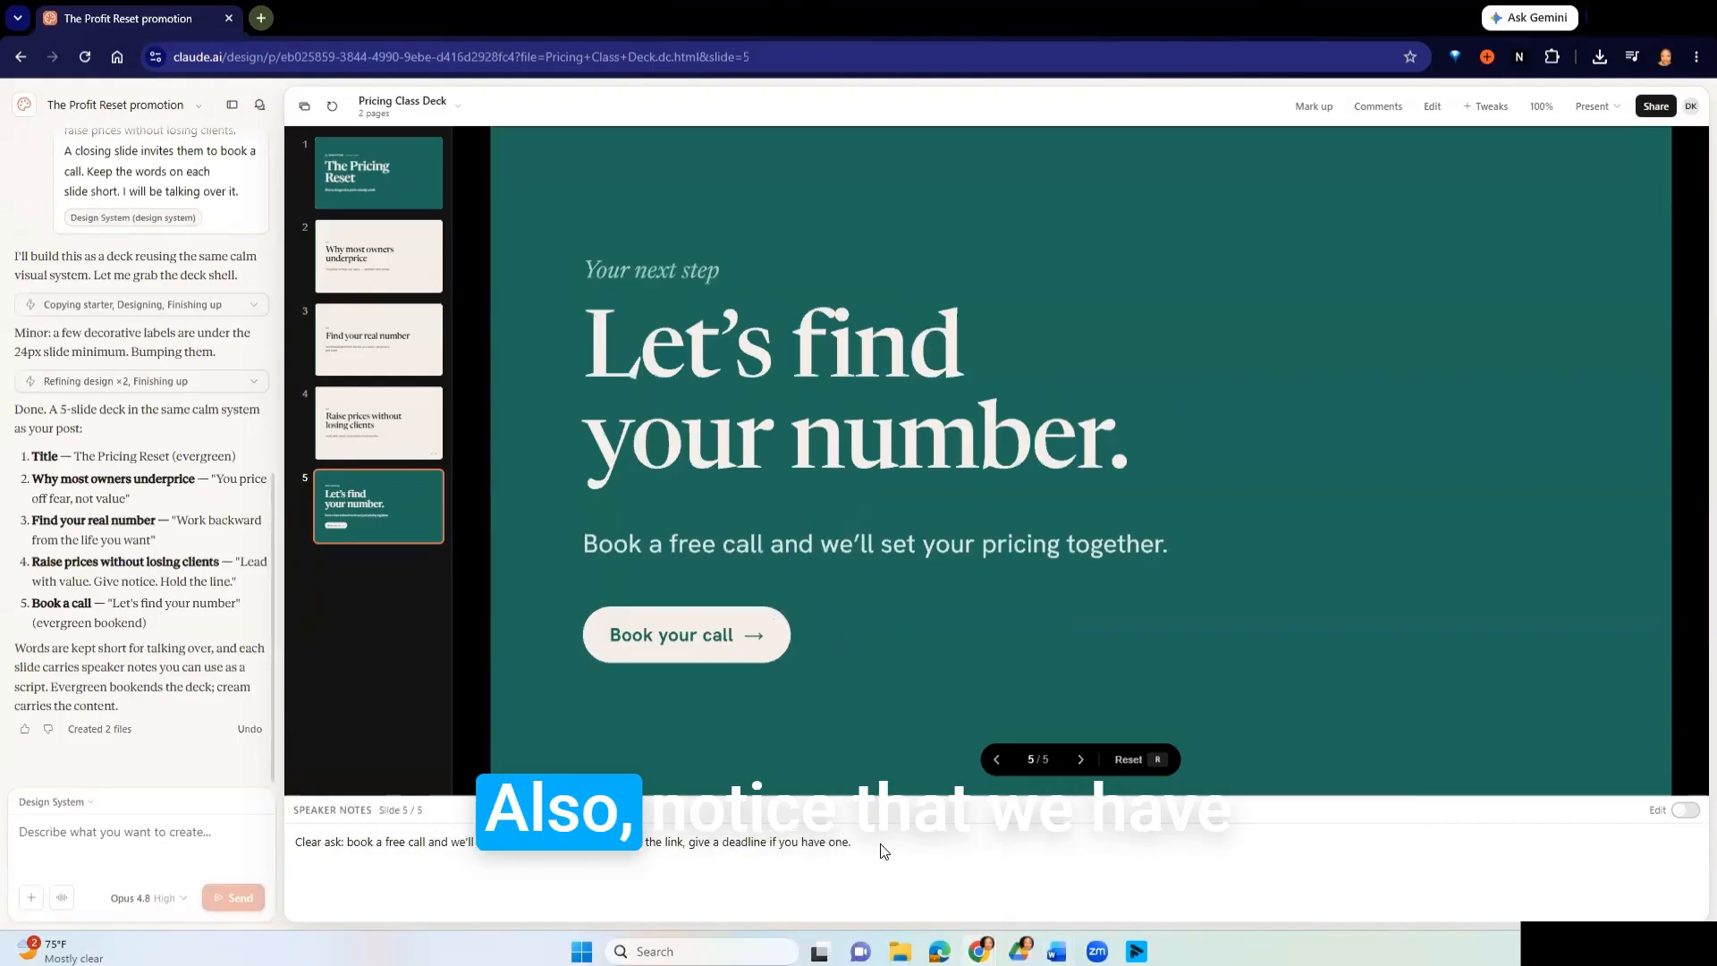
pyautogui.moveTo(852, 842); pyautogui.dragTo(297, 847)
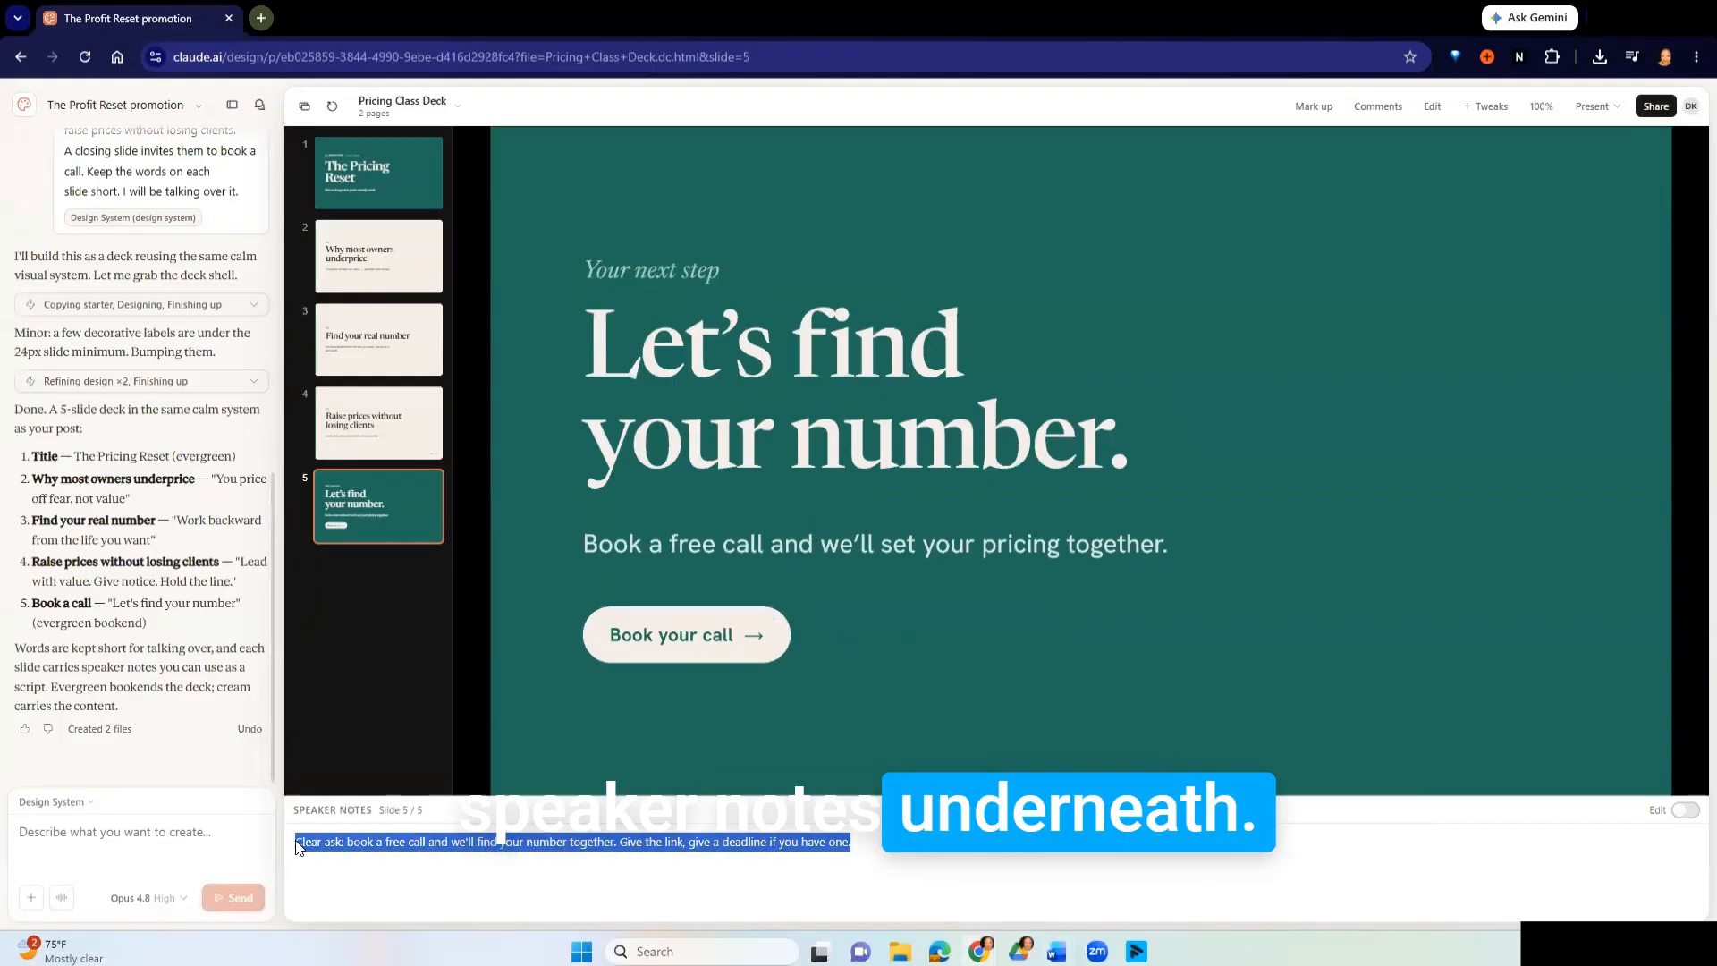
pyautogui.click(938, 861)
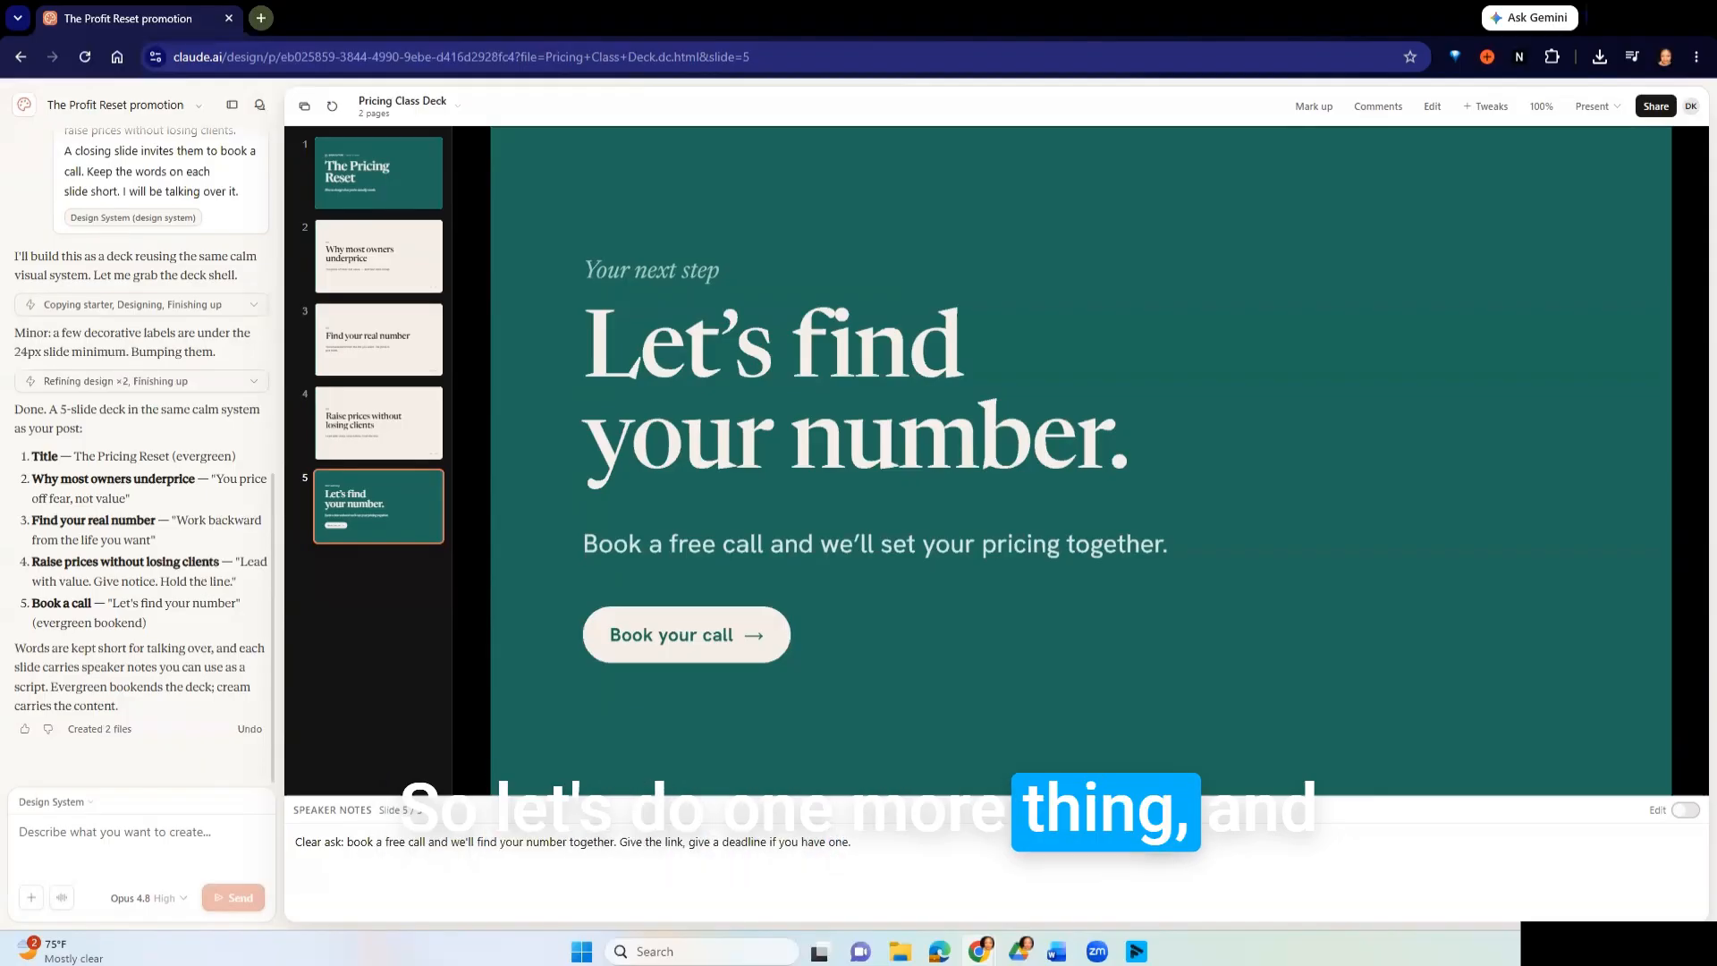
# - Generate a simple landing page for The Profit Reset class with a top headline, three short reasons to attend and a sign up button, and review it
pyautogui.write('Show me a simple landing page design for The Profit Reset class: a headline at the top, three short reasons to attend, and a sign up button.')
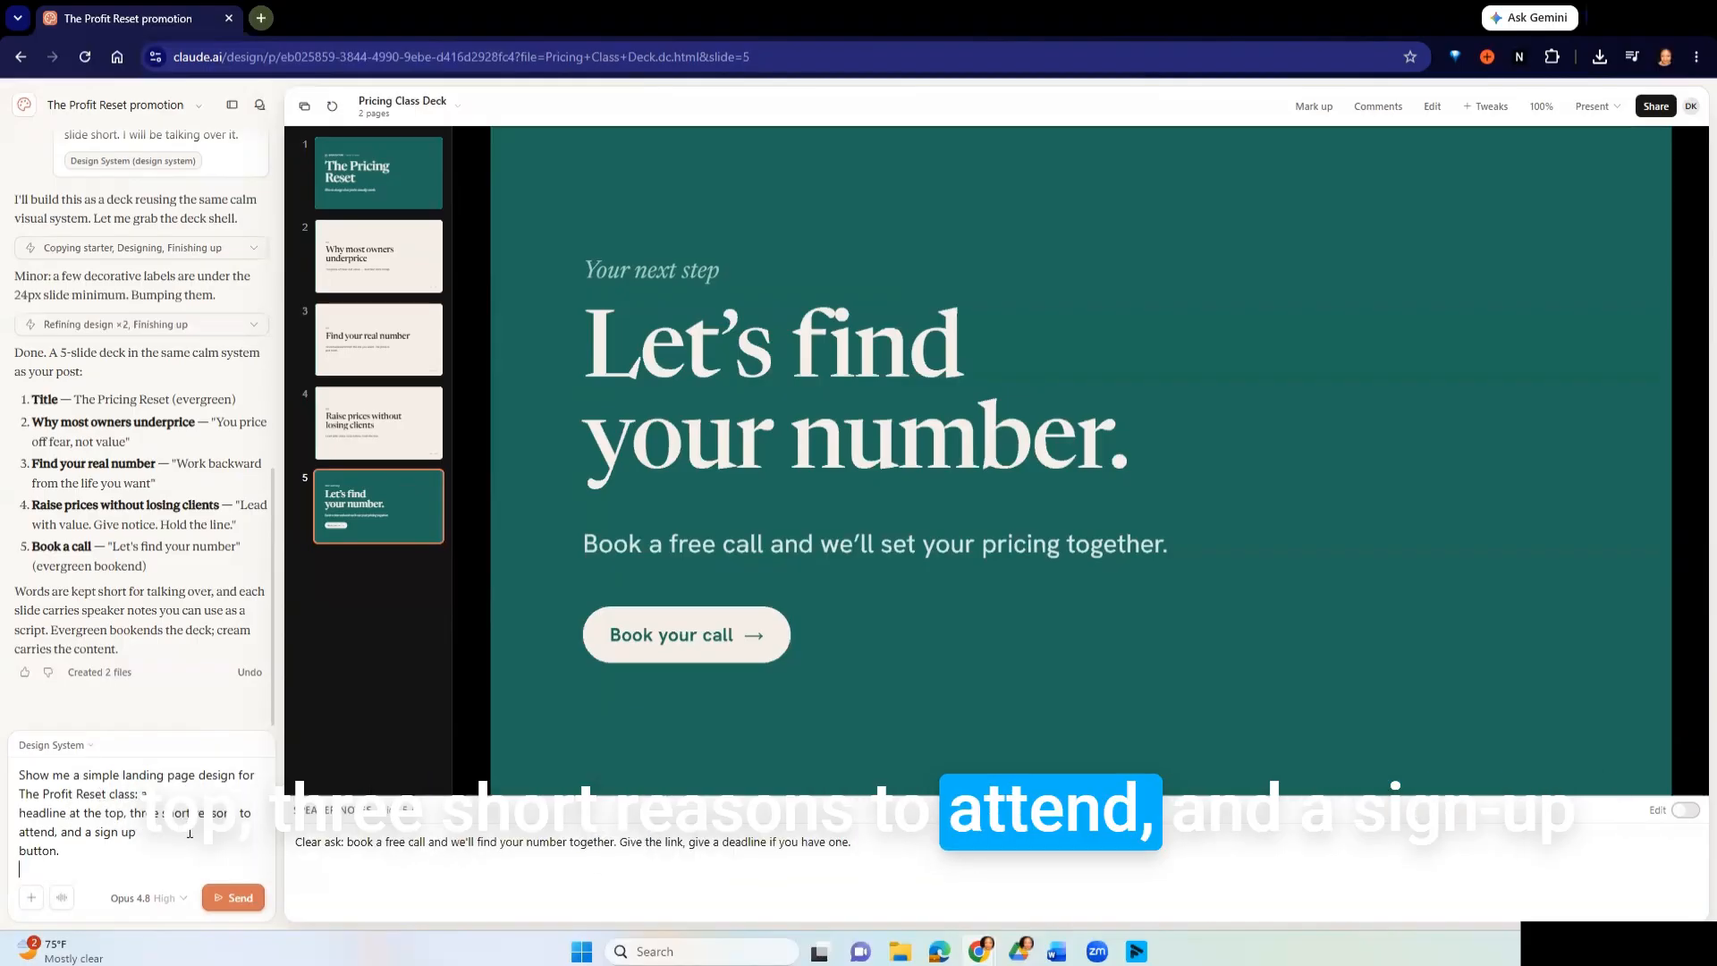
pyautogui.click(227, 896)
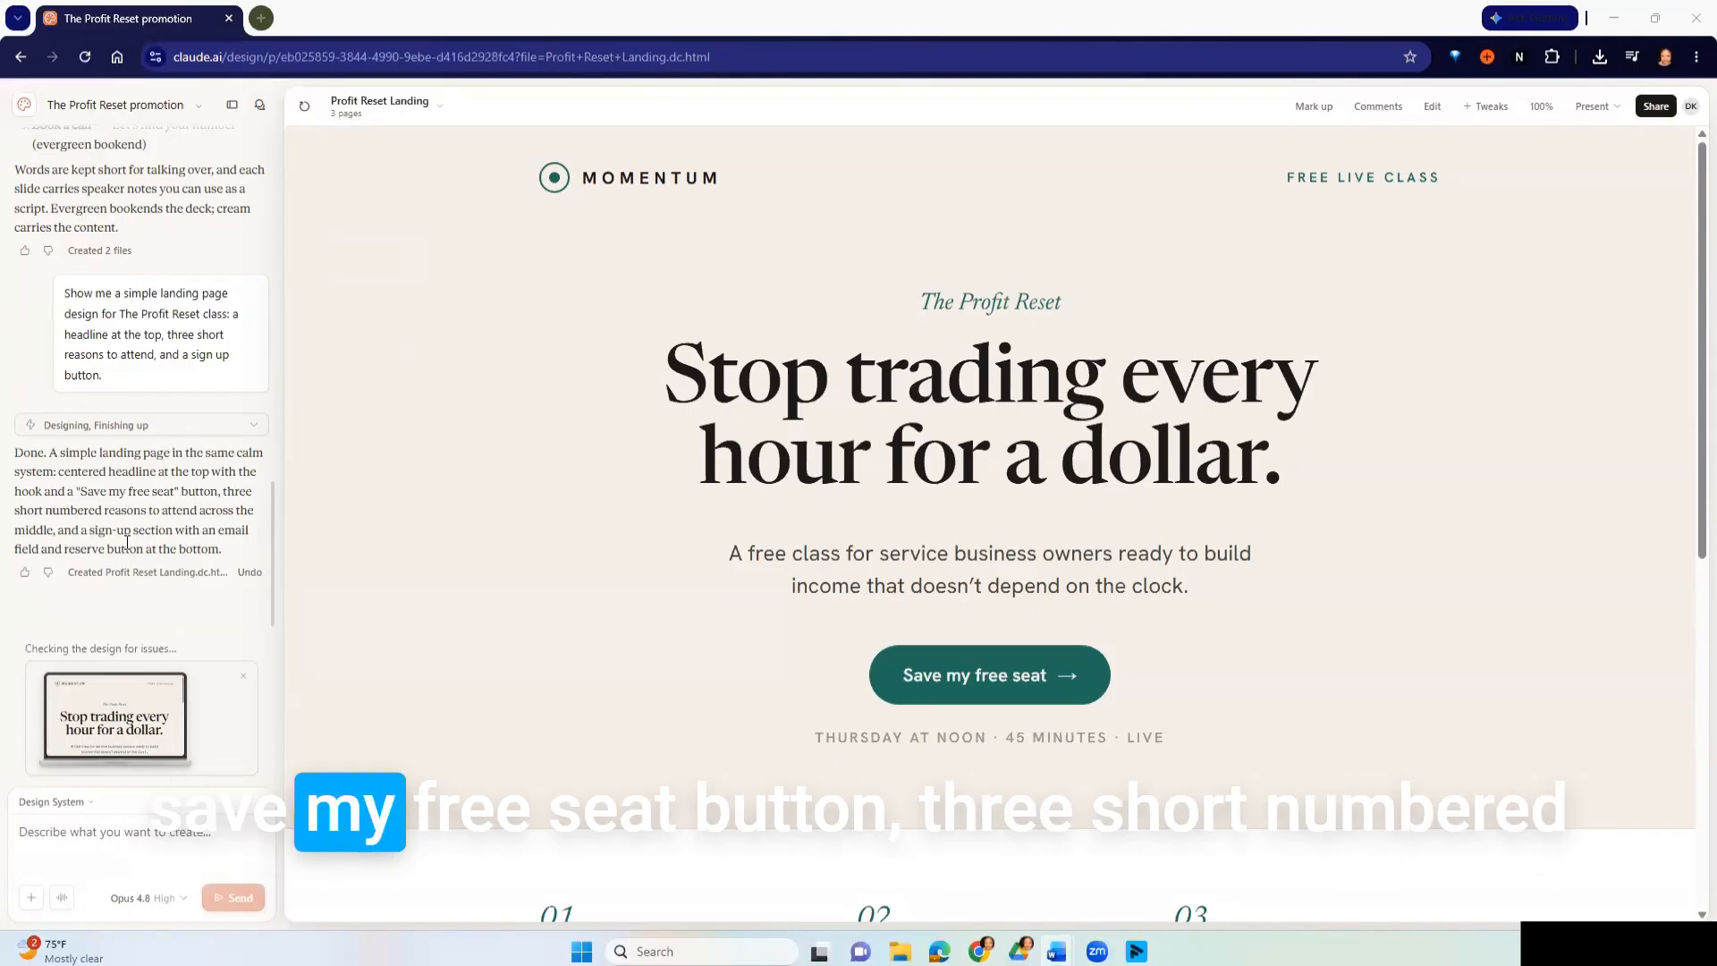
pyautogui.scroll(-3, 459, 529)
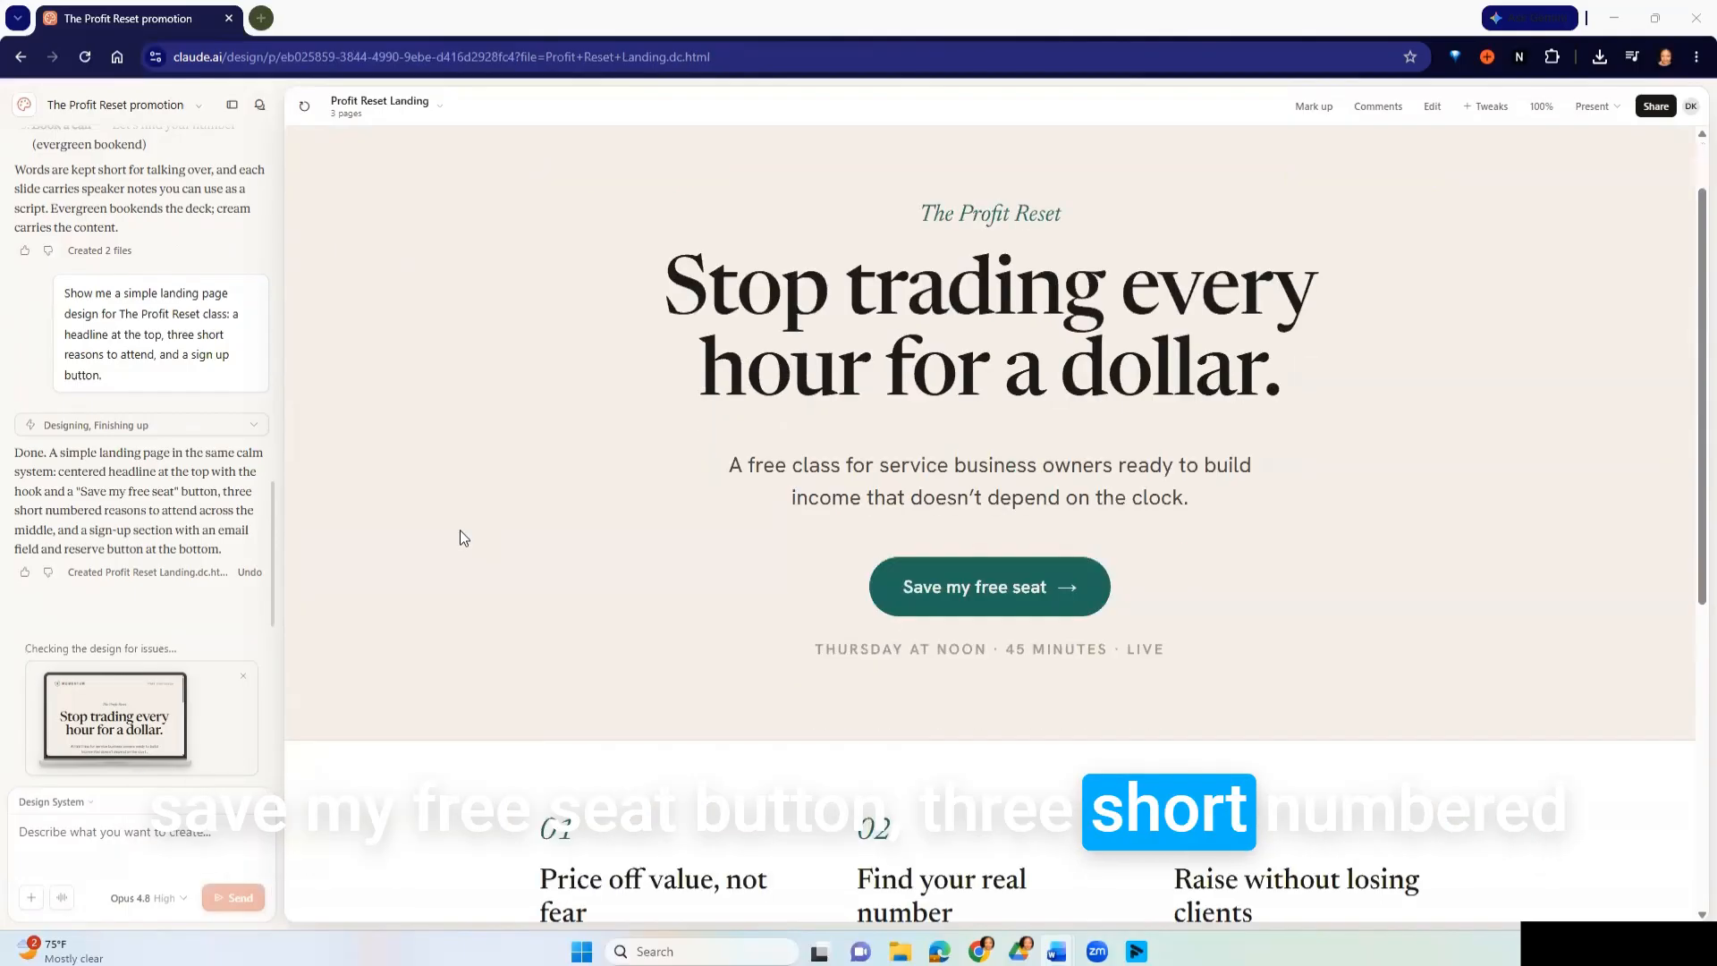
pyautogui.scroll(-2, 460, 531)
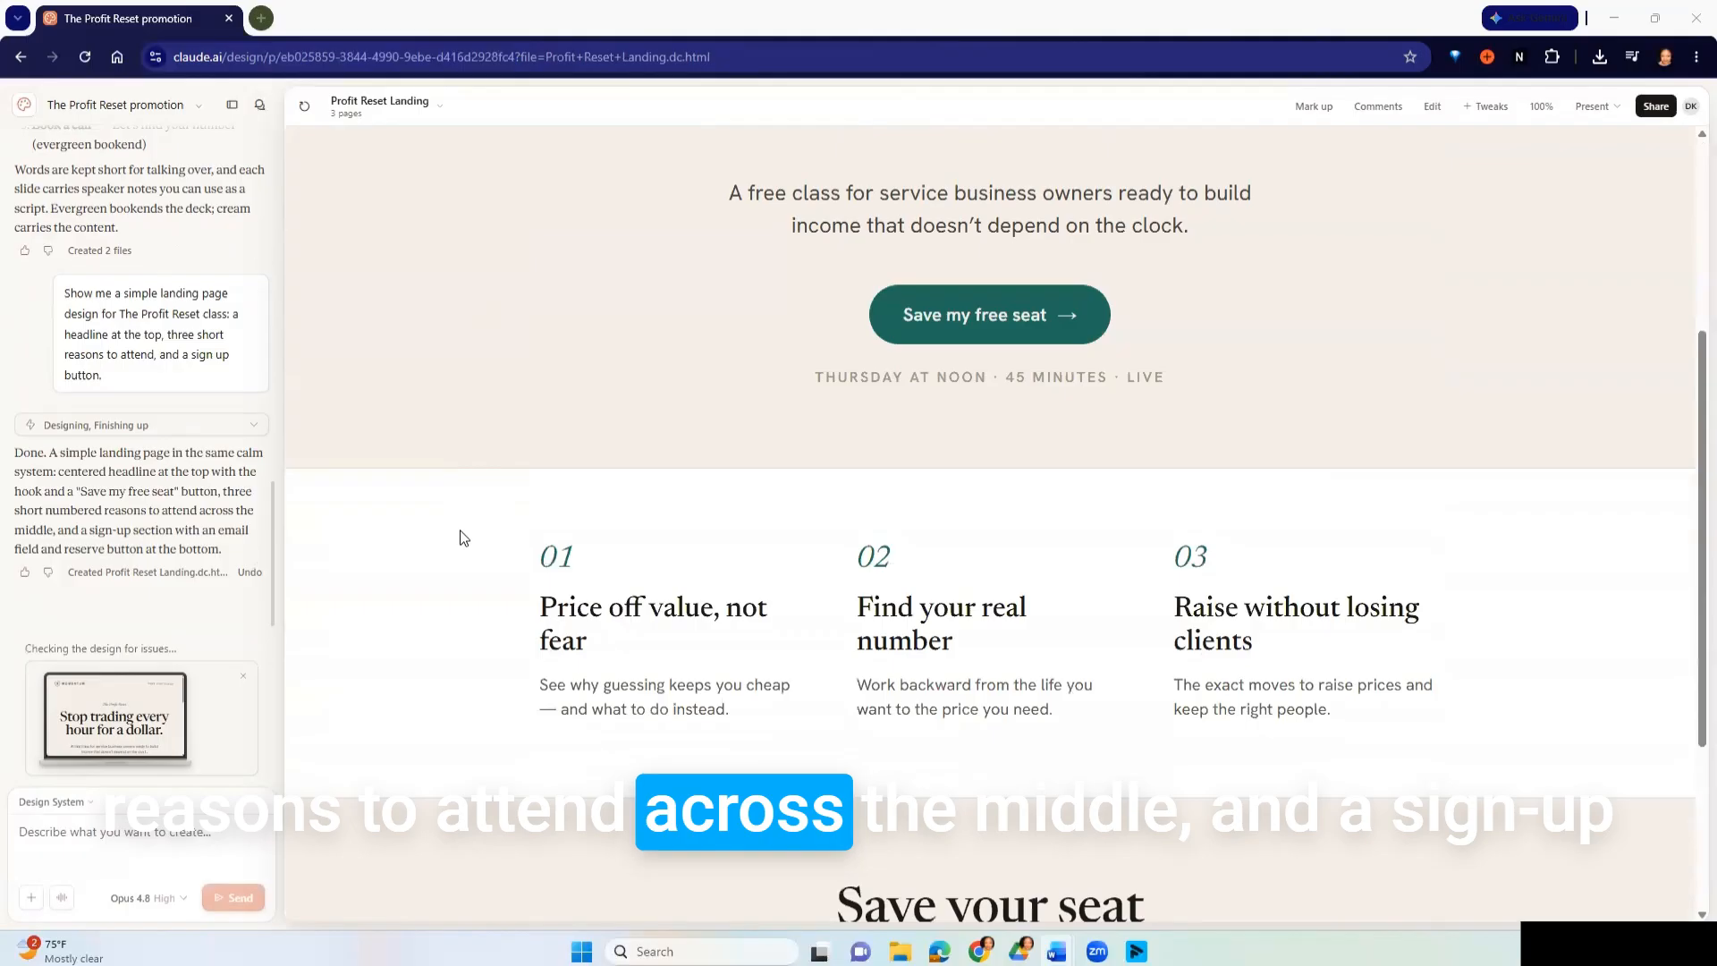
# - Generate a one-page flyer for the 6-week Momentum coaching program: strong headline, three benefit sections, who it is for, book-a-call button, warm professional style, one accent color
pyautogui.scroll(-4, 440, 530)
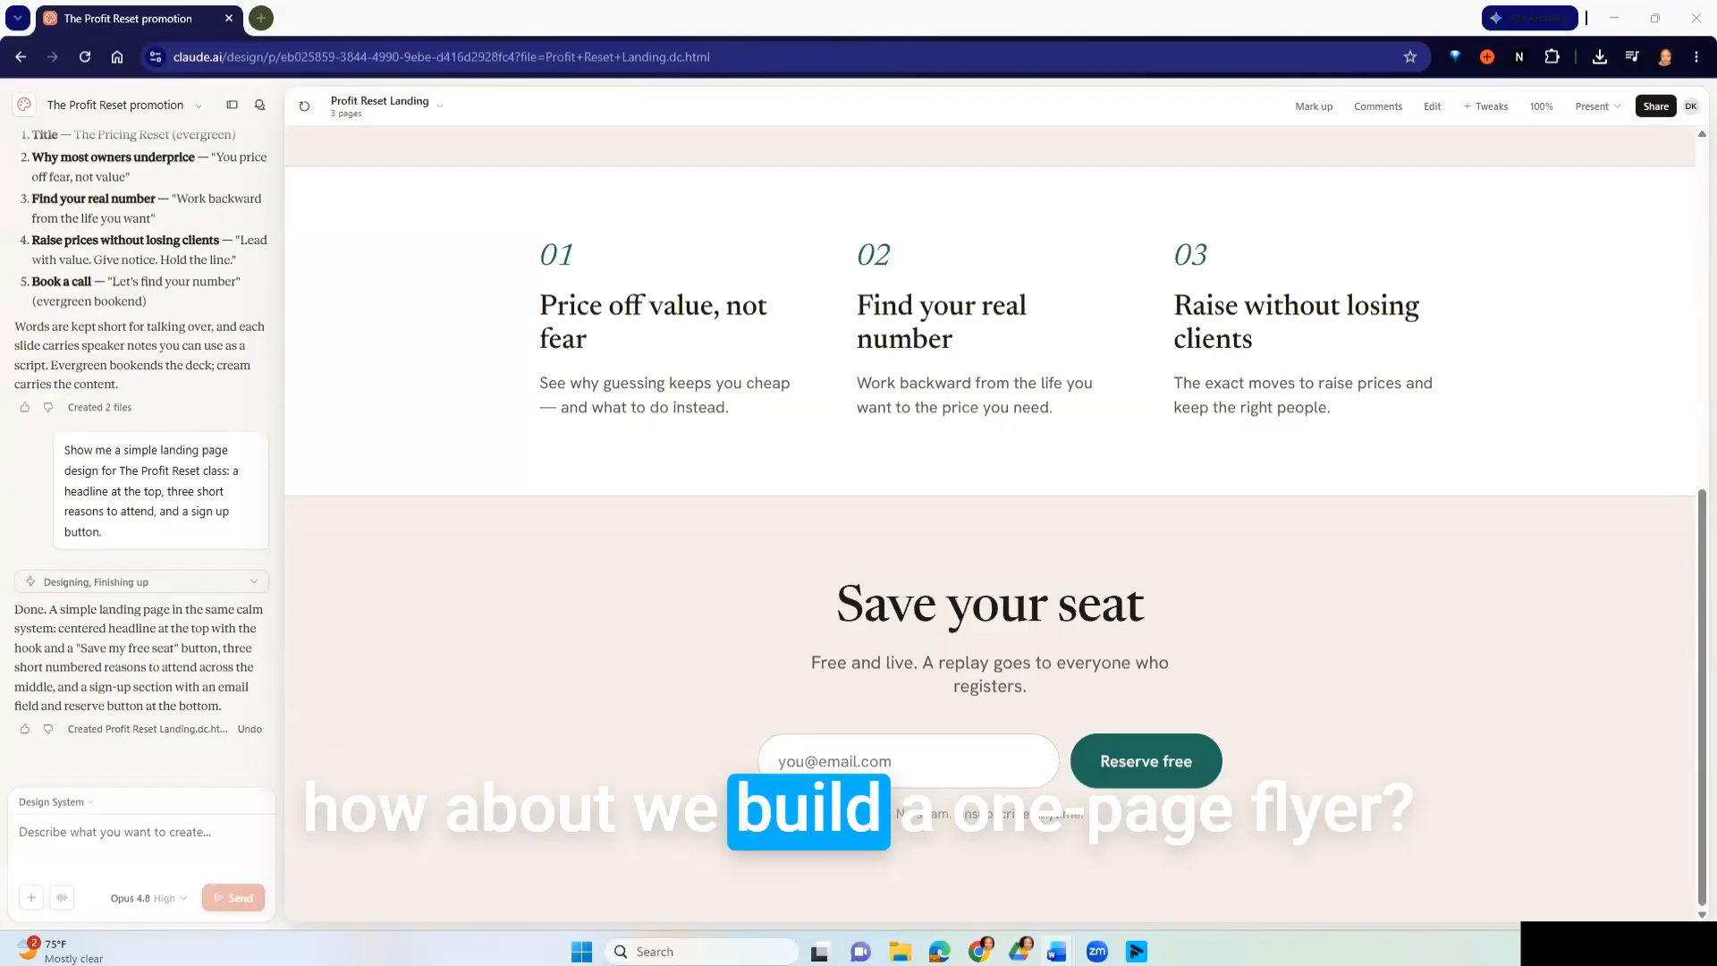
pyautogui.click(33, 805)
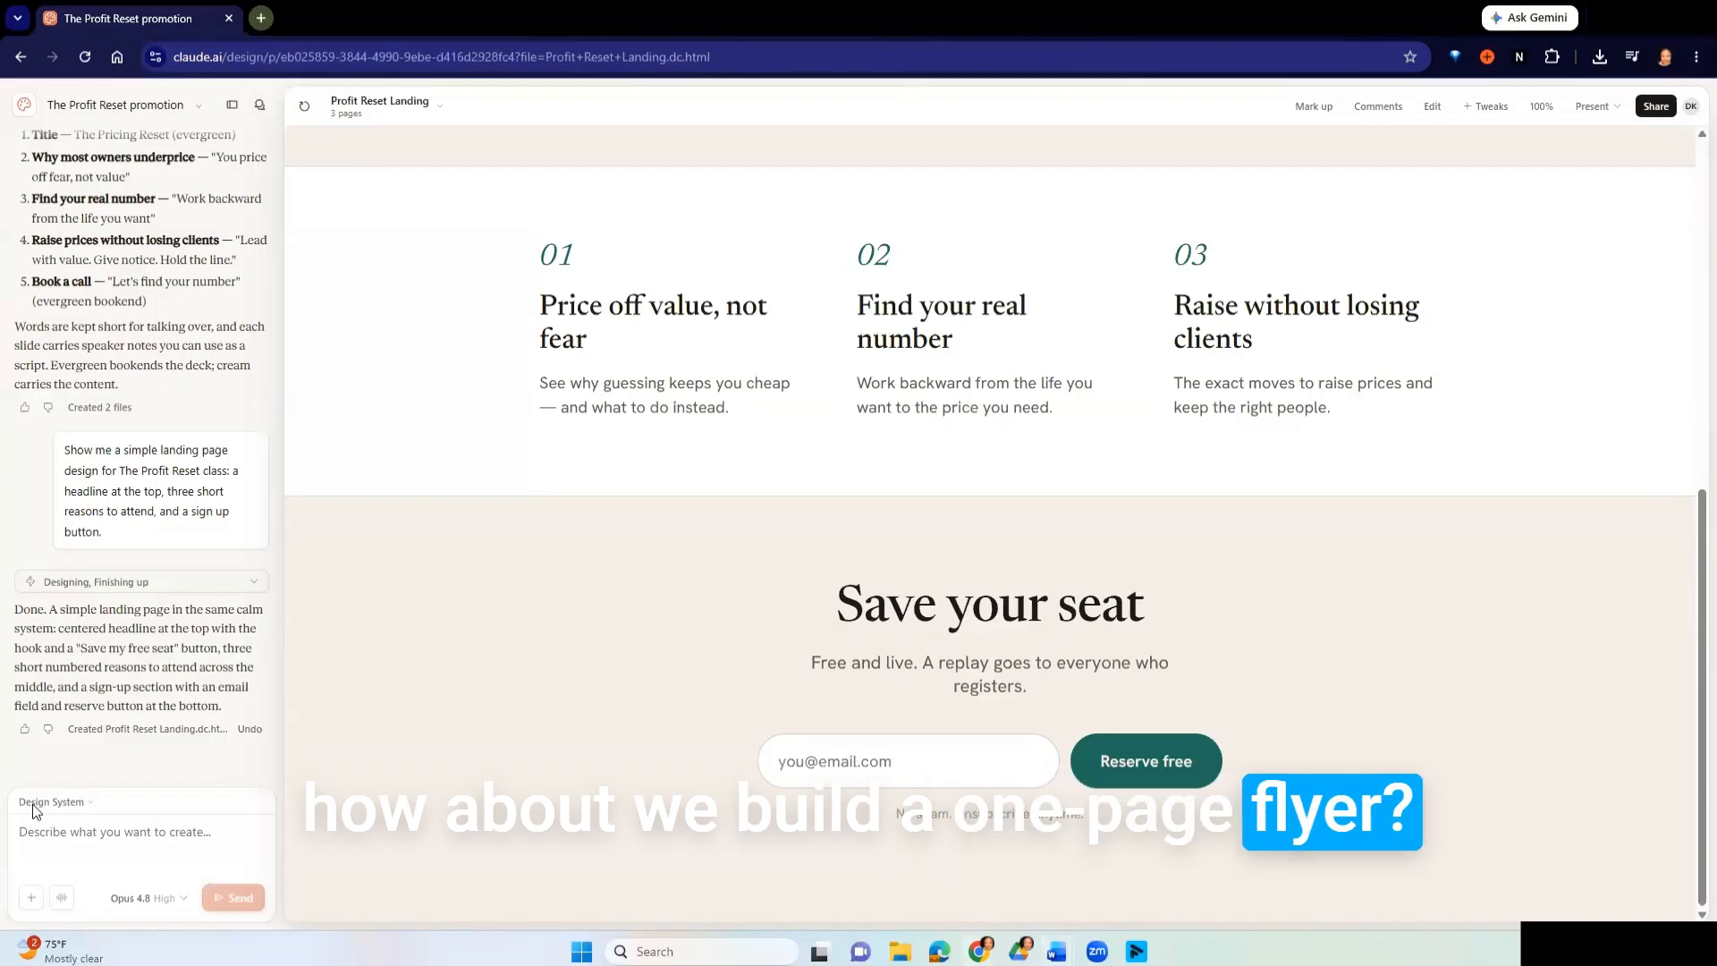
pyautogui.hotkey('ctrl', 'v')
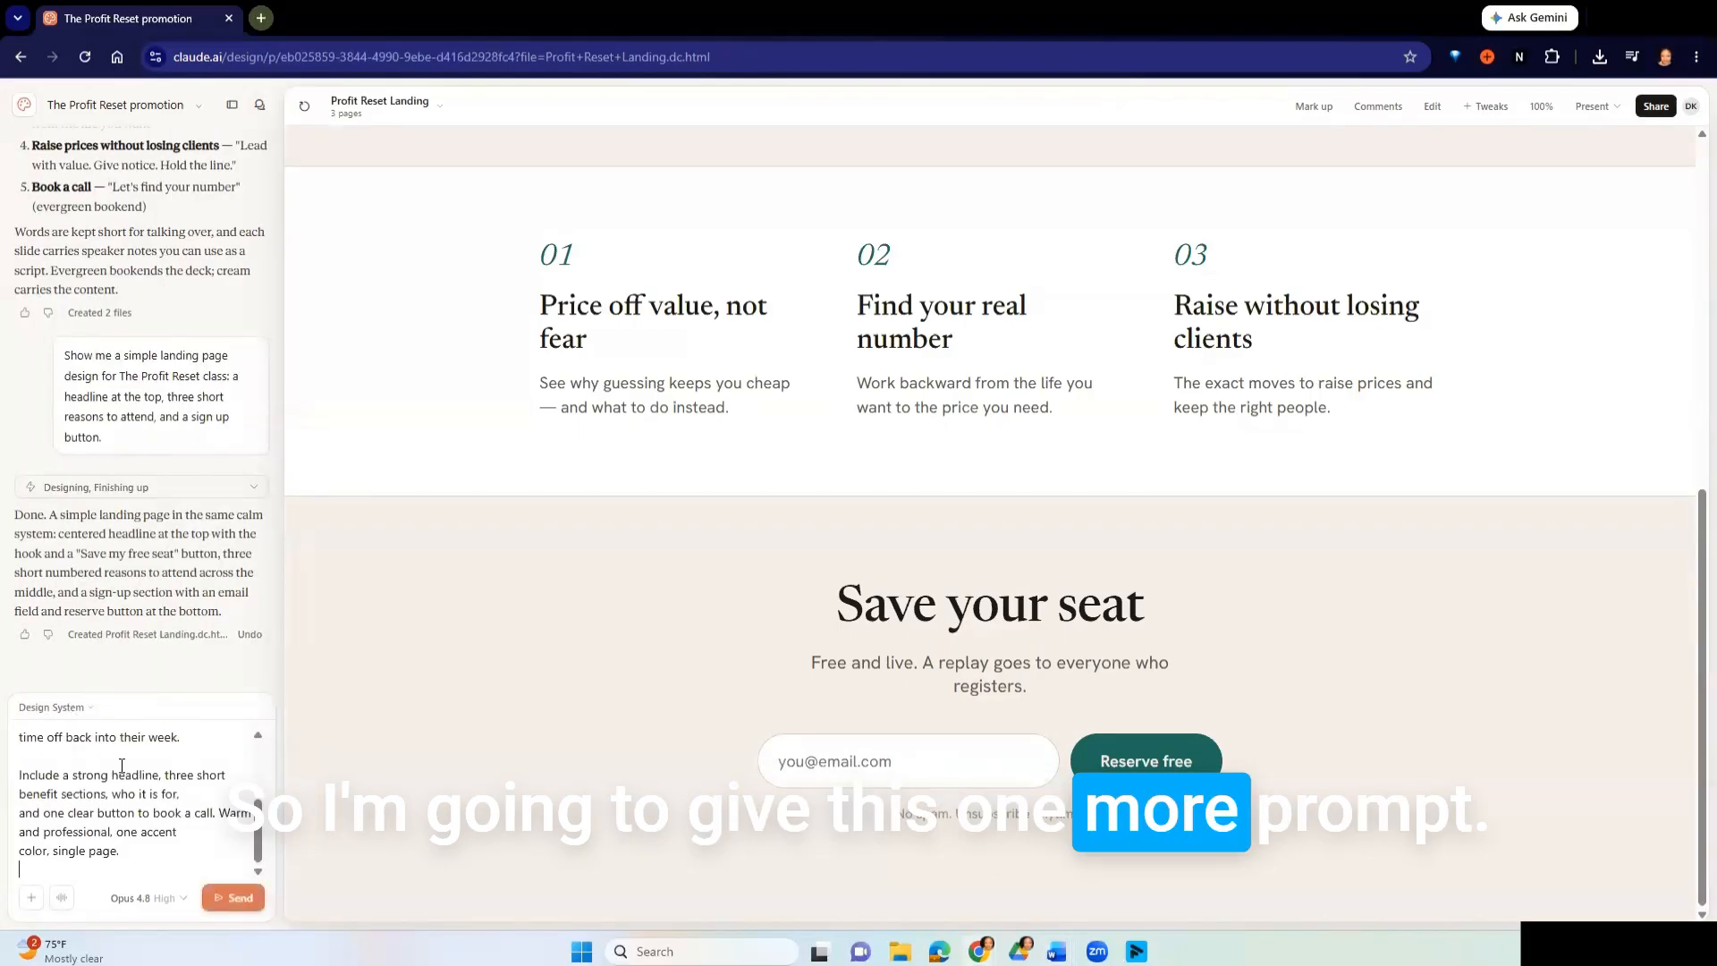
pyautogui.scroll(3, 122, 766)
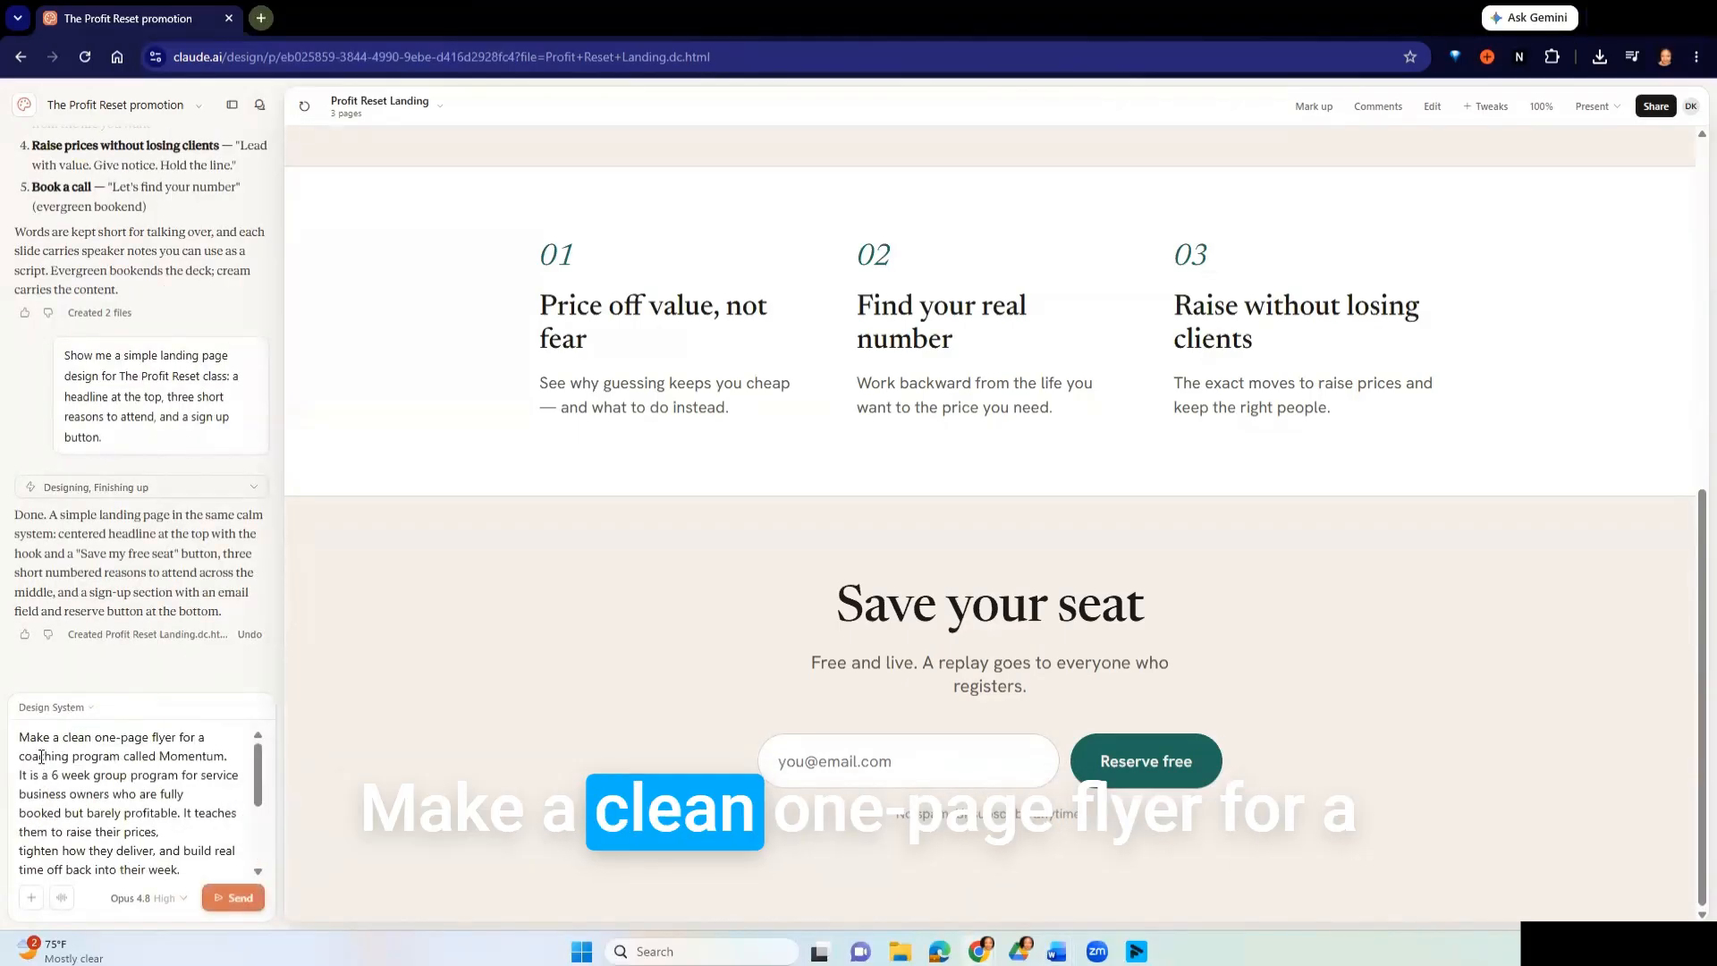
pyautogui.scroll(-1, 123, 798)
pyautogui.scroll(1, 124, 794)
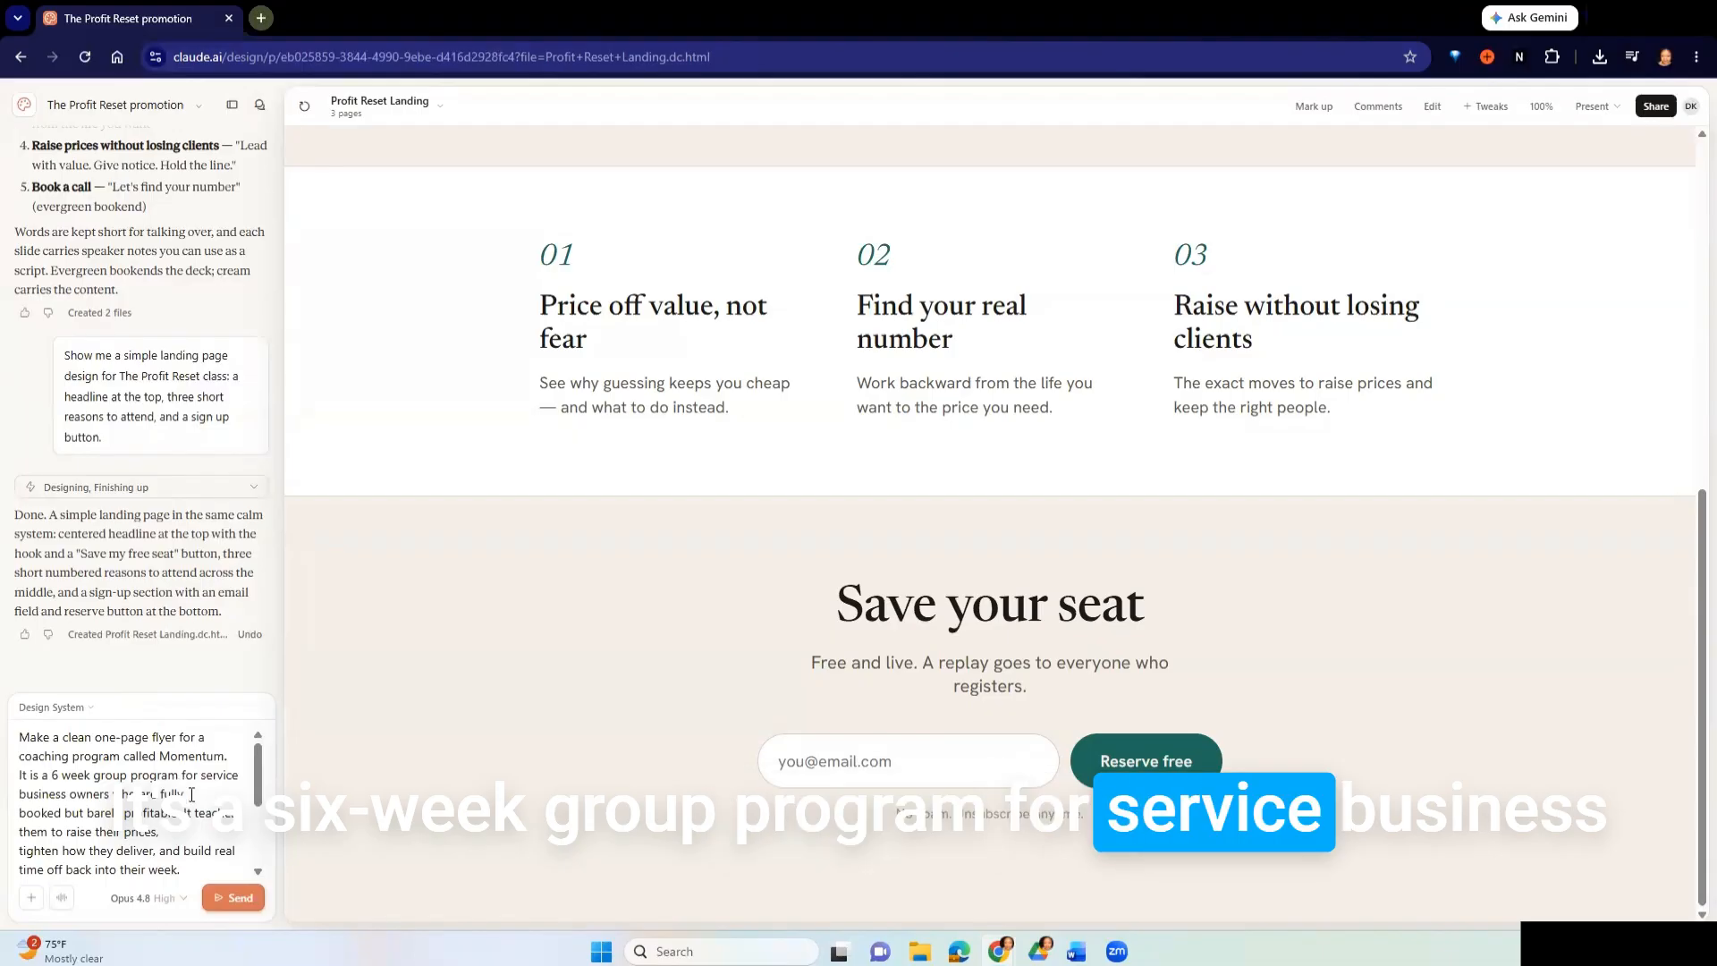
pyautogui.scroll(-1, 197, 802)
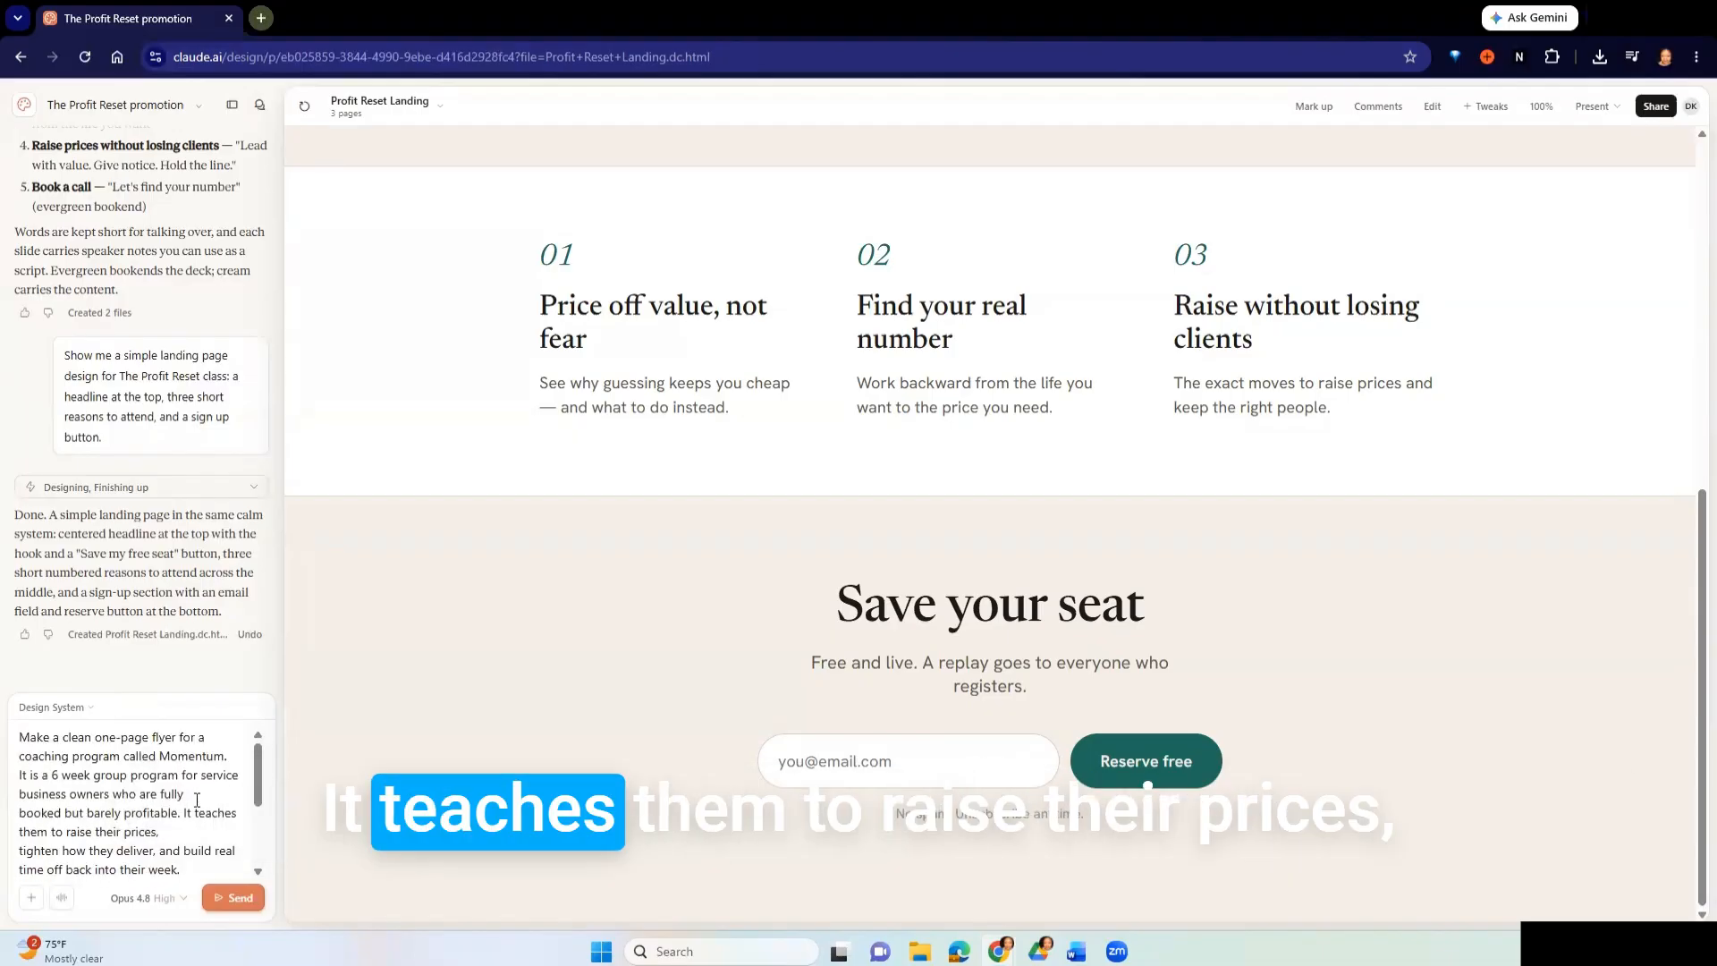
pyautogui.scroll(-1, 197, 802)
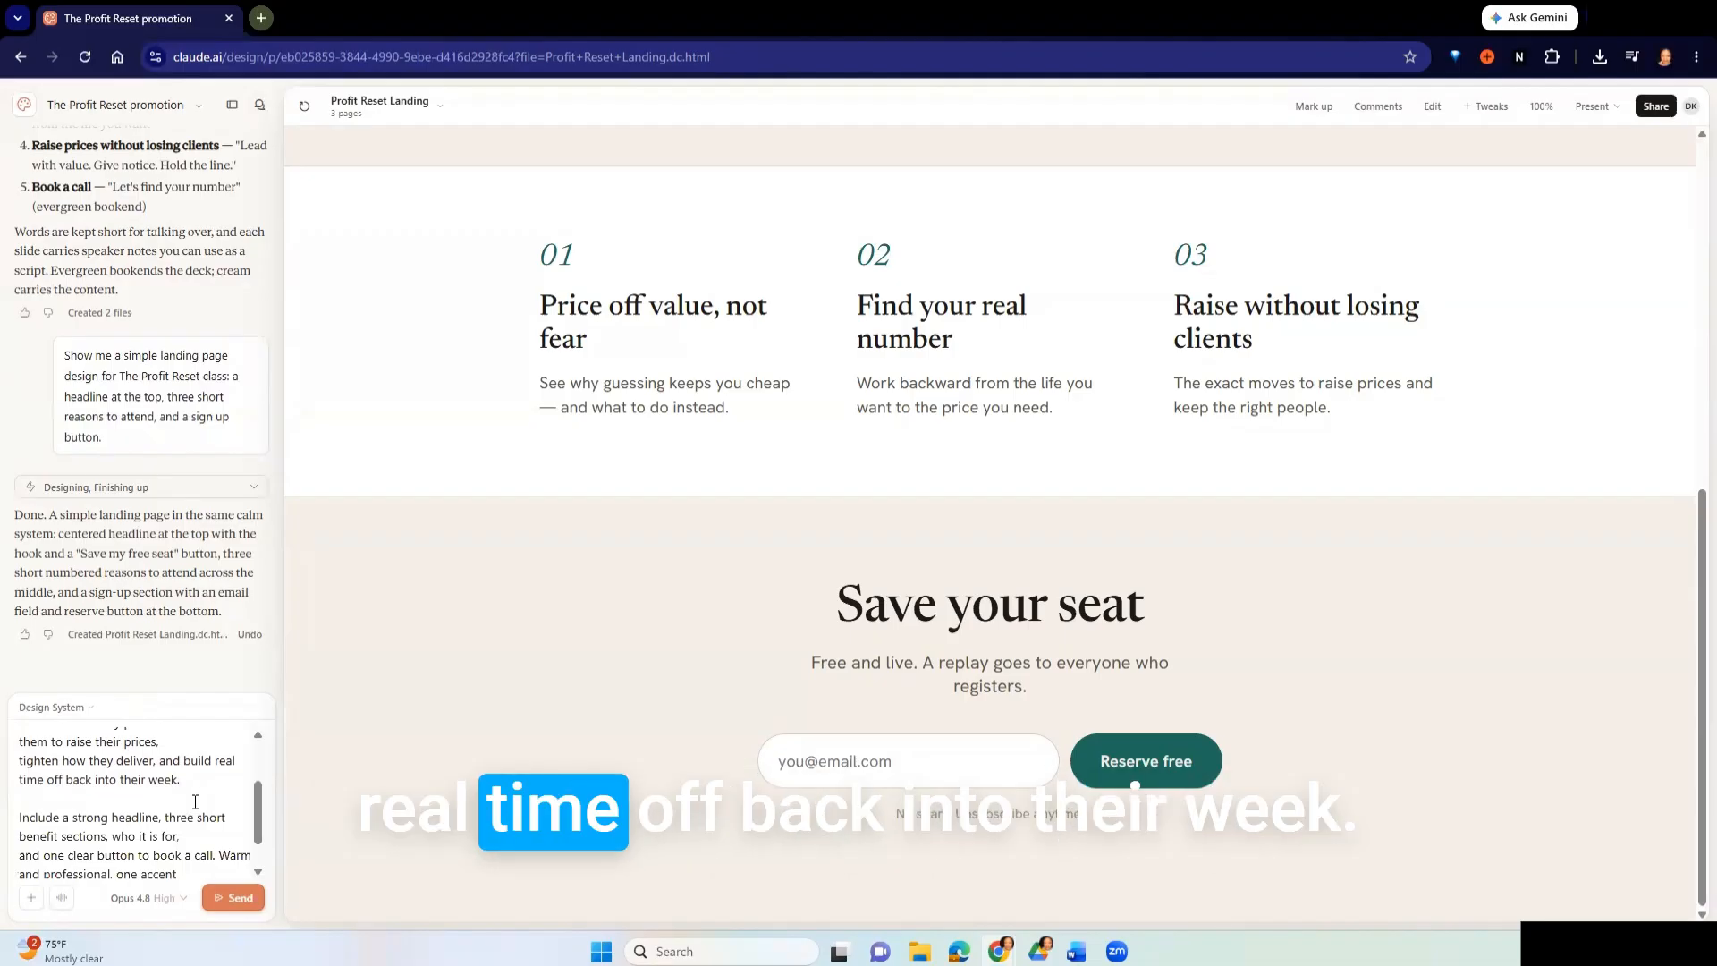
pyautogui.scroll(-1, 195, 802)
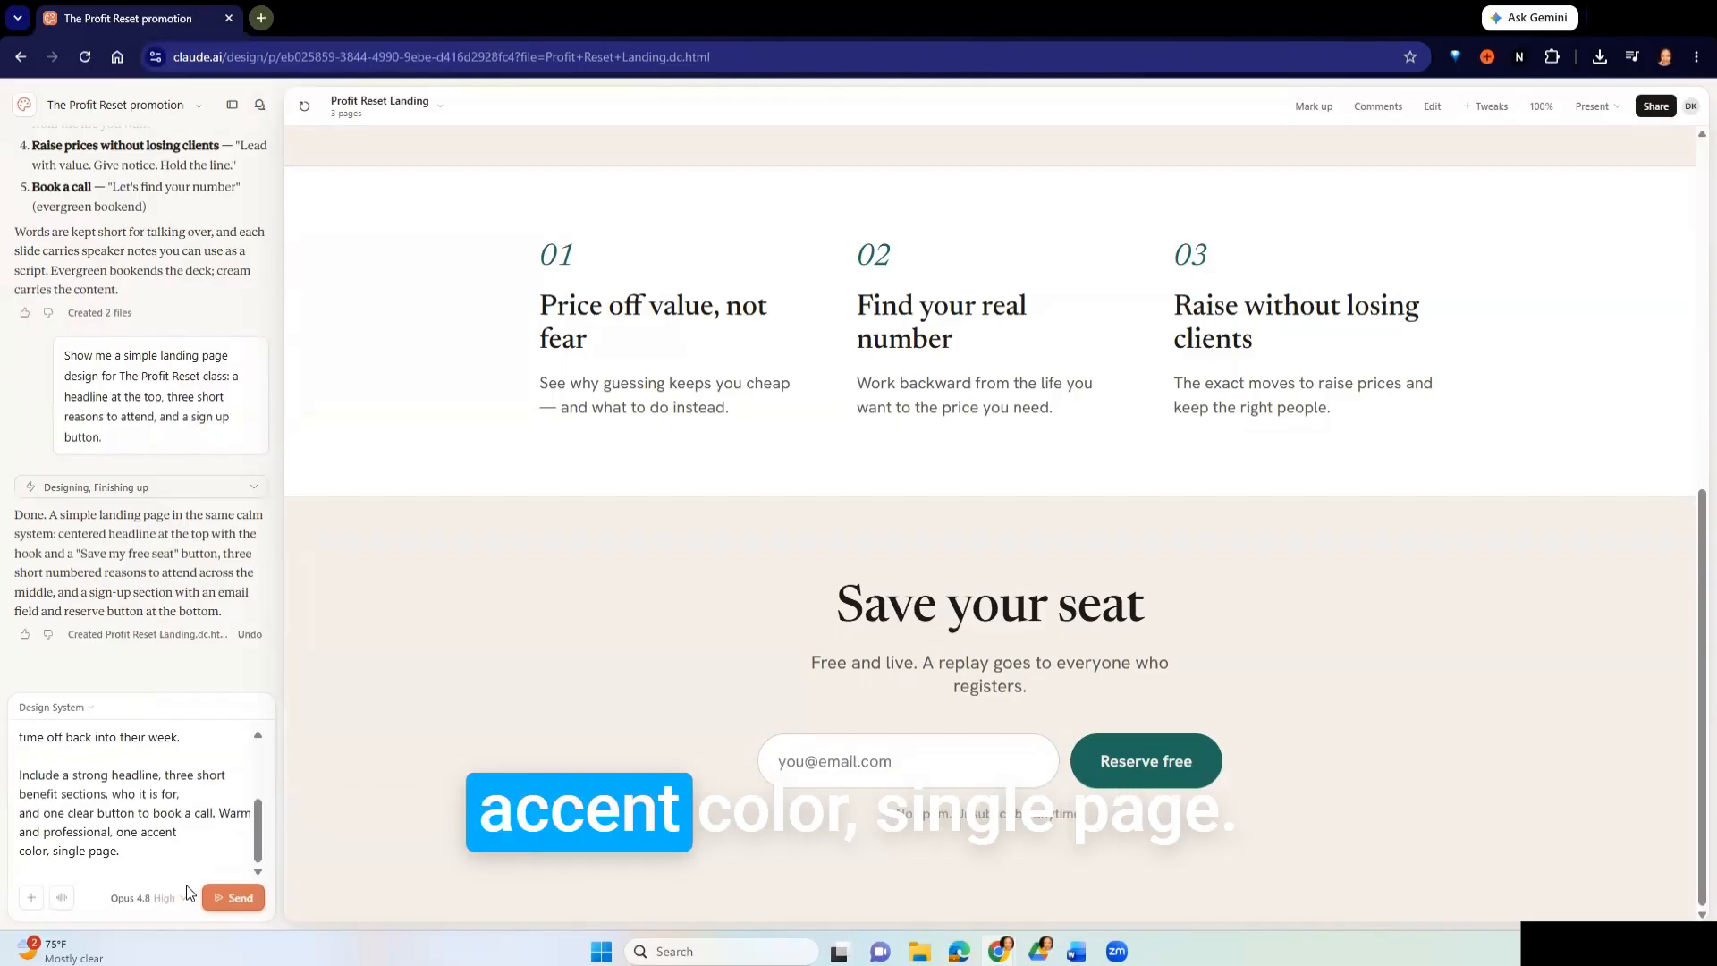
pyautogui.click(227, 895)
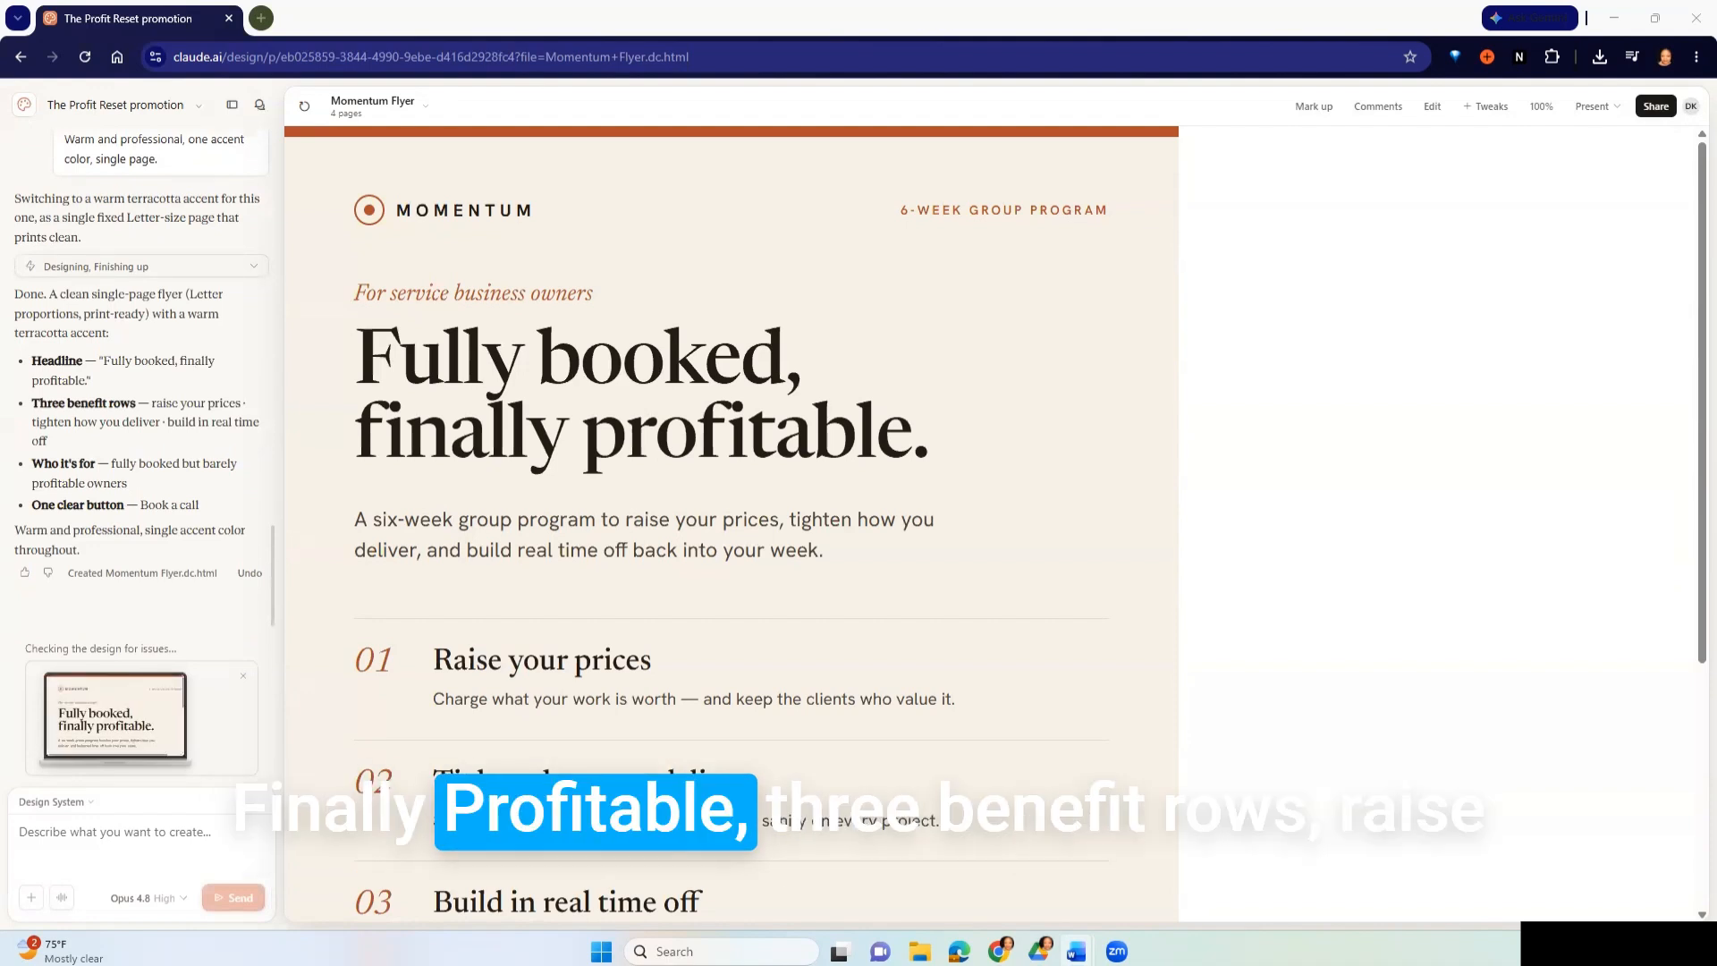
pyautogui.scroll(-4, 578, 608)
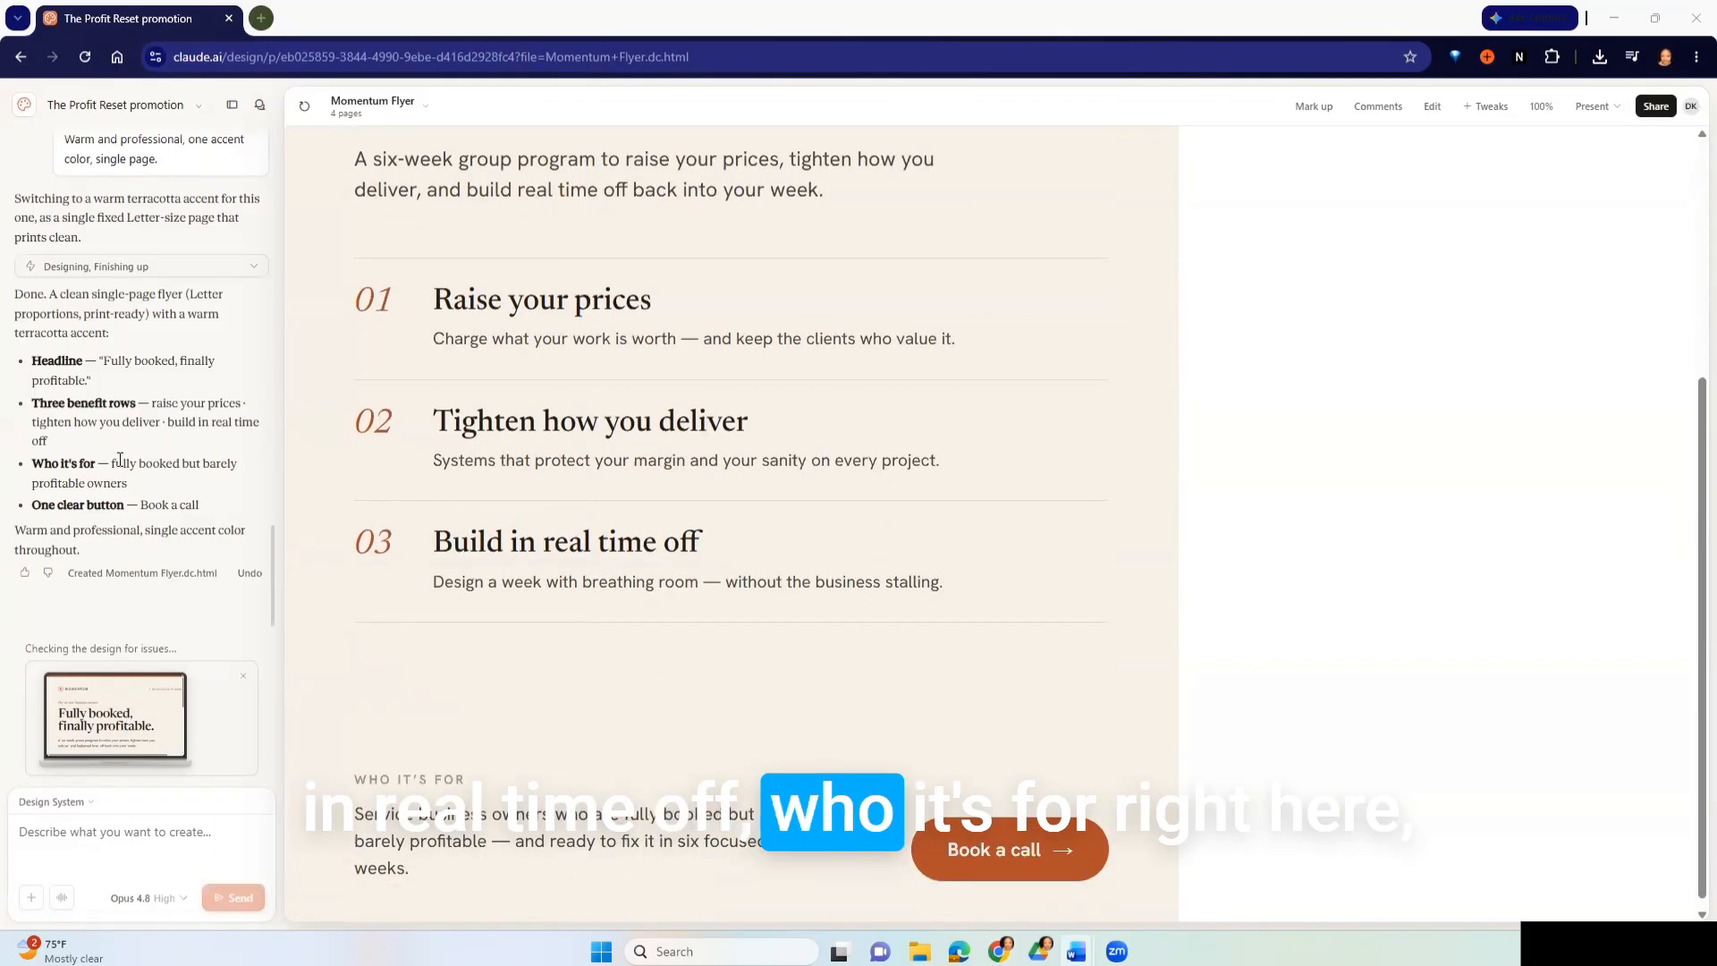
pyautogui.scroll(-1, 506, 605)
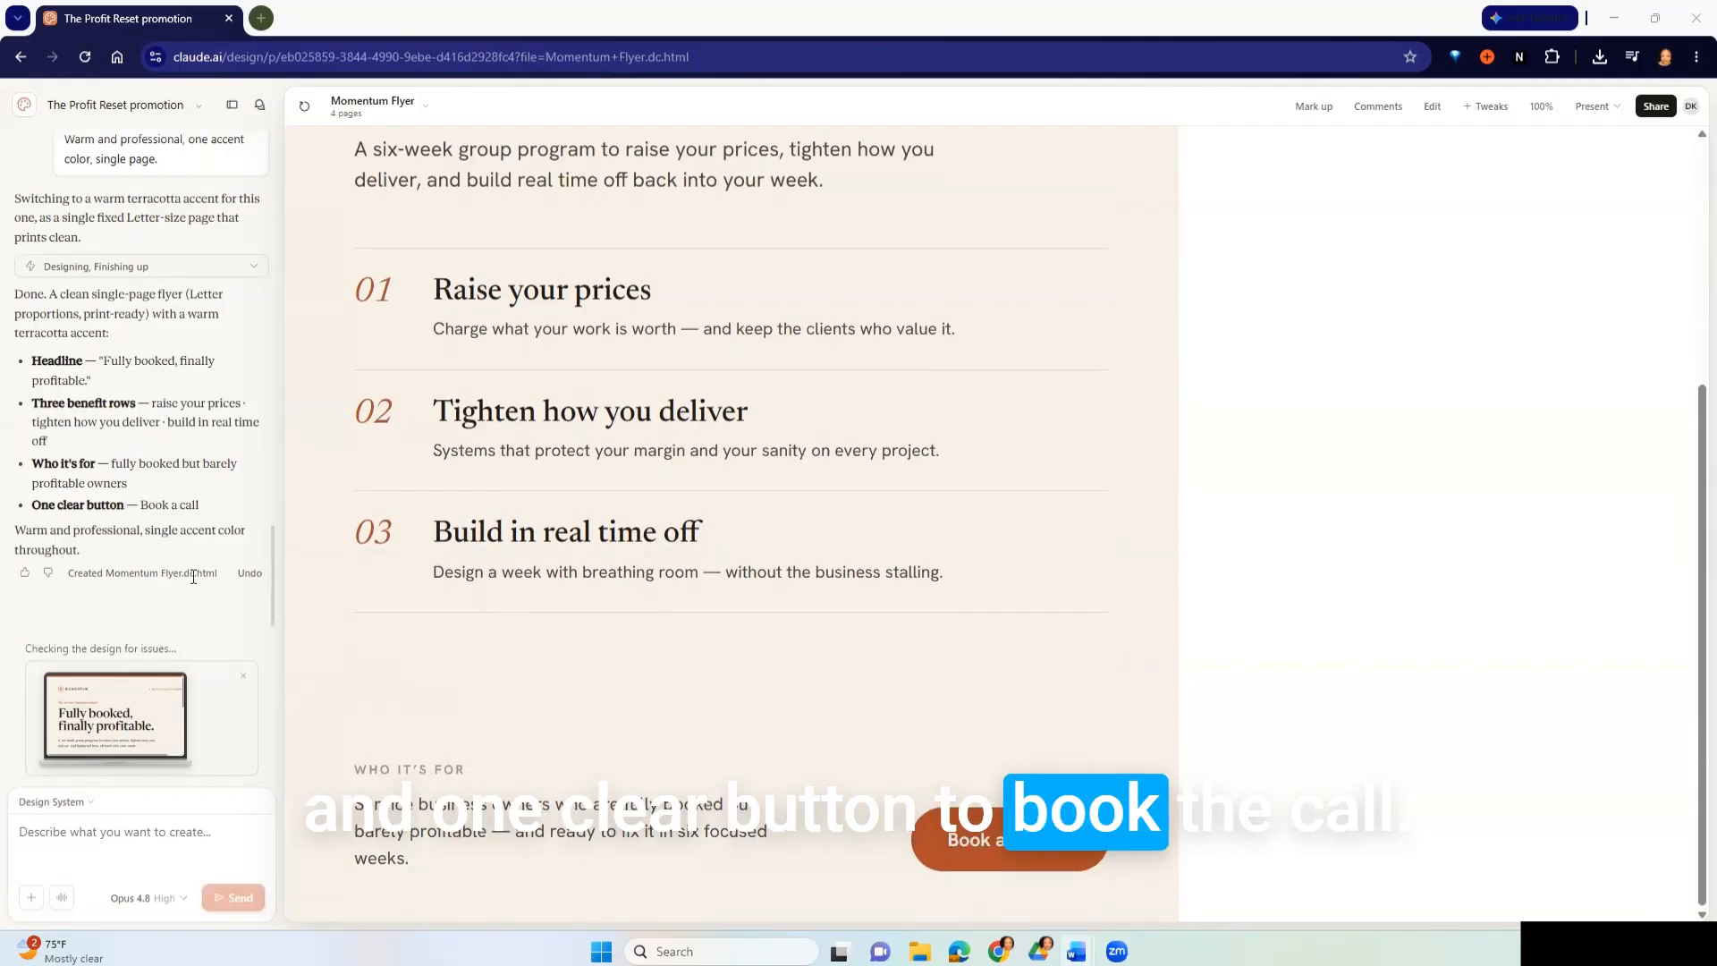
# - Have the Momentum flyer's headline made bigger and bolder and its accent color changed to a deep teal, and review the page
pyautogui.click(67, 815)
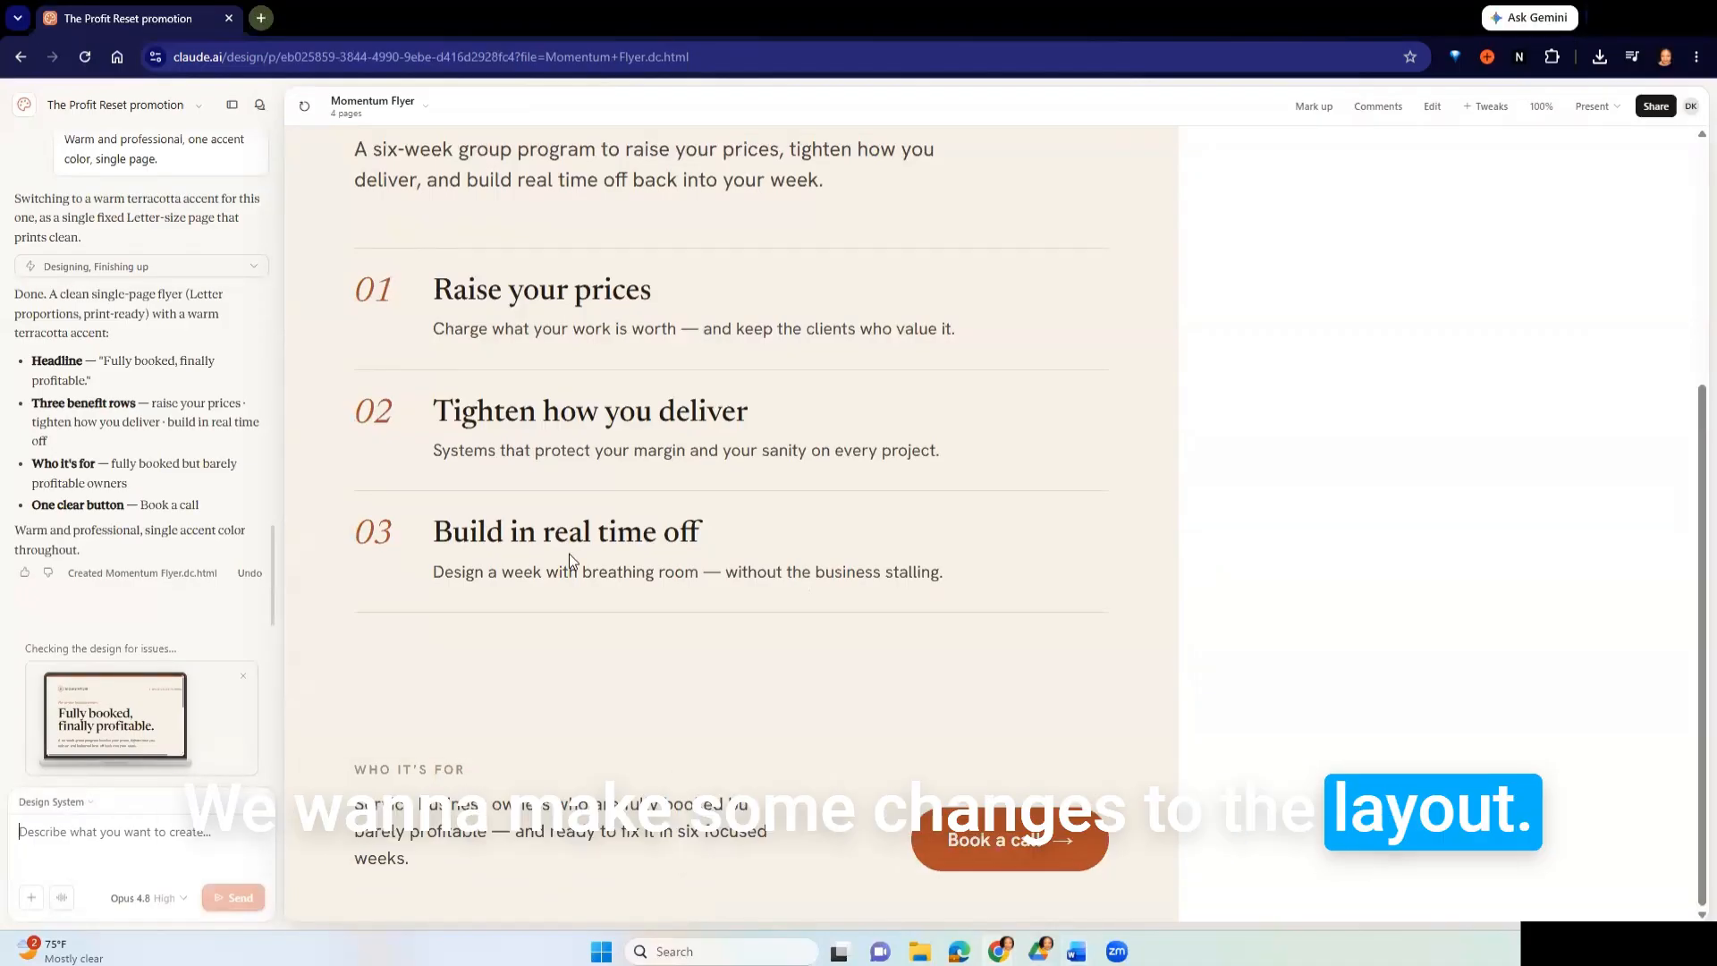
pyautogui.scroll(5, 569, 554)
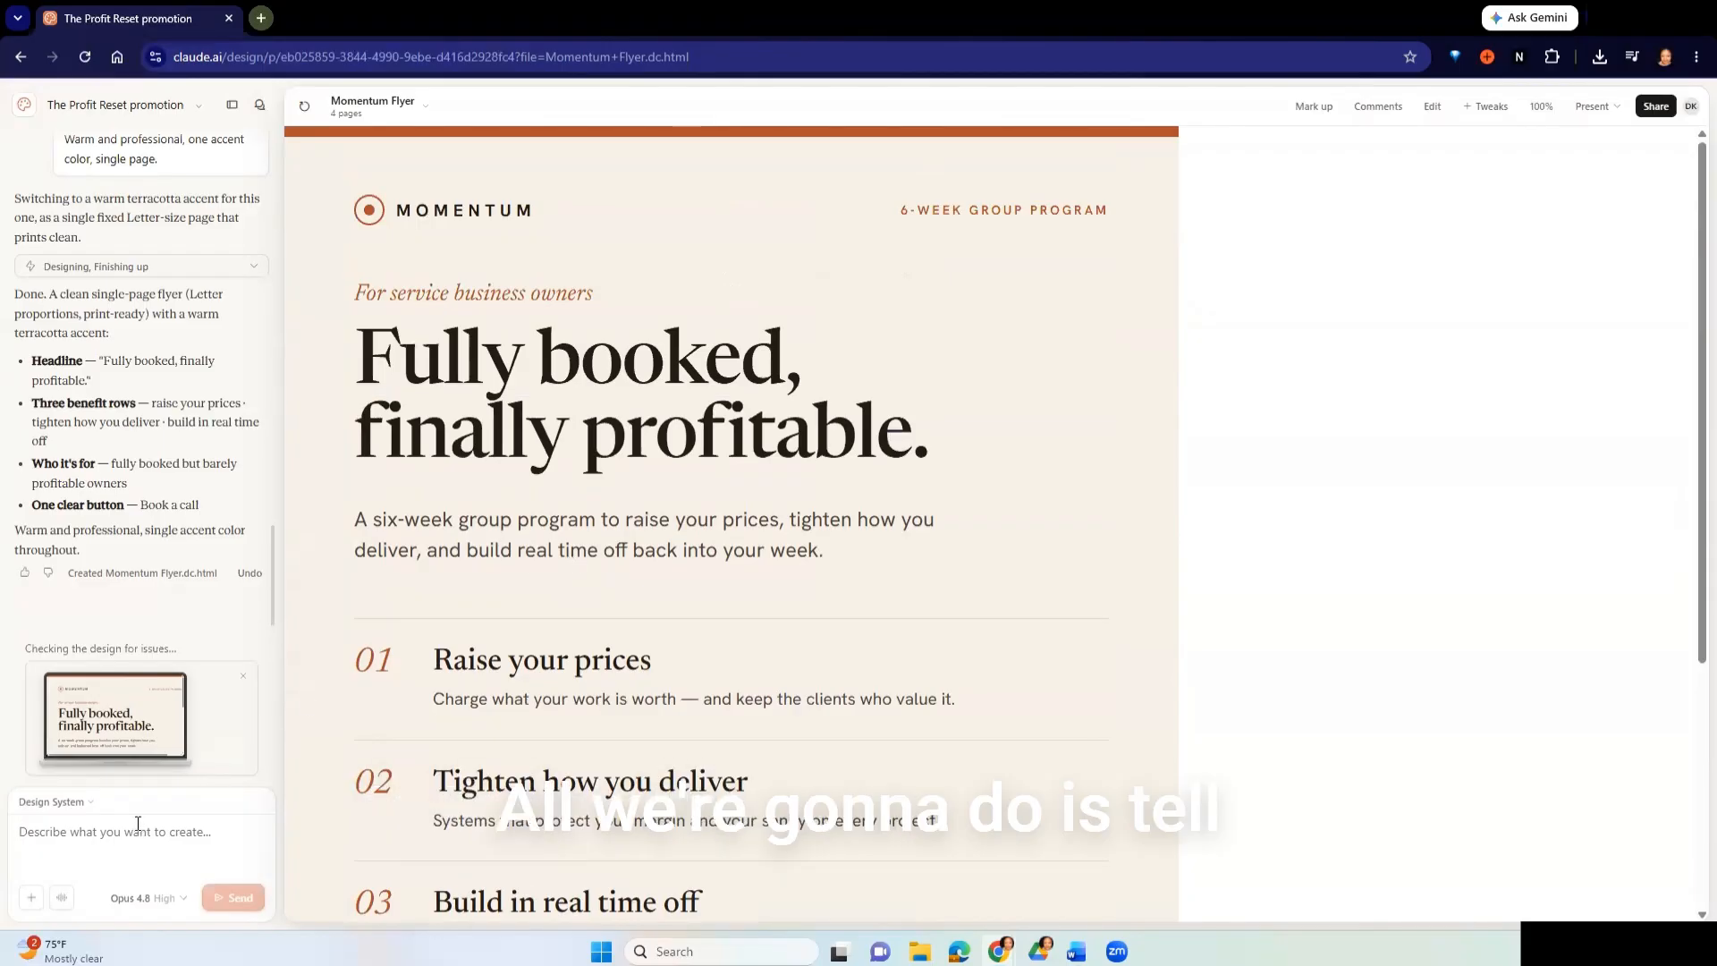
pyautogui.write('Make the headline bigger and bolder, and change the accent color to a deep teal.')
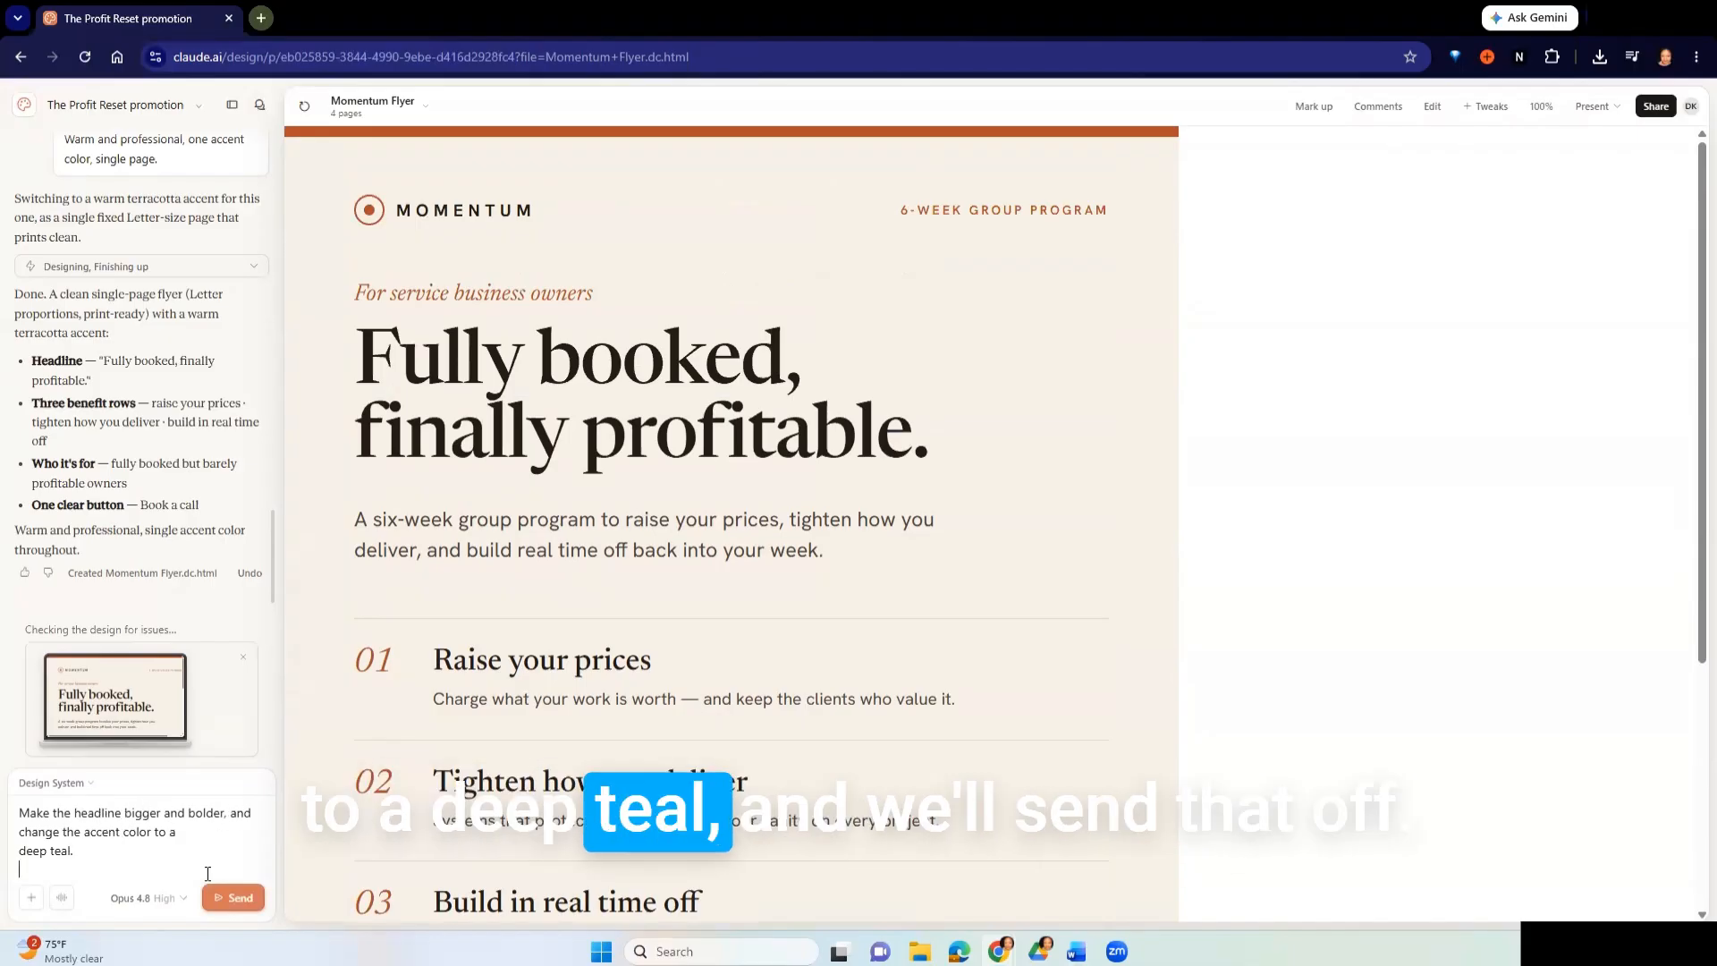
pyautogui.click(230, 905)
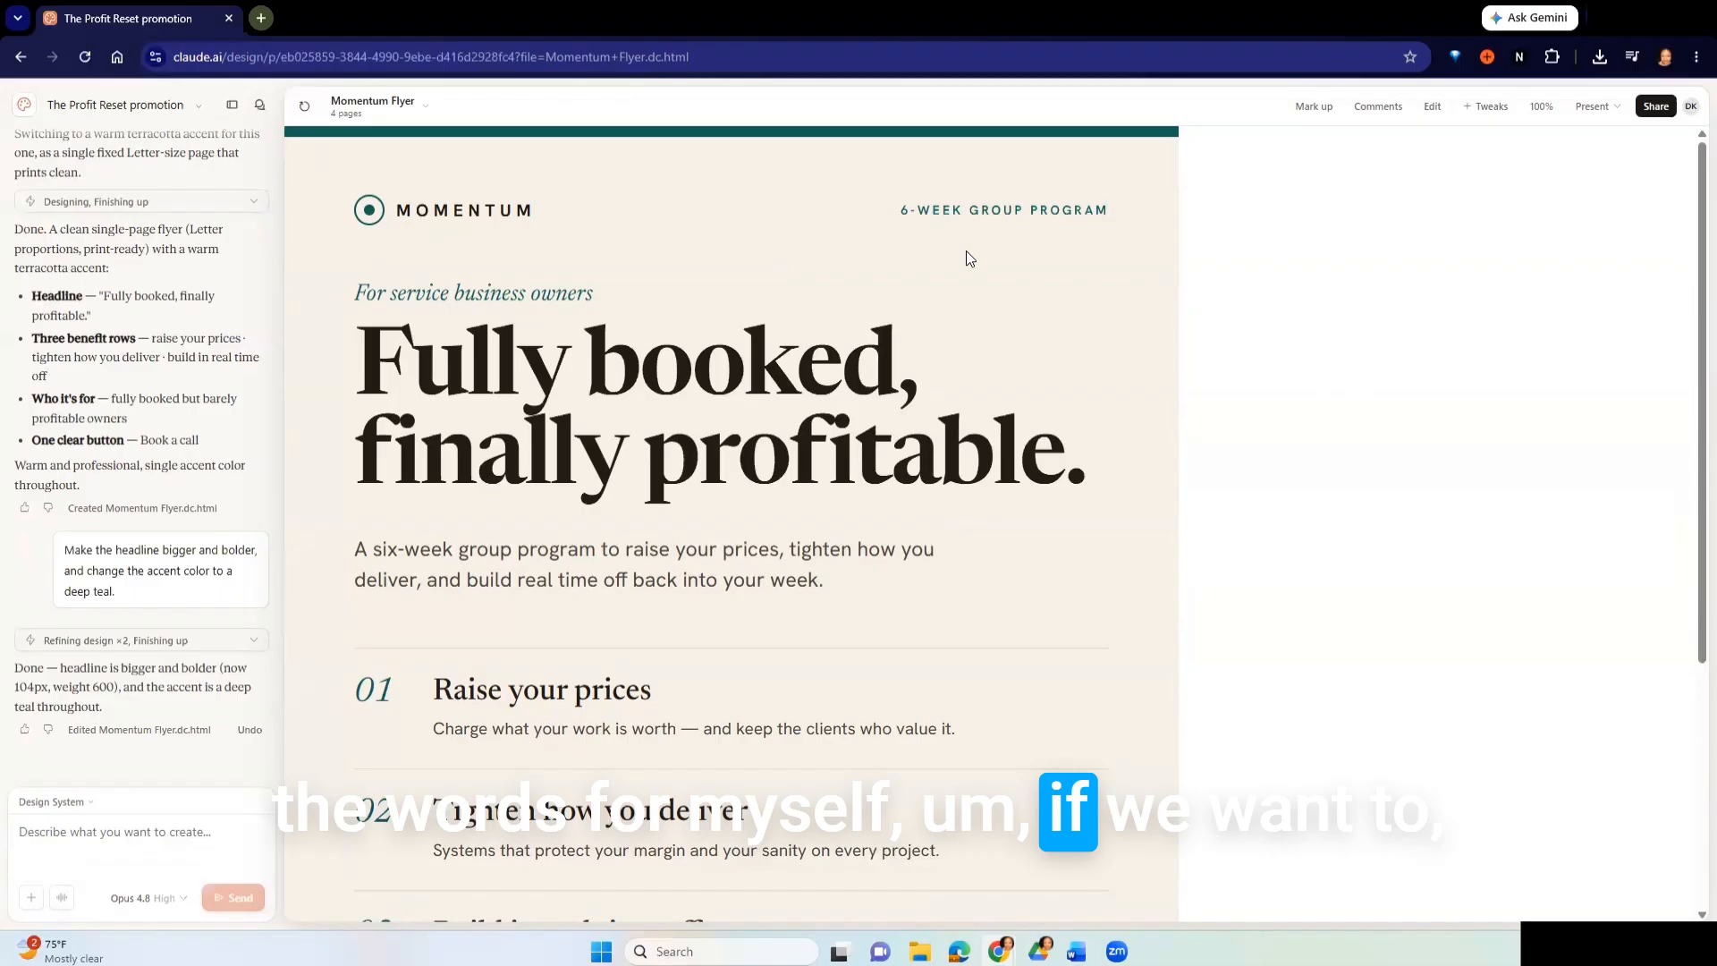
pyautogui.scroll(-4, 496, 594)
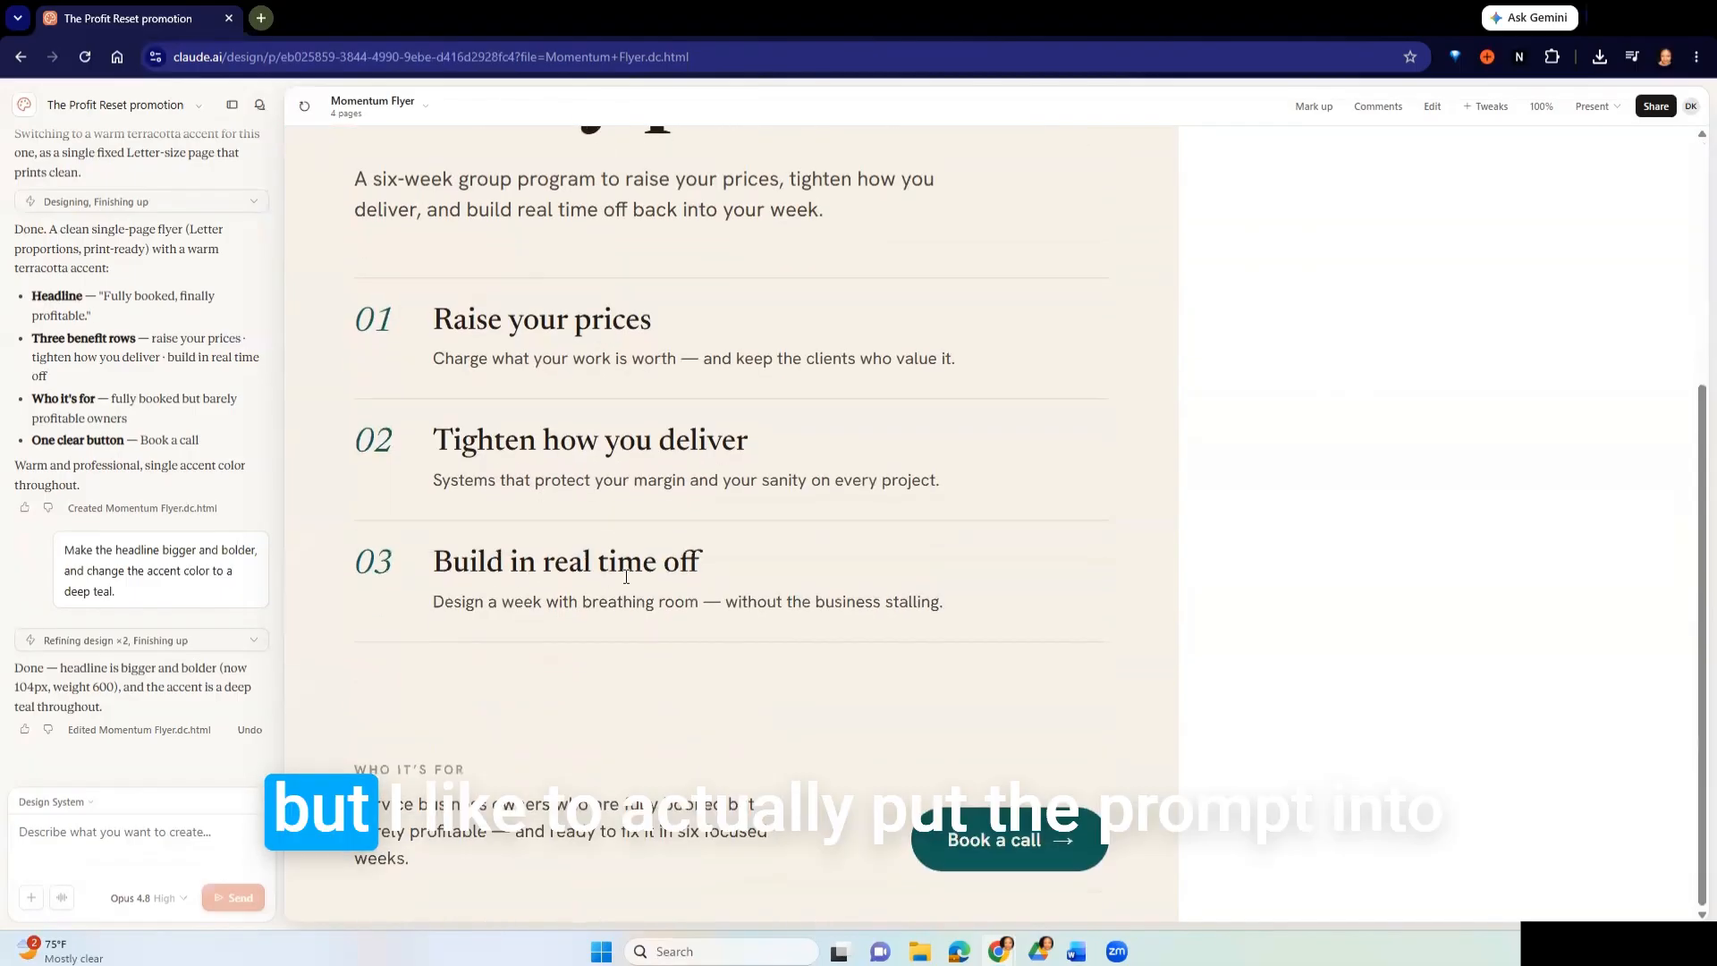
pyautogui.scroll(4, 387, 666)
pyautogui.click(56, 814)
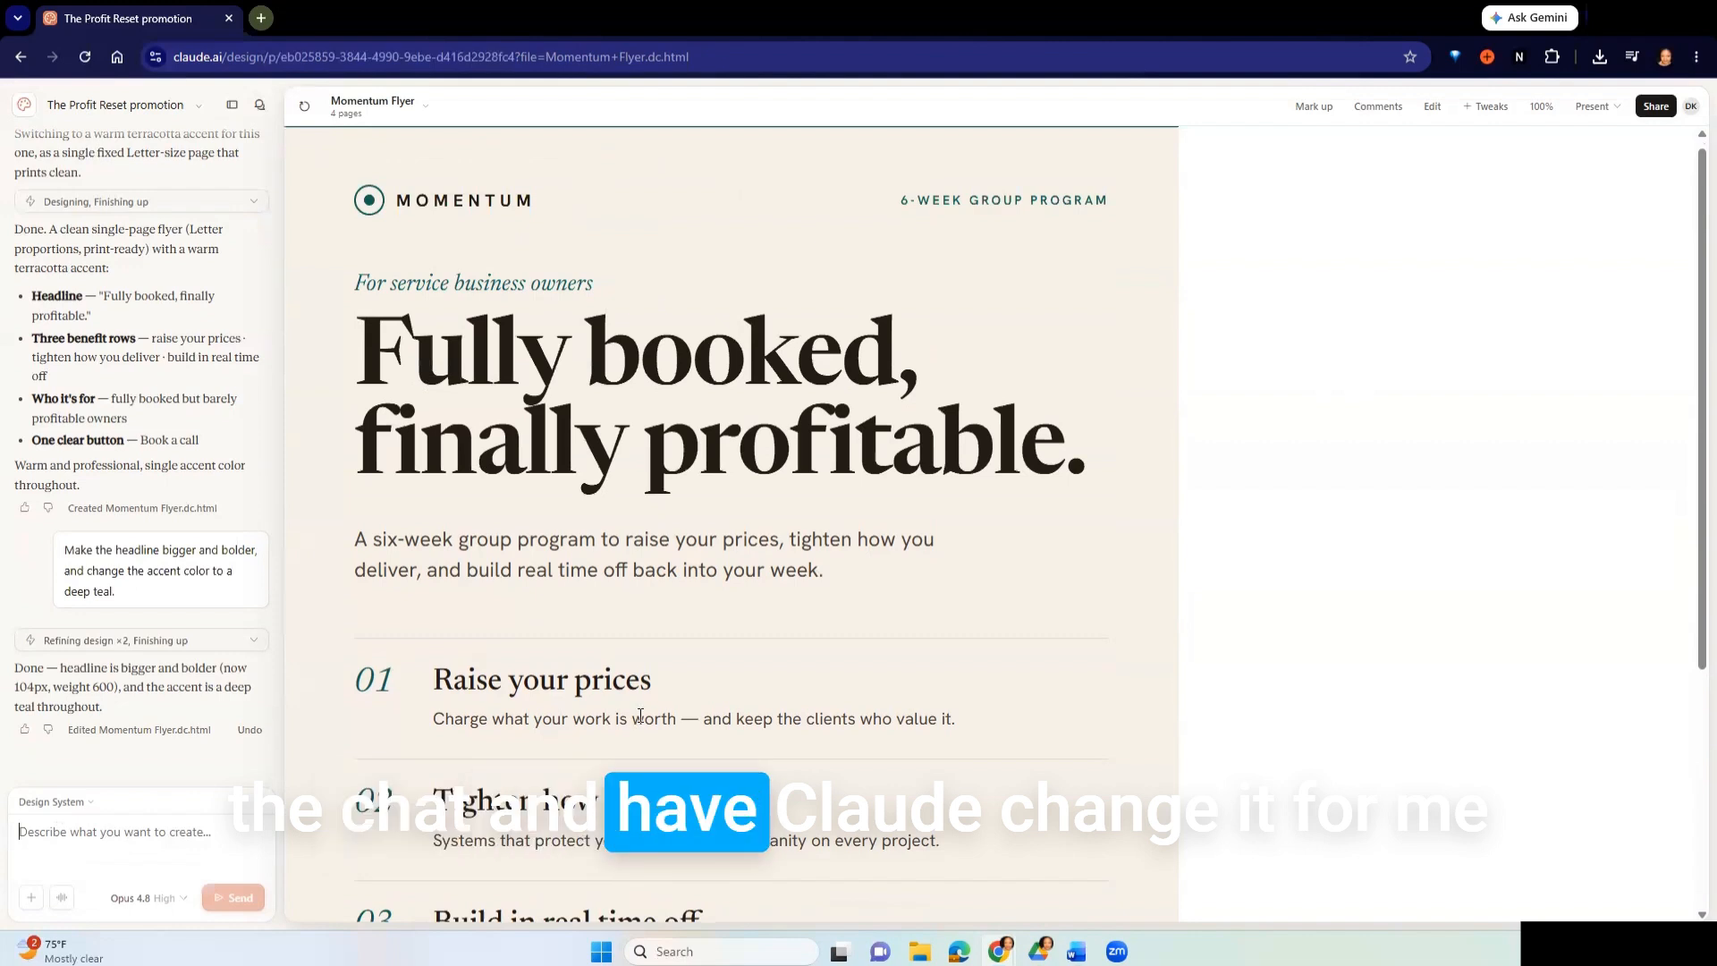
pyautogui.scroll(-4, 641, 715)
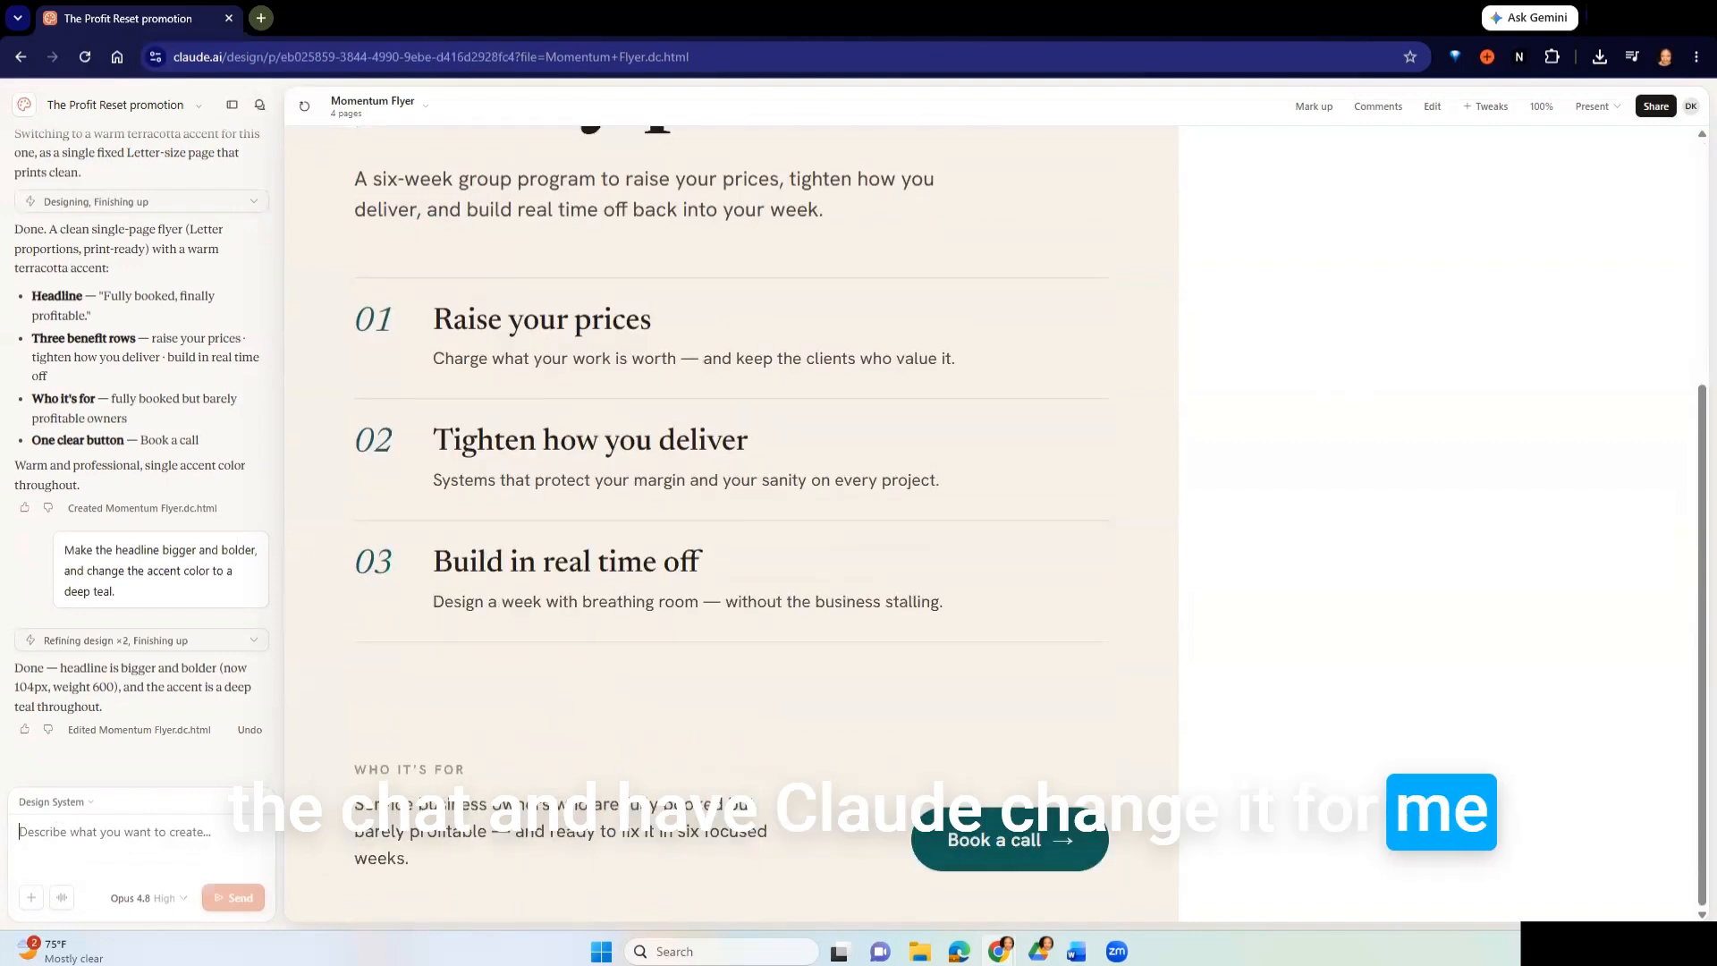
pyautogui.scroll(4, 640, 537)
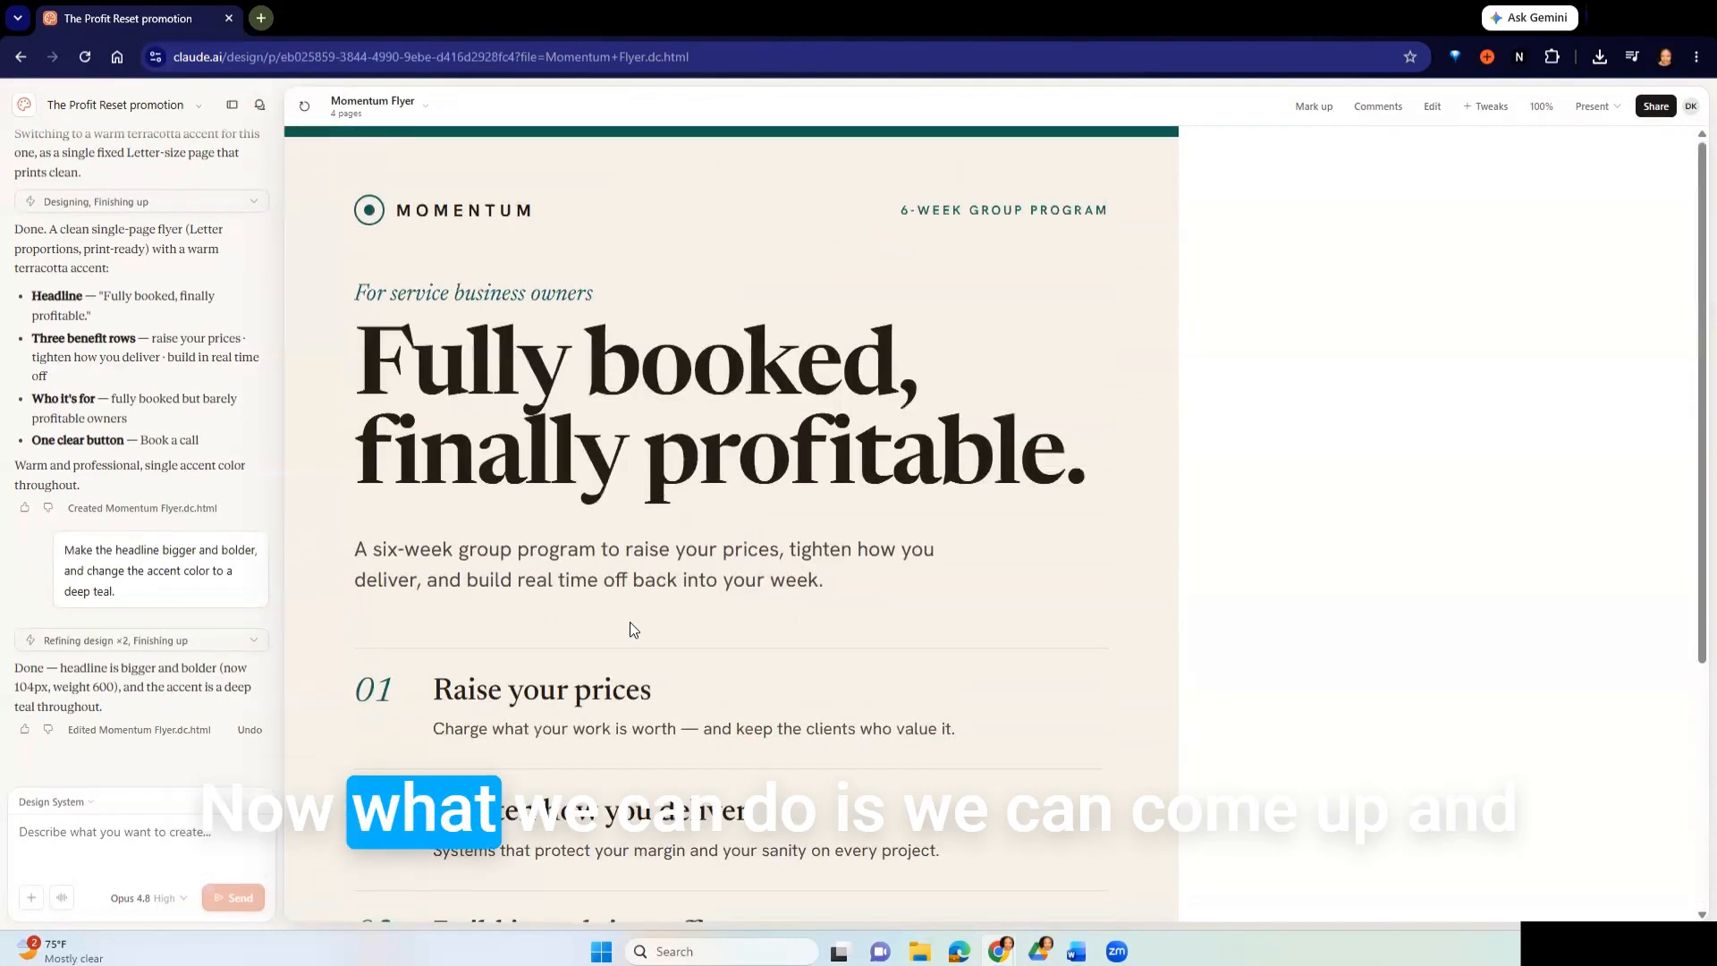
# - Export the Momentum flyer in PDF format with the Instant option, leave the print view and look over the flyer design
pyautogui.click(1654, 107)
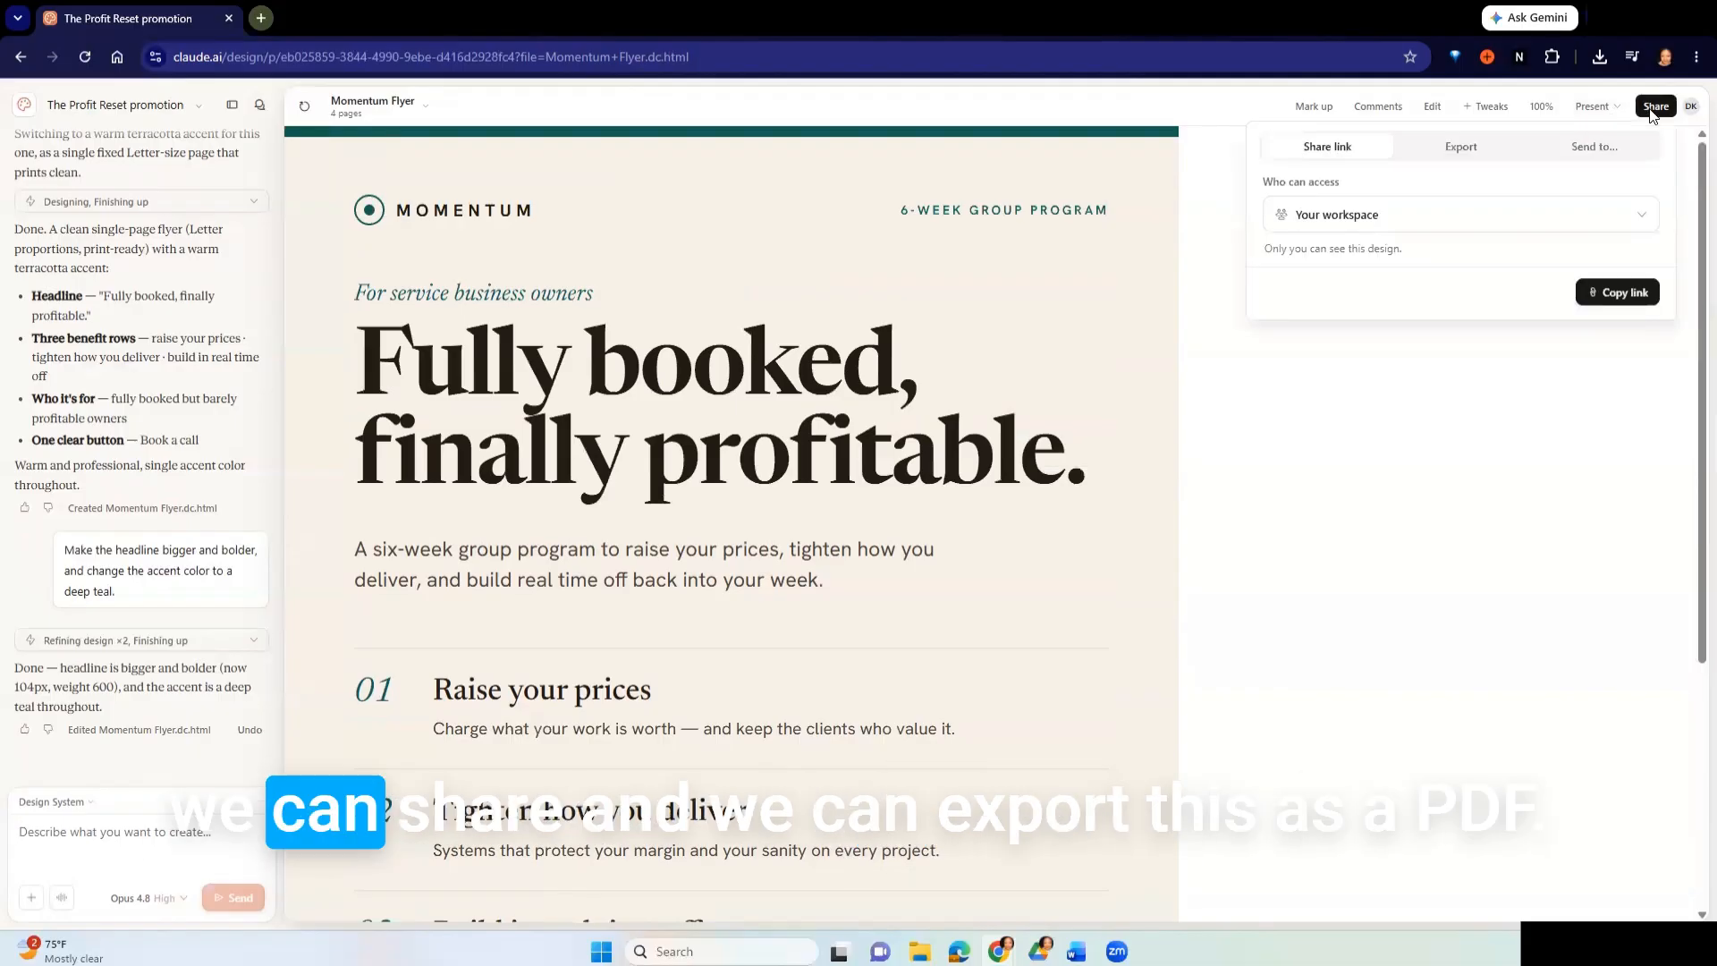
pyautogui.click(1465, 147)
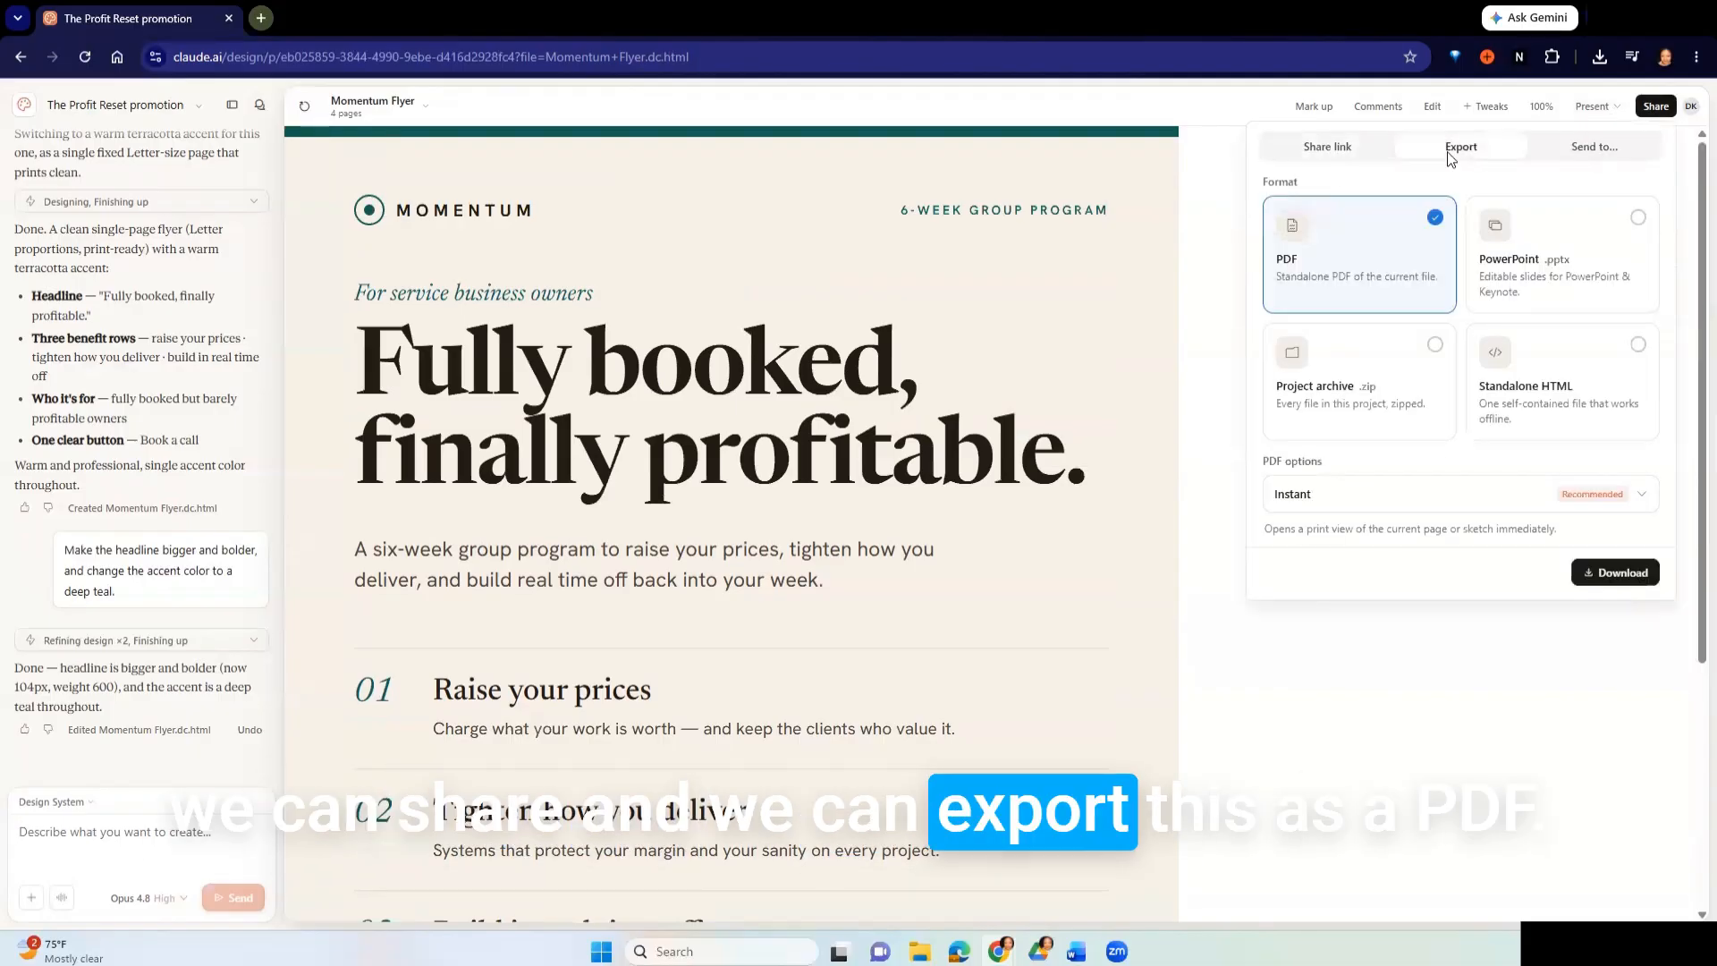
pyautogui.click(1312, 487)
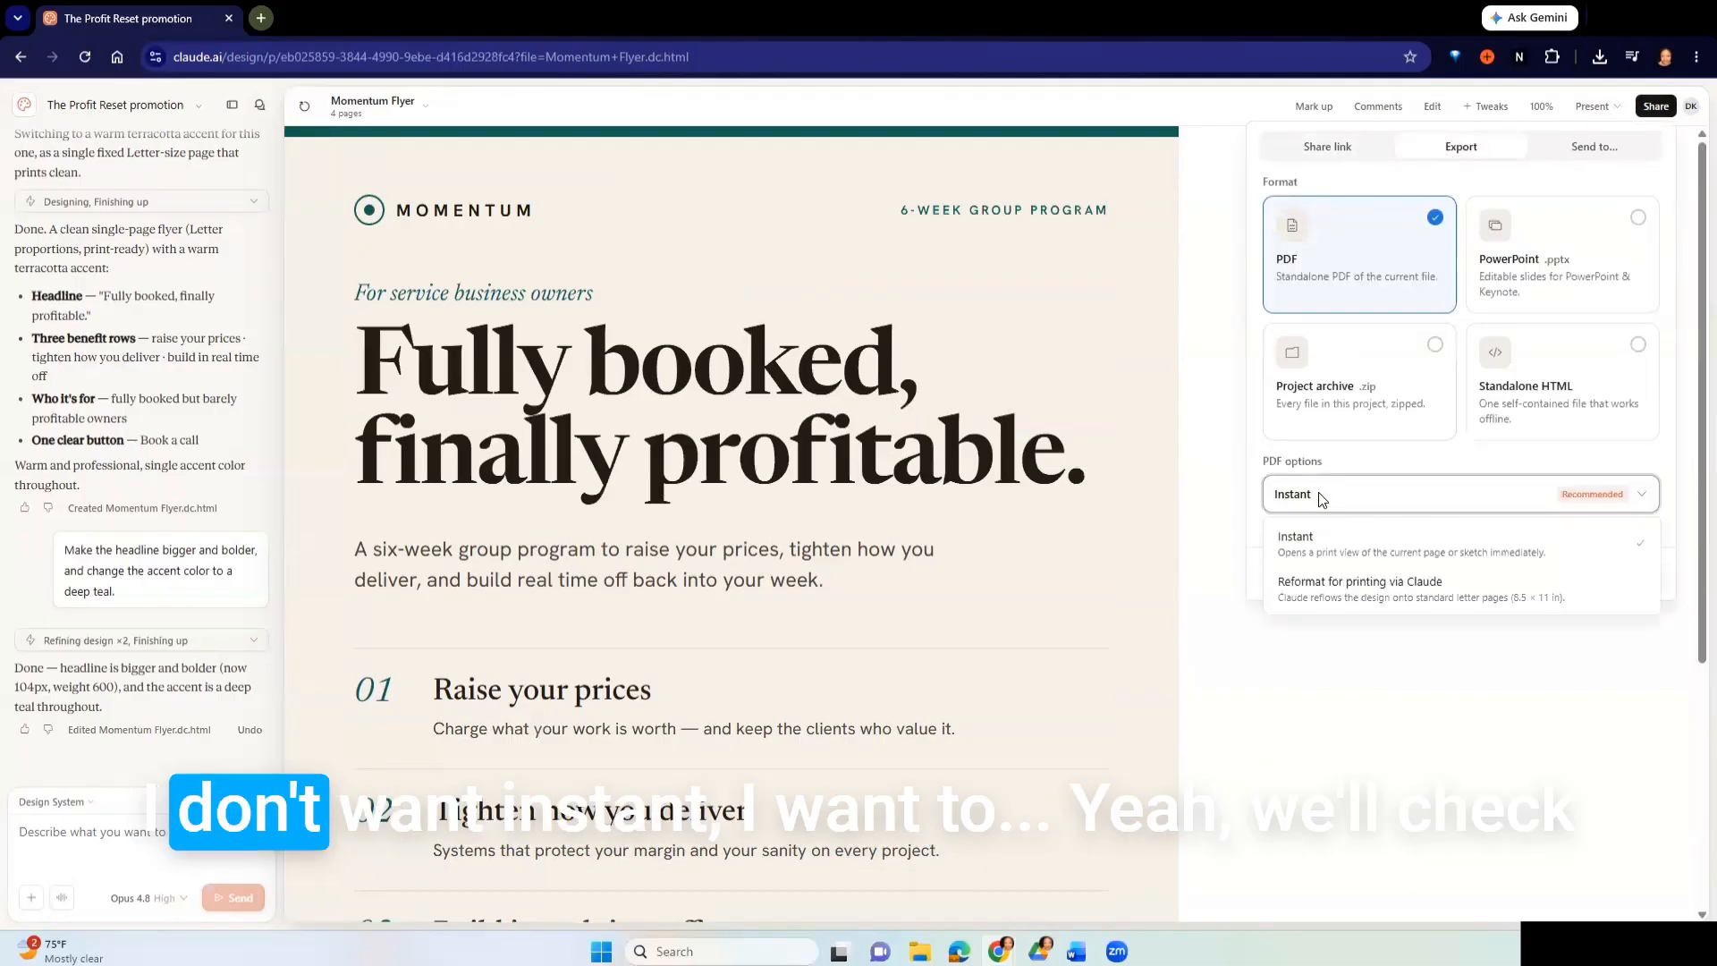
pyautogui.click(1330, 545)
pyautogui.click(1619, 573)
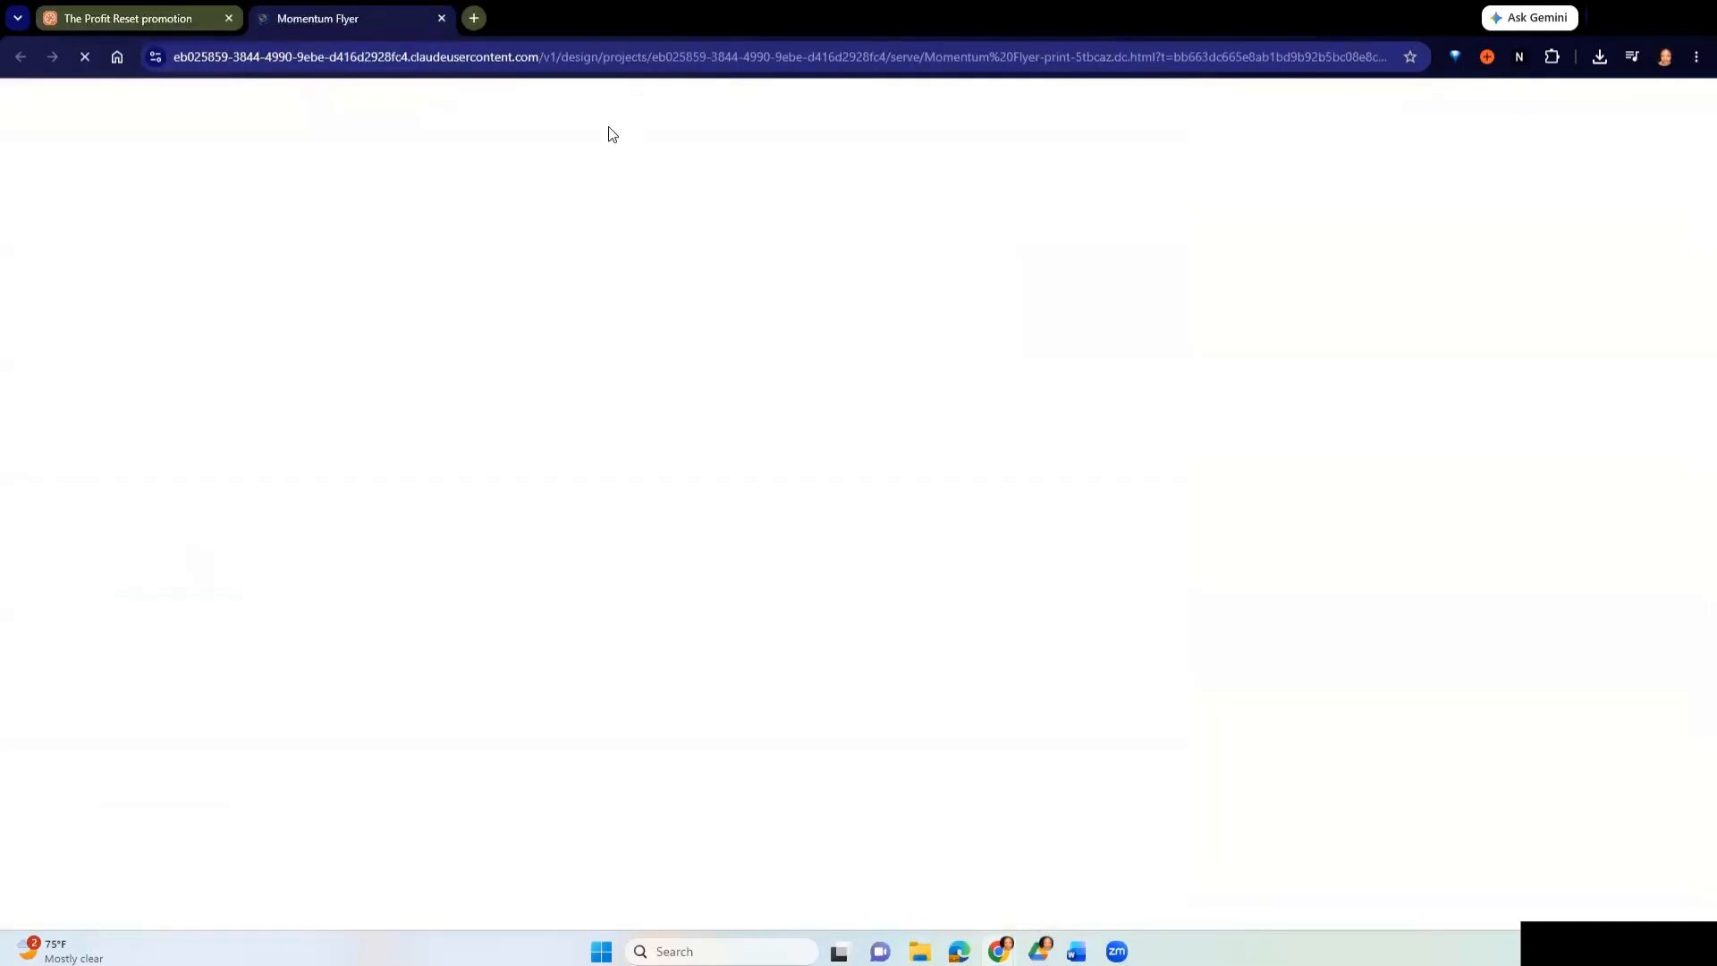
pyautogui.scroll(-1, 709, 383)
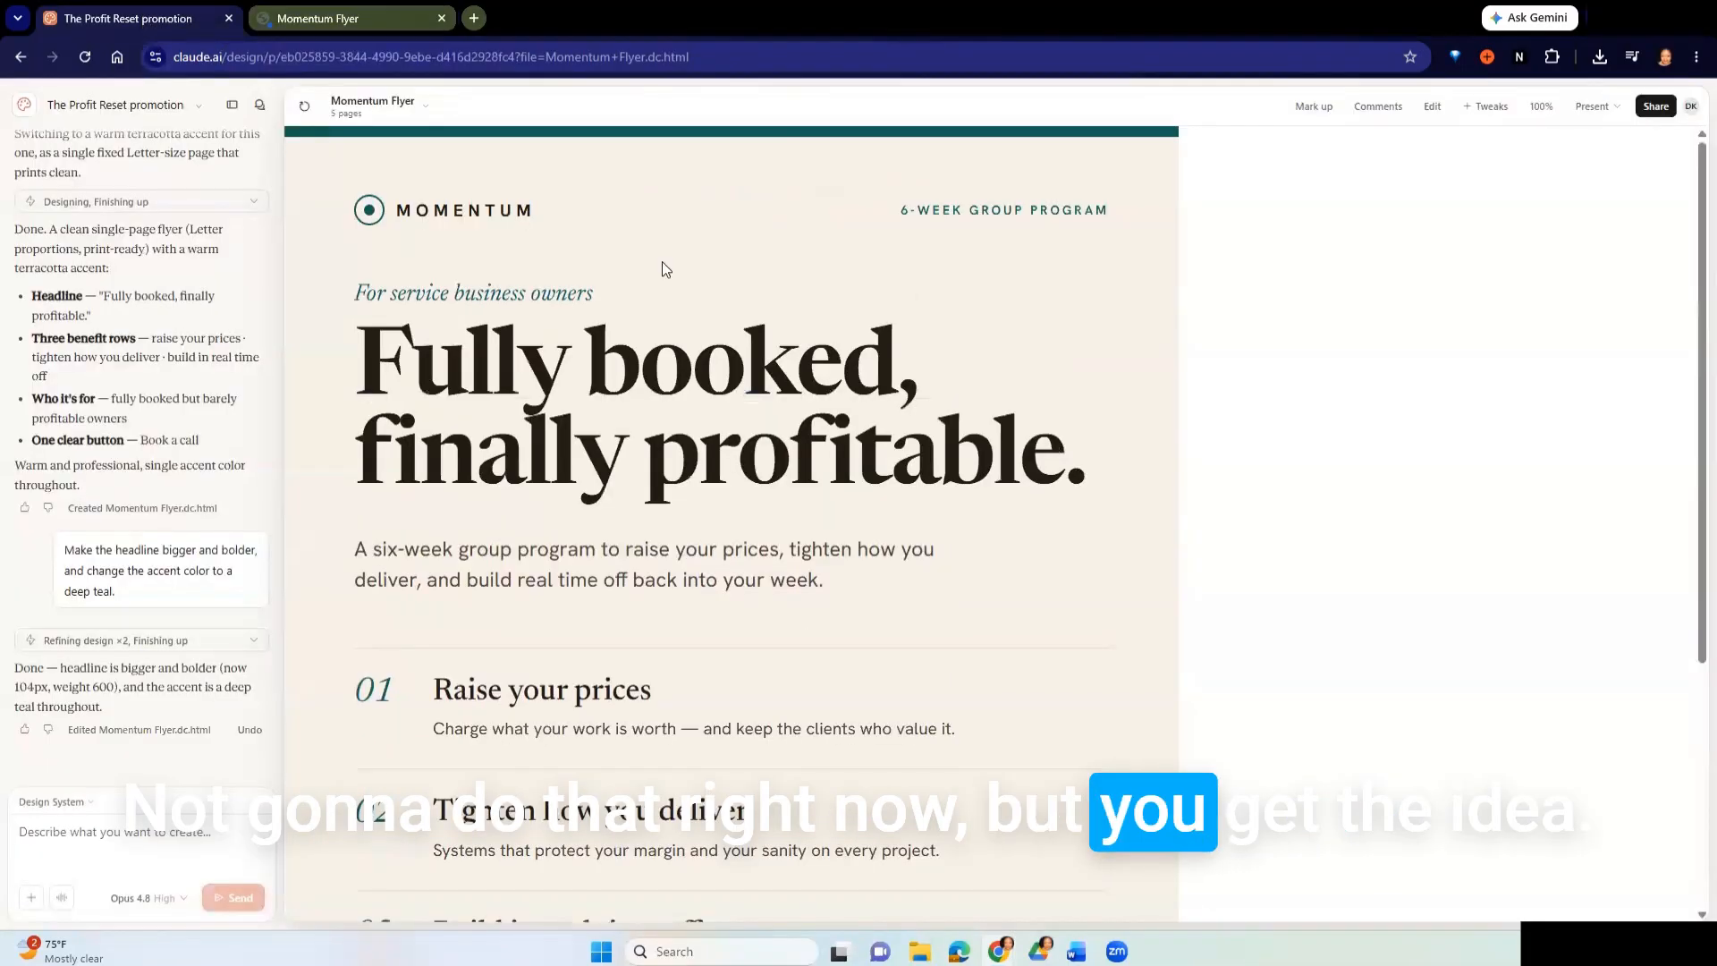
pyautogui.scroll(-4, 666, 269)
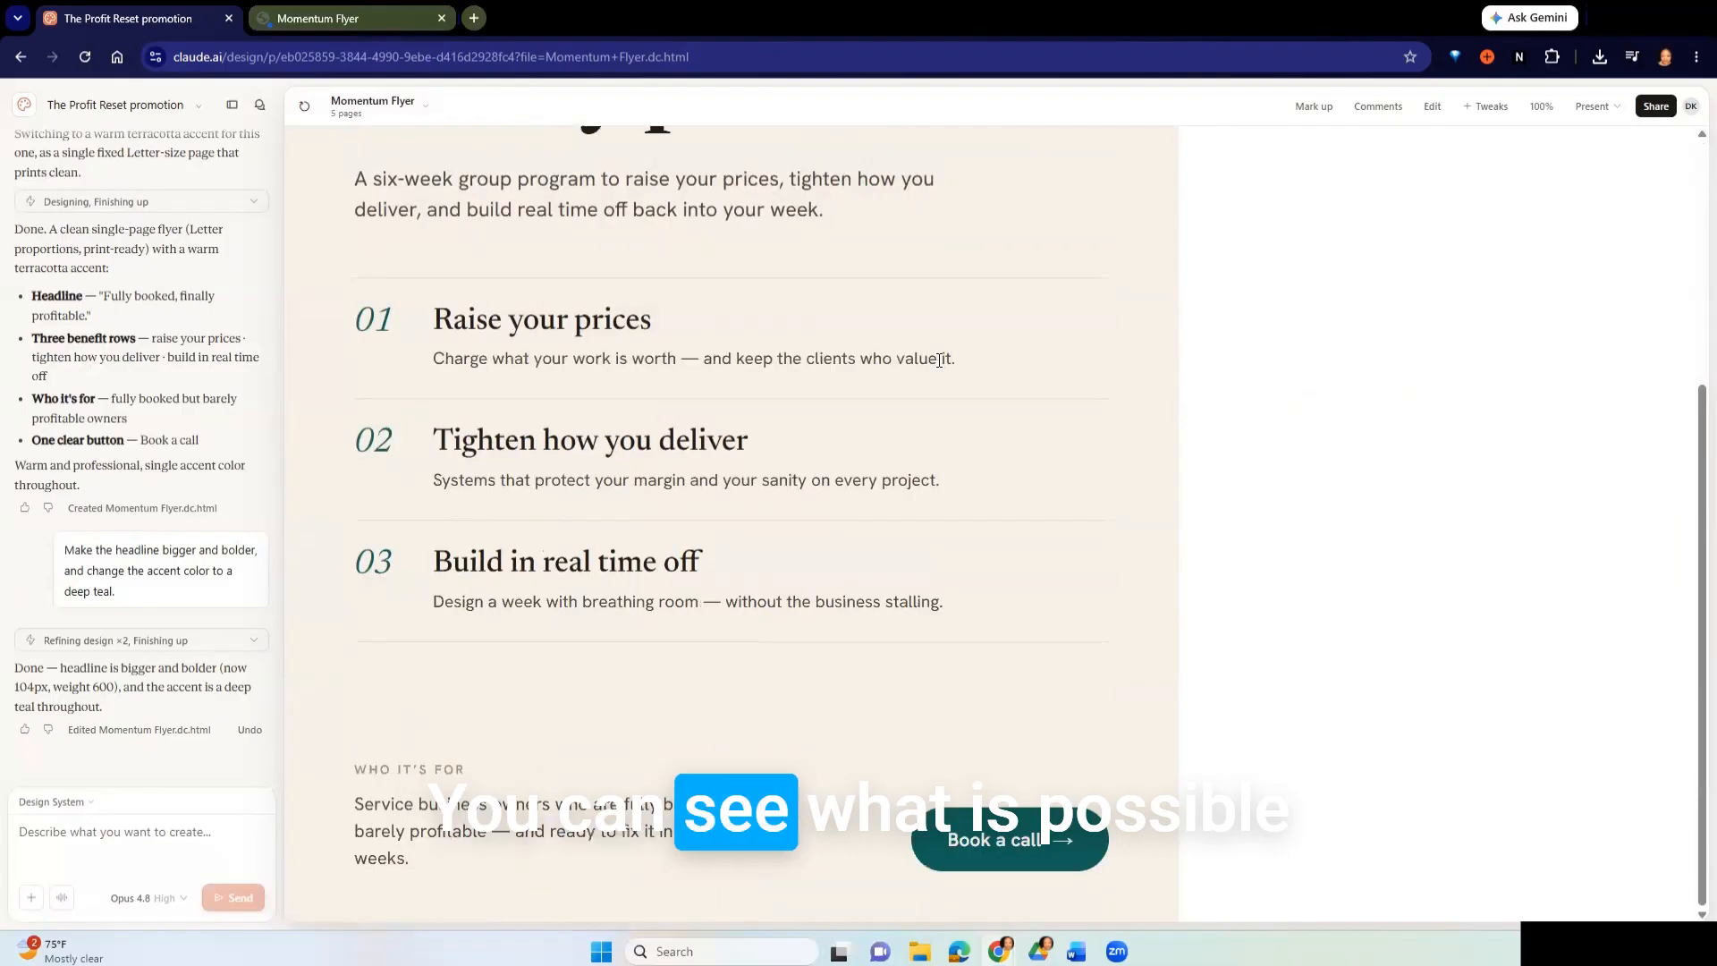